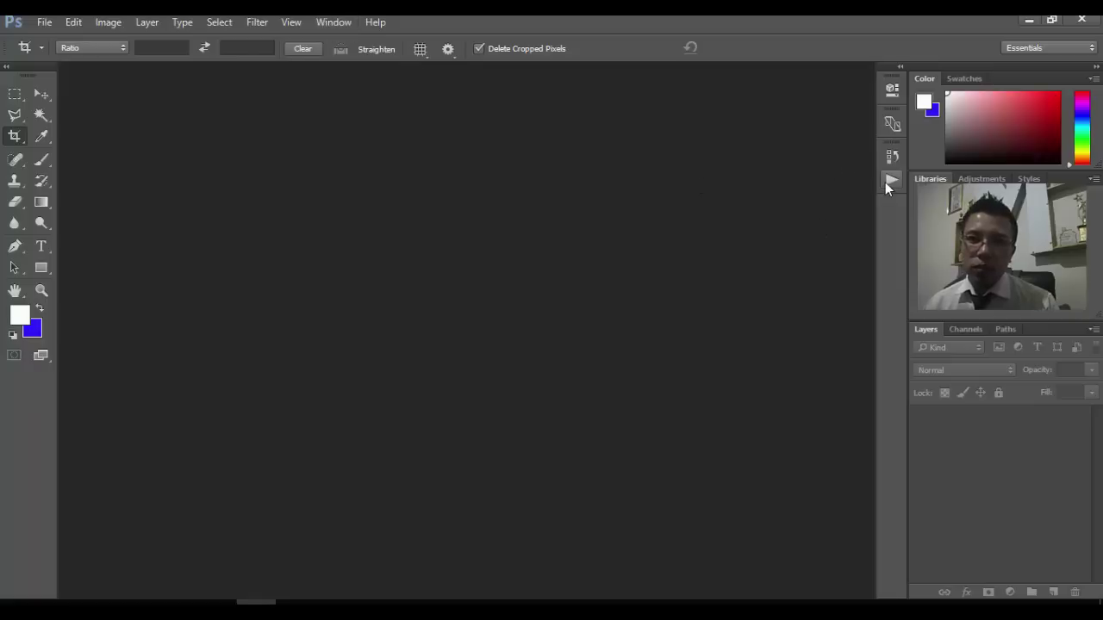
Step: Display the Actions panel and open the passport photo with the blue background from the photoshop project folder
{"action": "left_click", "coordinate": [324, 23]}
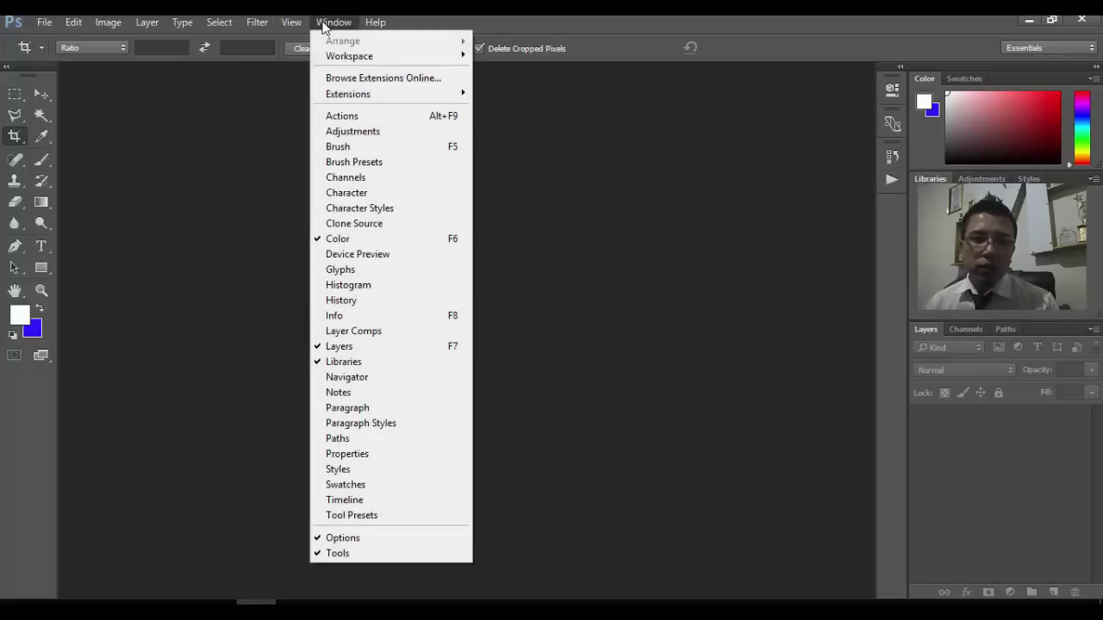
{"action": "left_click", "coordinate": [351, 118]}
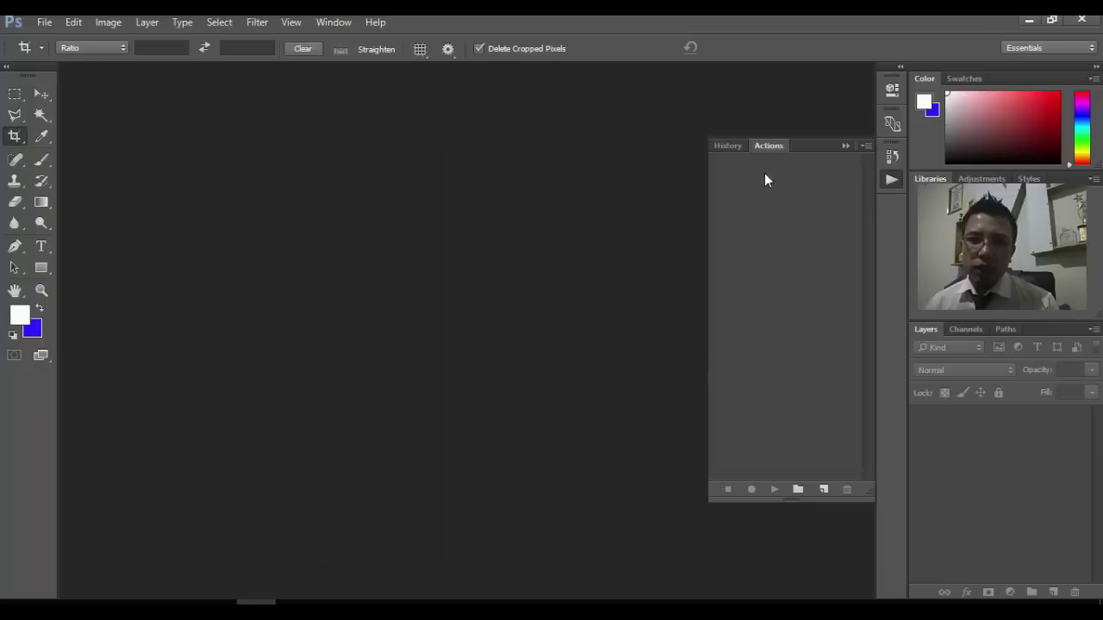
{"action": "left_click", "coordinate": [44, 23]}
{"action": "left_click", "coordinate": [62, 55]}
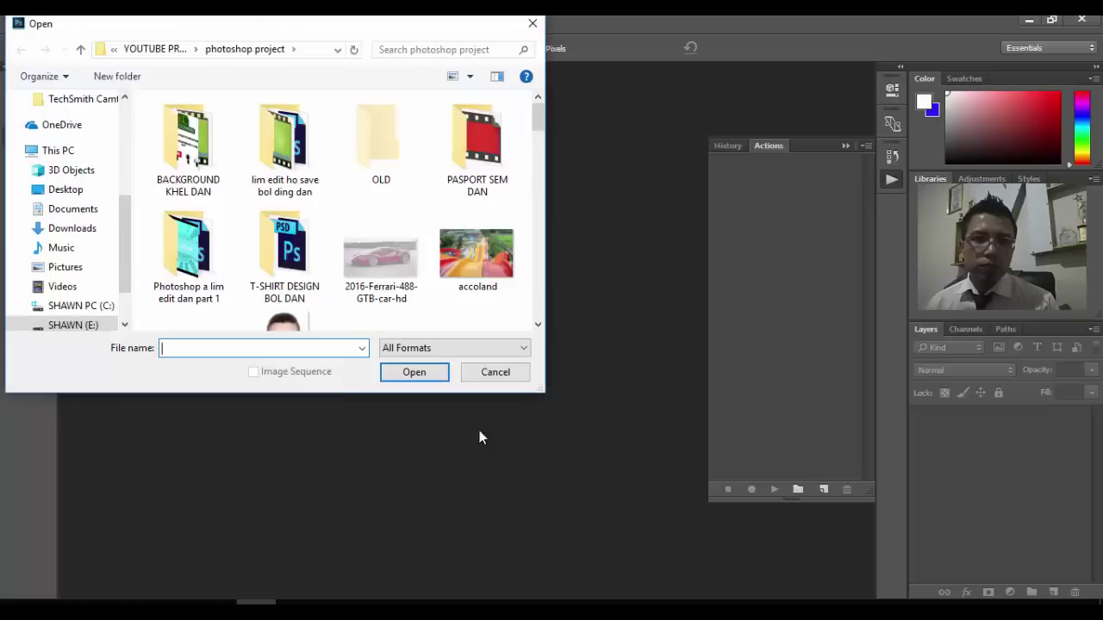
{"action": "left_click_drag", "start_coordinate": [536, 118], "coordinate": [548, 297]}
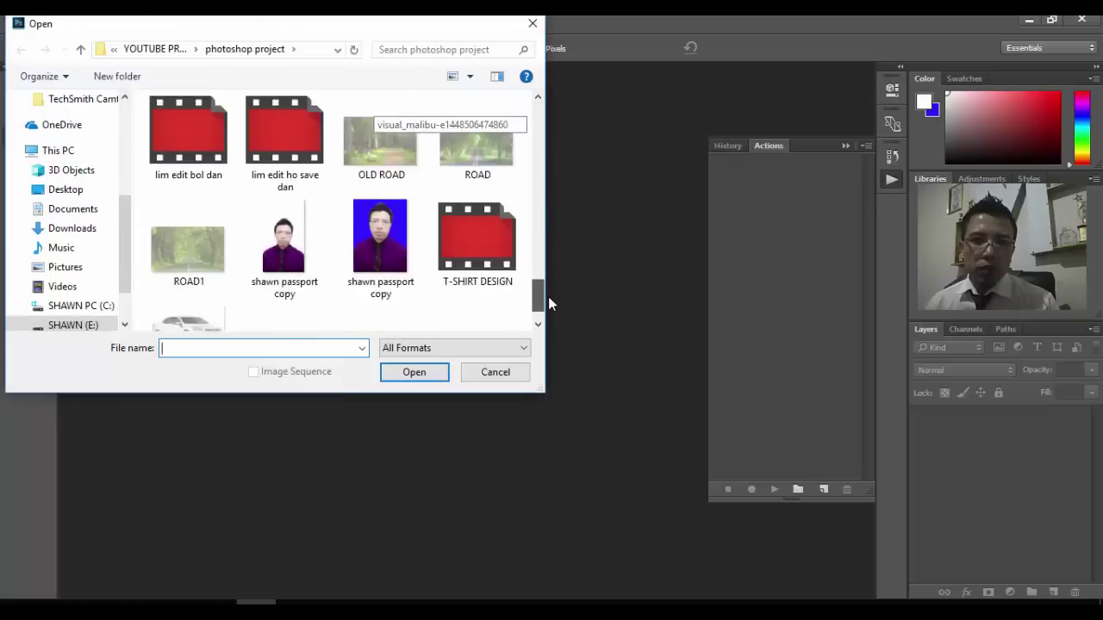
{"action": "left_click", "coordinate": [380, 206]}
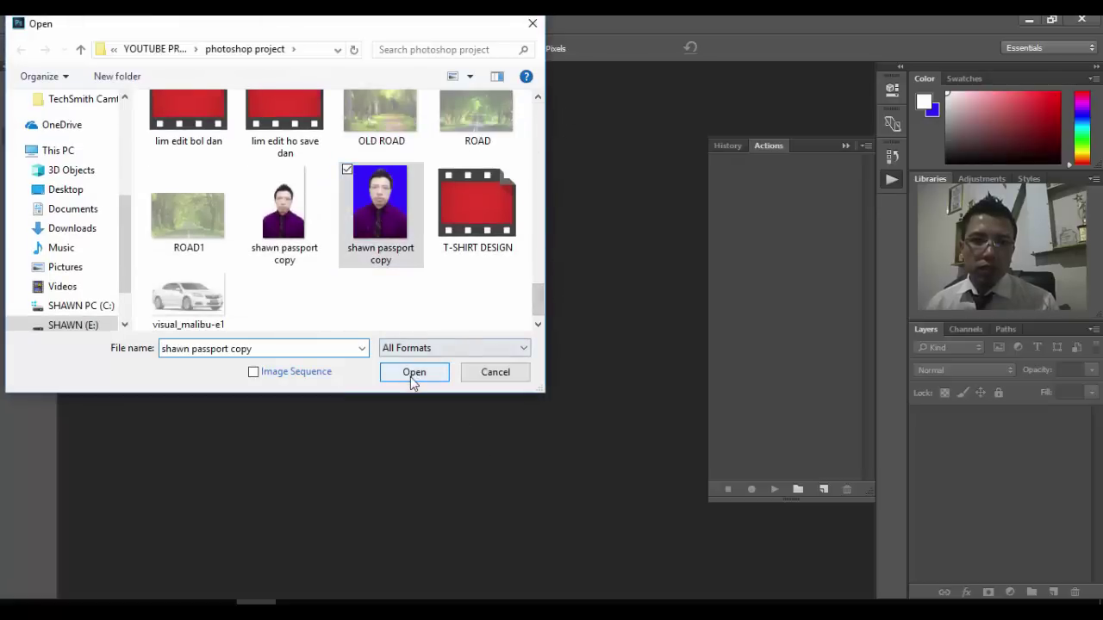
{"action": "left_click", "coordinate": [413, 376]}
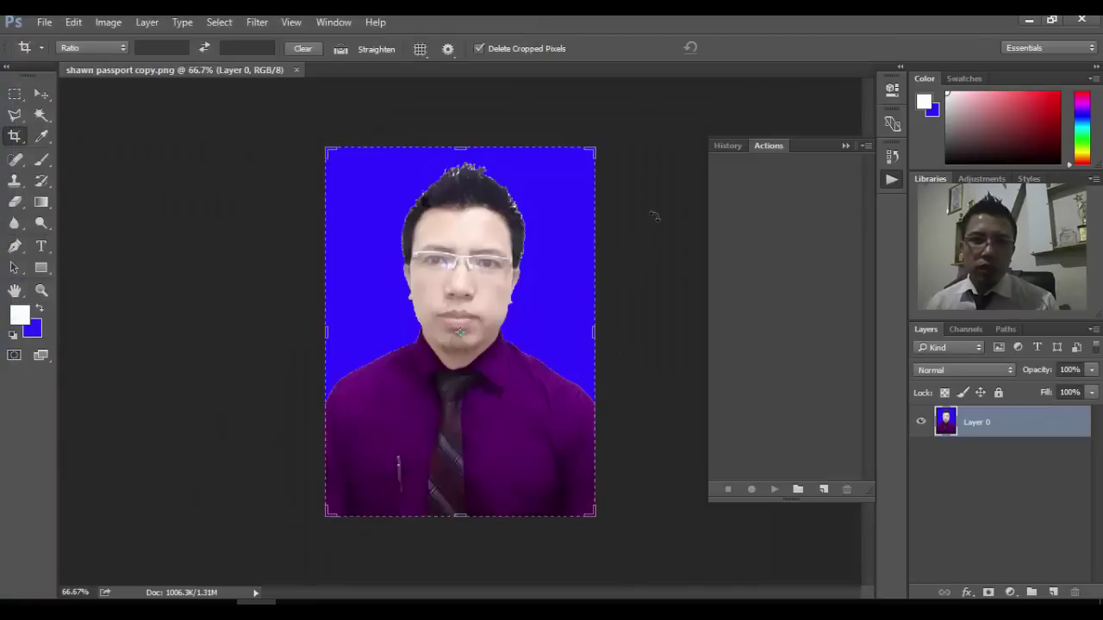
{"action": "left_click", "coordinate": [655, 182]}
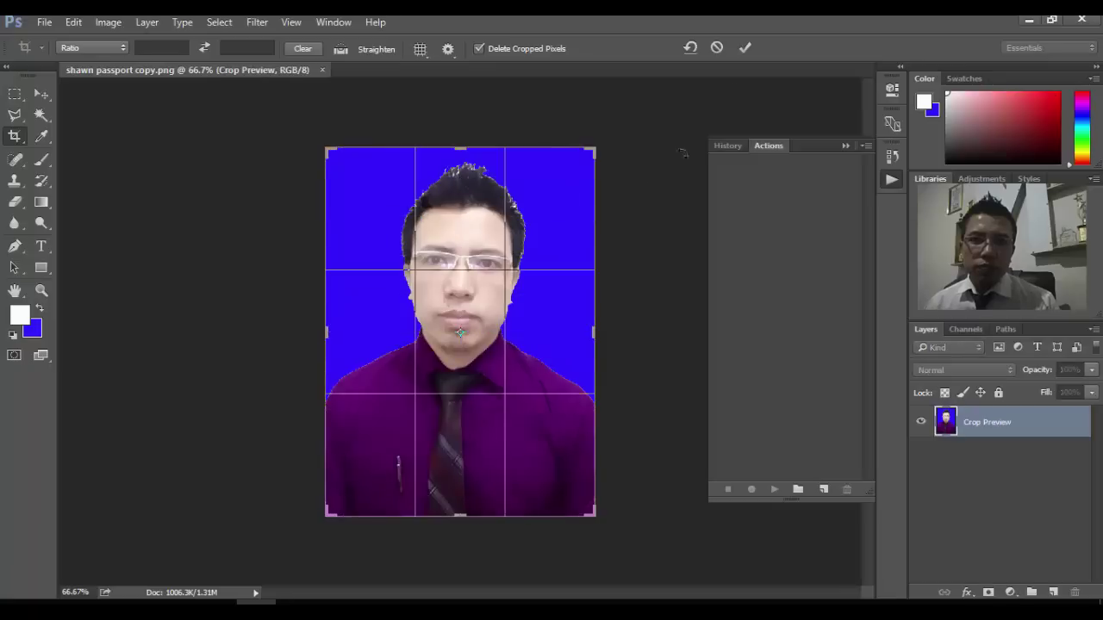
{"action": "left_click", "coordinate": [737, 49]}
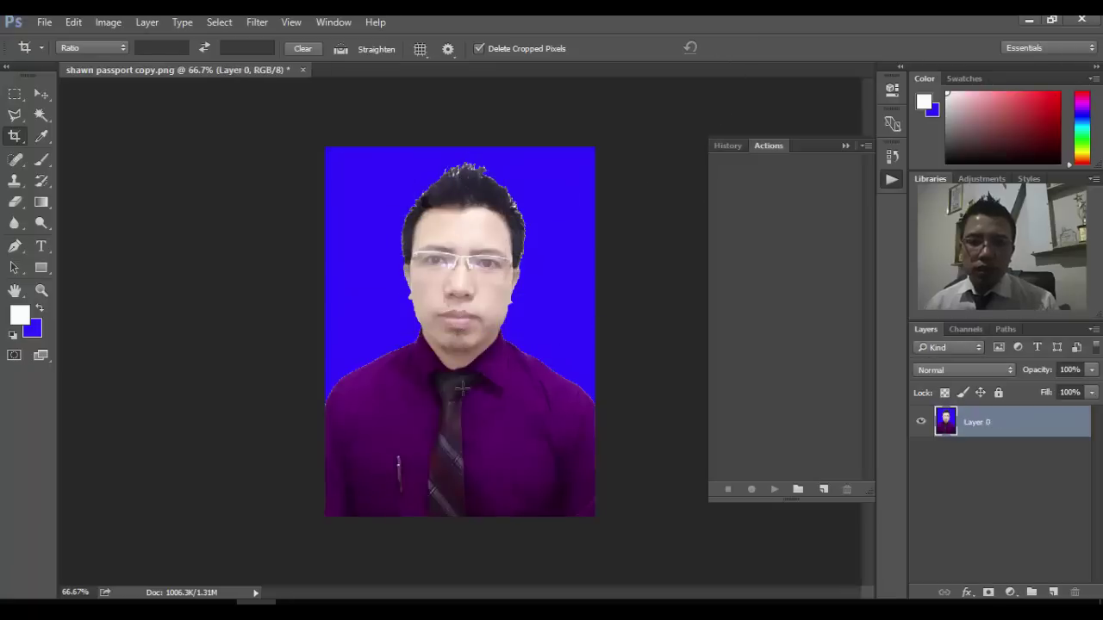
Step: Create an action set named PS and start recording a new action named 3*4 in it
{"action": "left_click", "coordinate": [798, 490]}
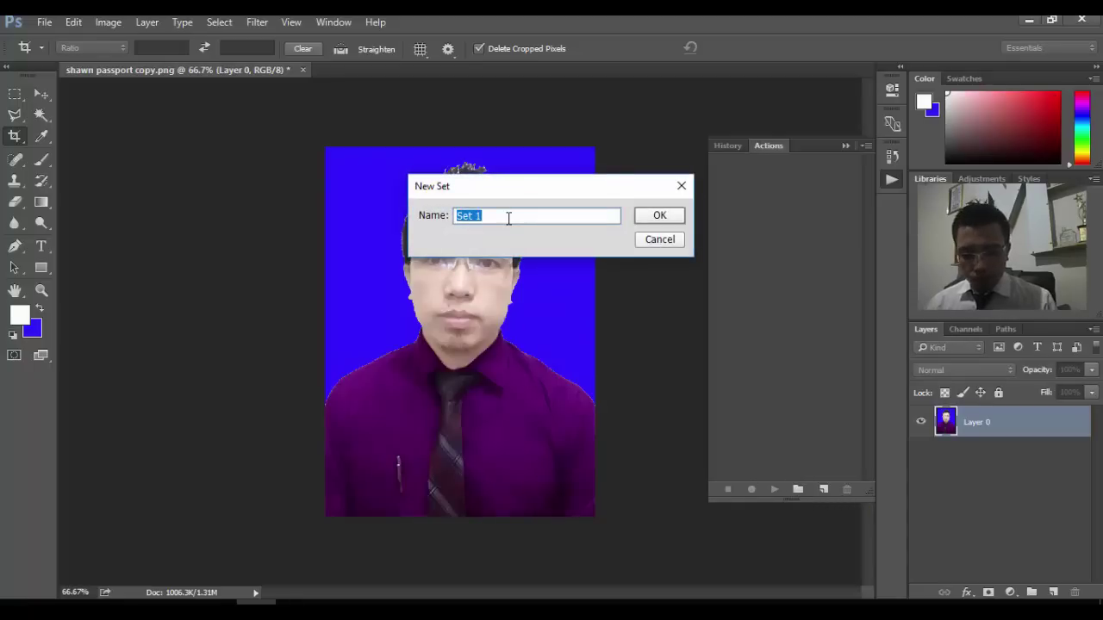
{"action": "type", "text": "PS"}
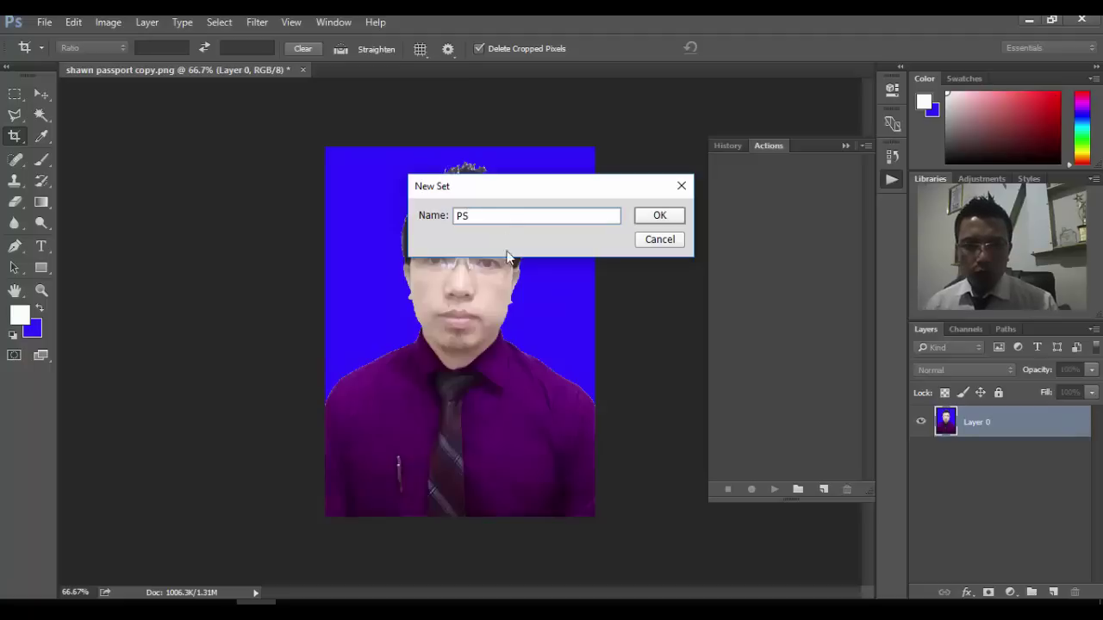
{"action": "left_click", "coordinate": [657, 216]}
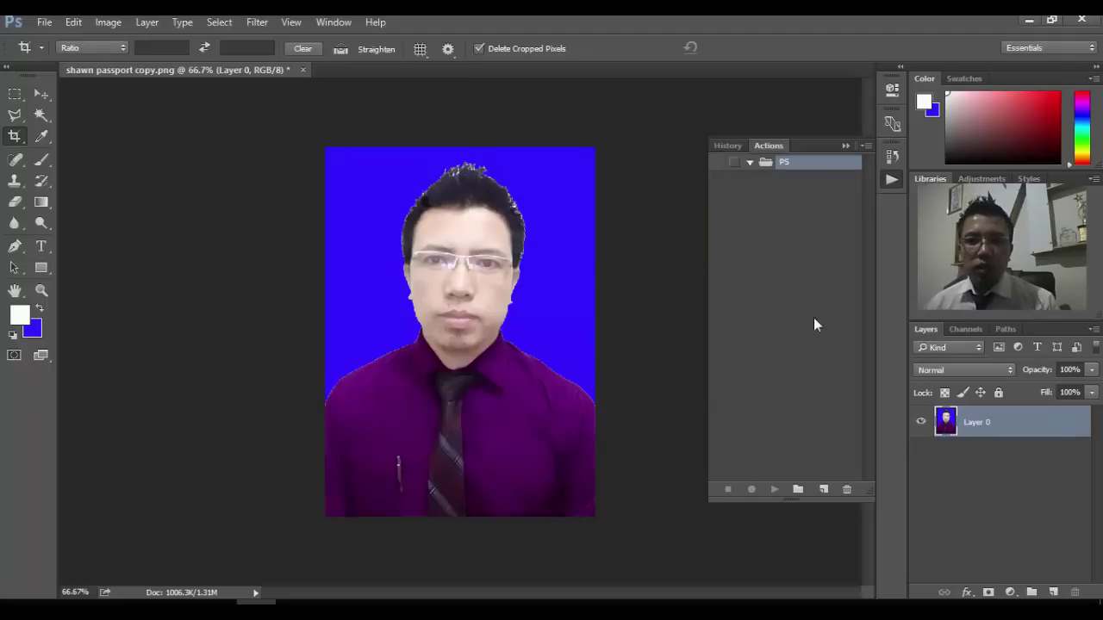
{"action": "left_click", "coordinate": [824, 490]}
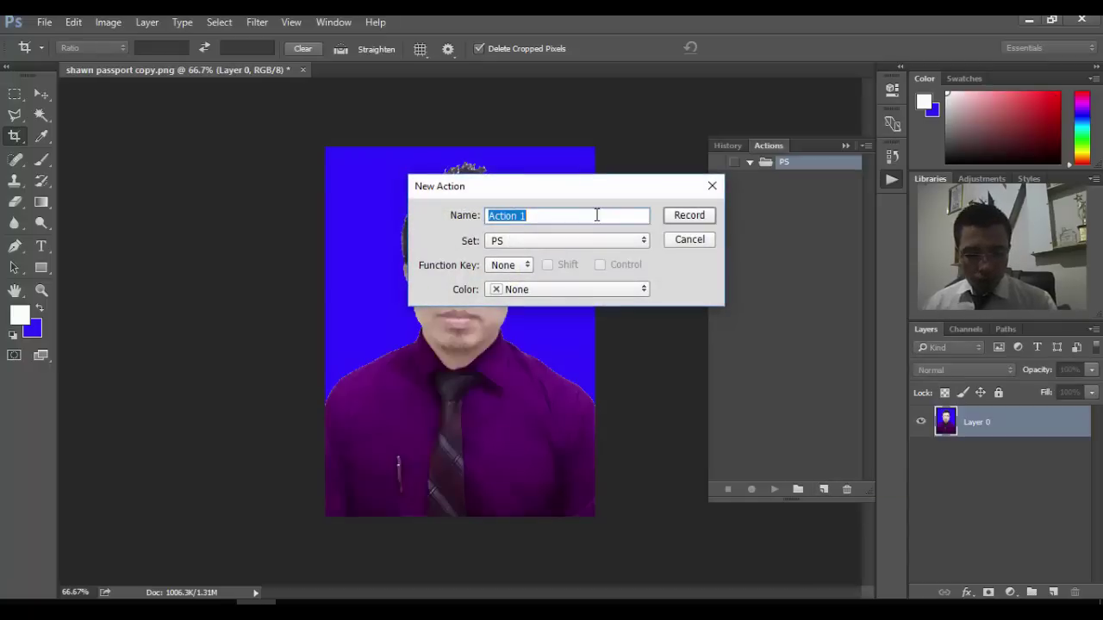
{"action": "type", "text": "3*4"}
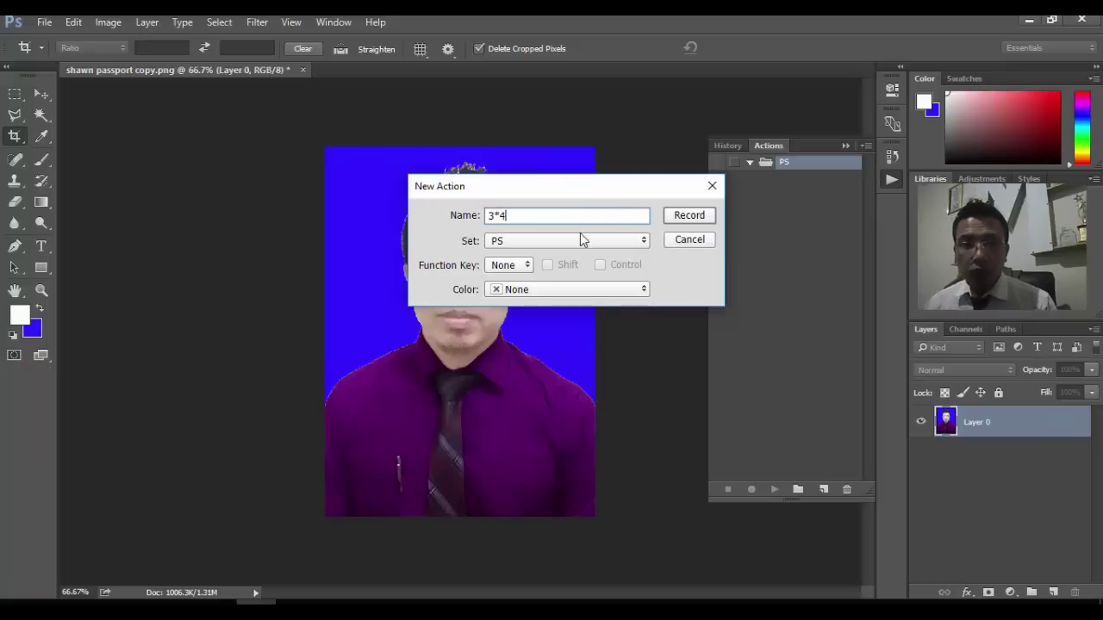
{"action": "left_click", "coordinate": [702, 216]}
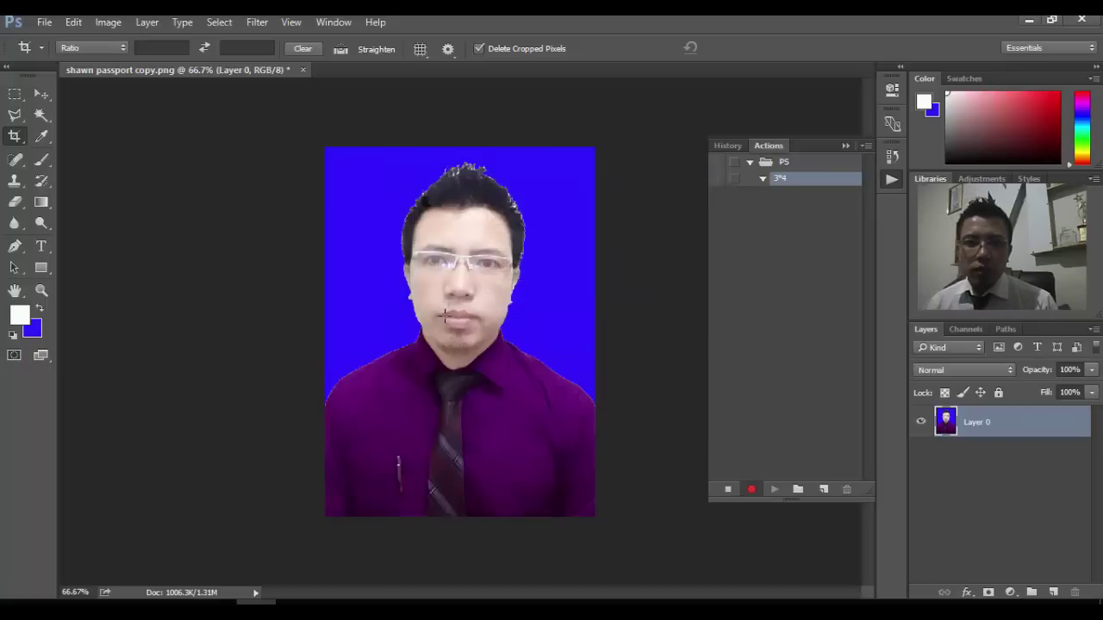
Step: Begin a new document from the Photo preset at Portrait, 2 x 3, then set width 3, height 4 and resolution 150 pixels/inch
{"action": "left_click", "coordinate": [43, 23]}
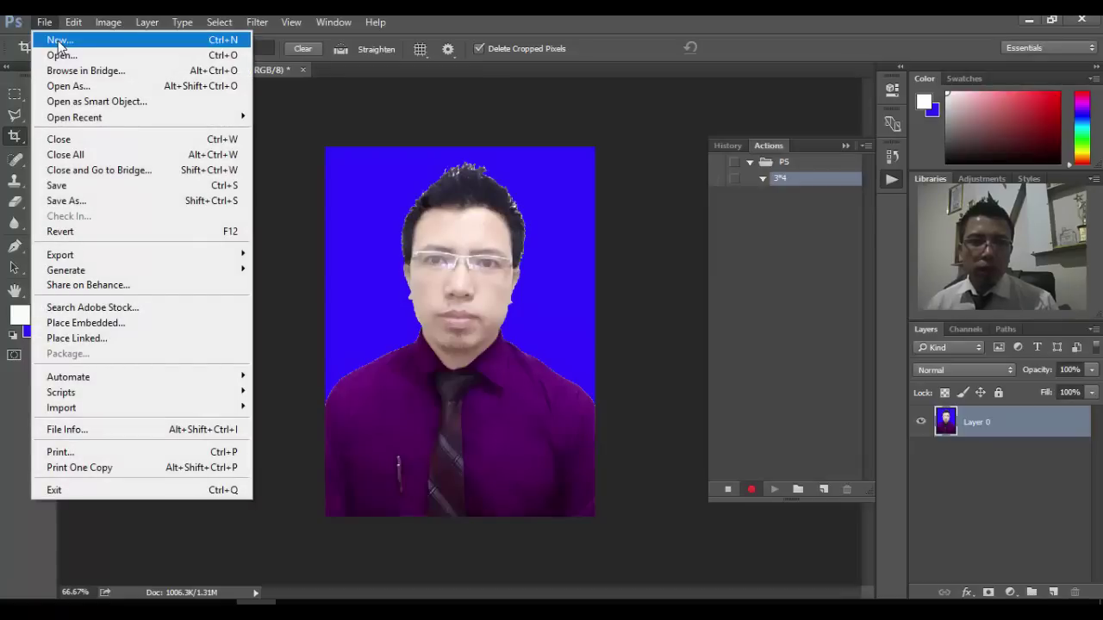
{"action": "left_click", "coordinate": [58, 41]}
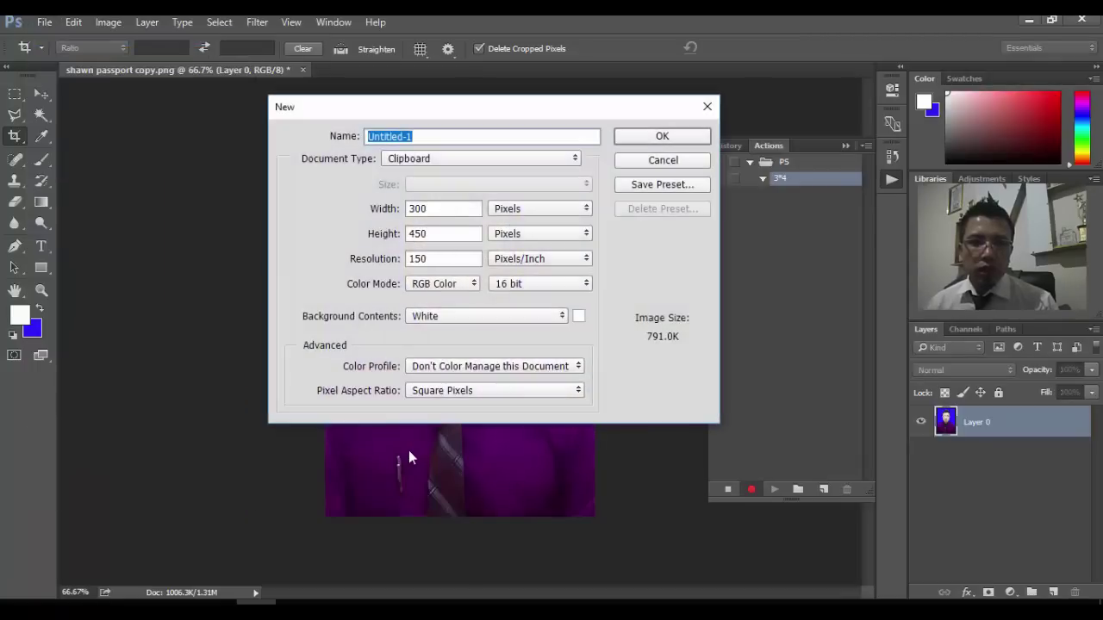
{"action": "left_click", "coordinate": [440, 157]}
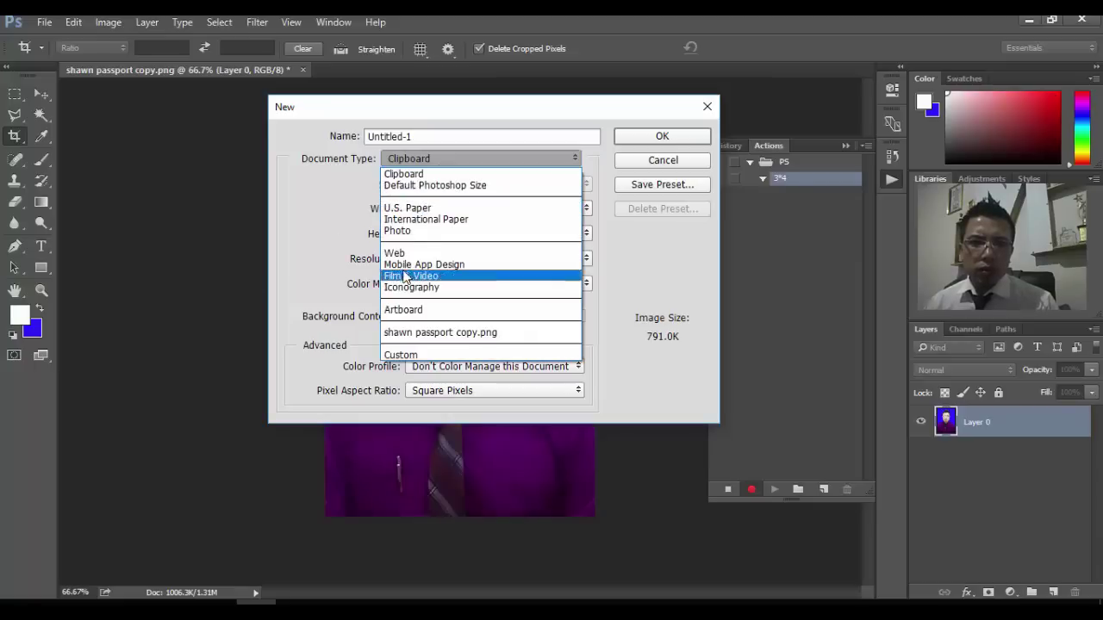
{"action": "left_click", "coordinate": [415, 230]}
{"action": "left_click", "coordinate": [455, 185]}
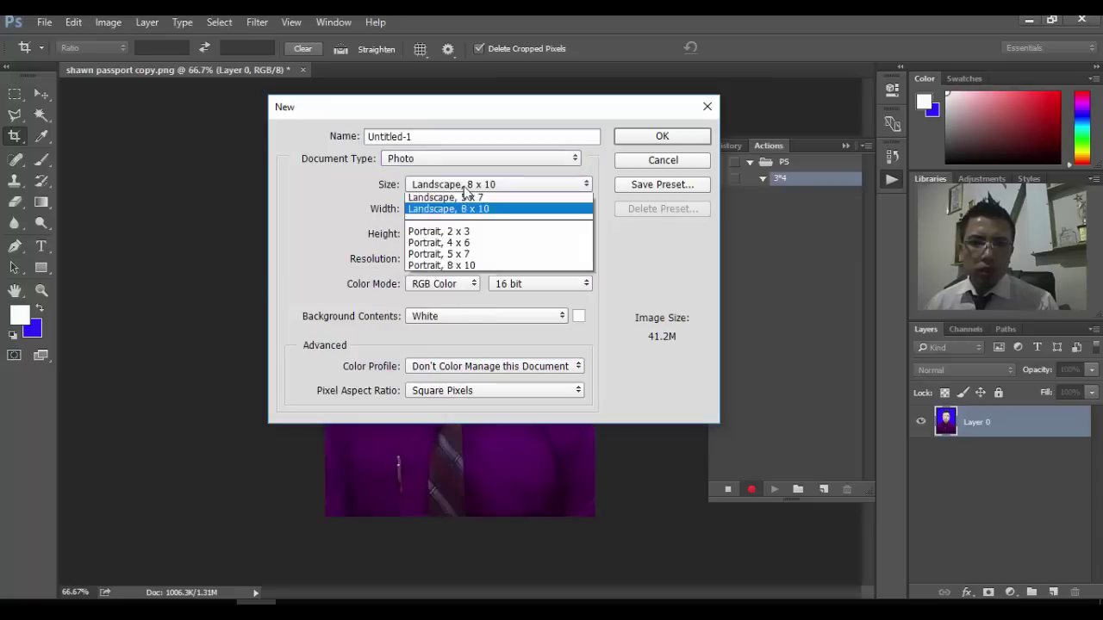
{"action": "left_click", "coordinate": [446, 257]}
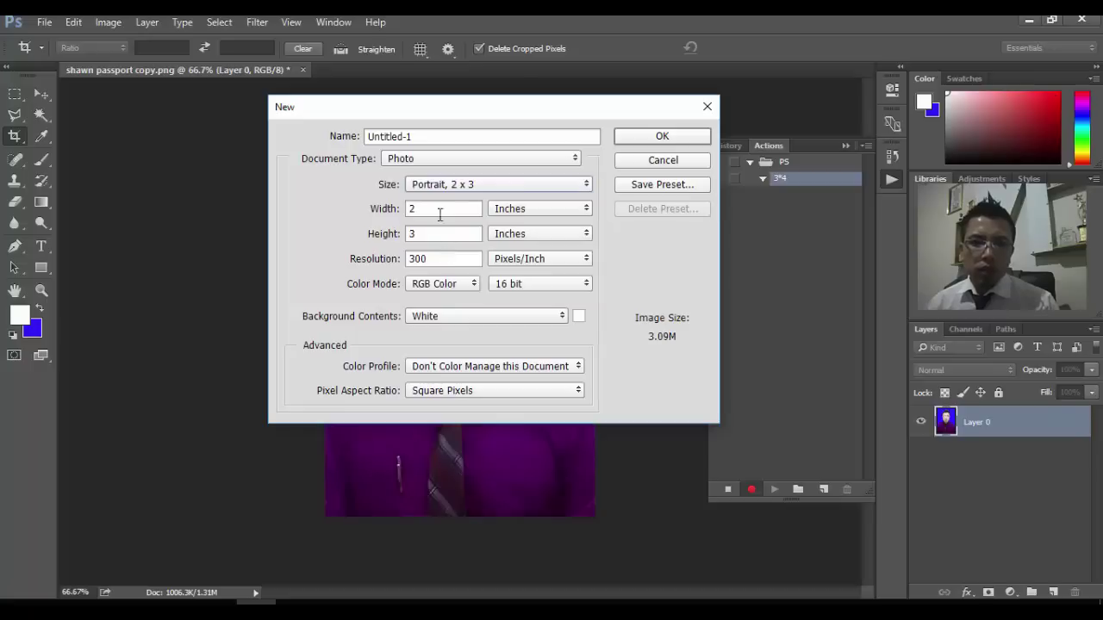
{"action": "left_click_drag", "start_coordinate": [417, 210], "coordinate": [402, 265]}
{"action": "type", "text": "3"}
{"action": "type", "text": "4"}
{"action": "type", "text": "150"}
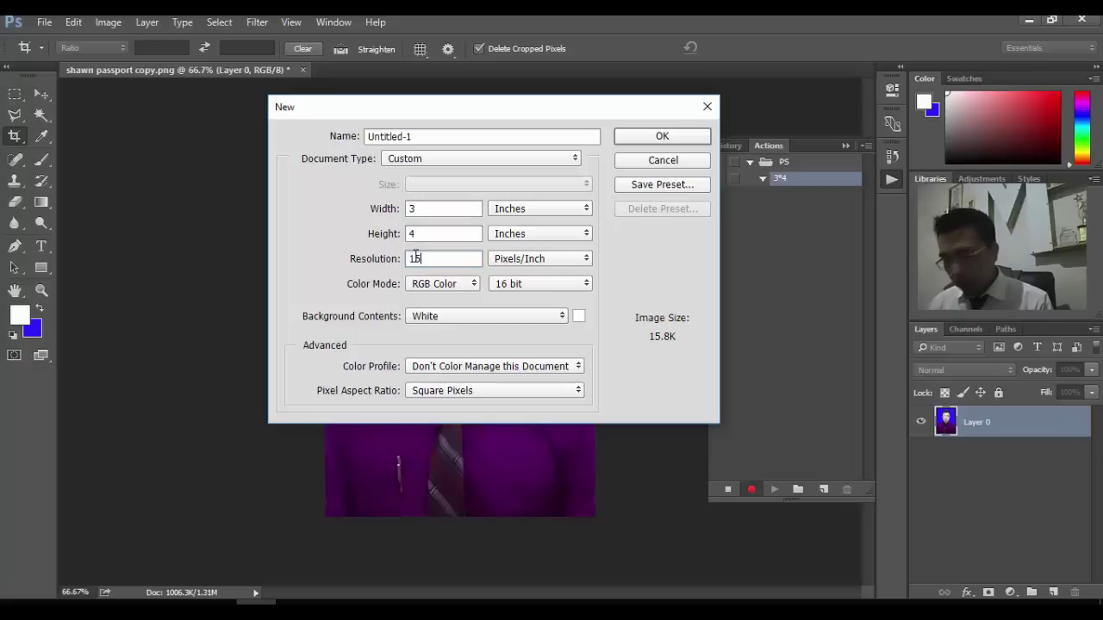
Step: Switch the new document's units to centimeters, set width 3 and height 4, and create it
{"action": "left_click", "coordinate": [537, 209]}
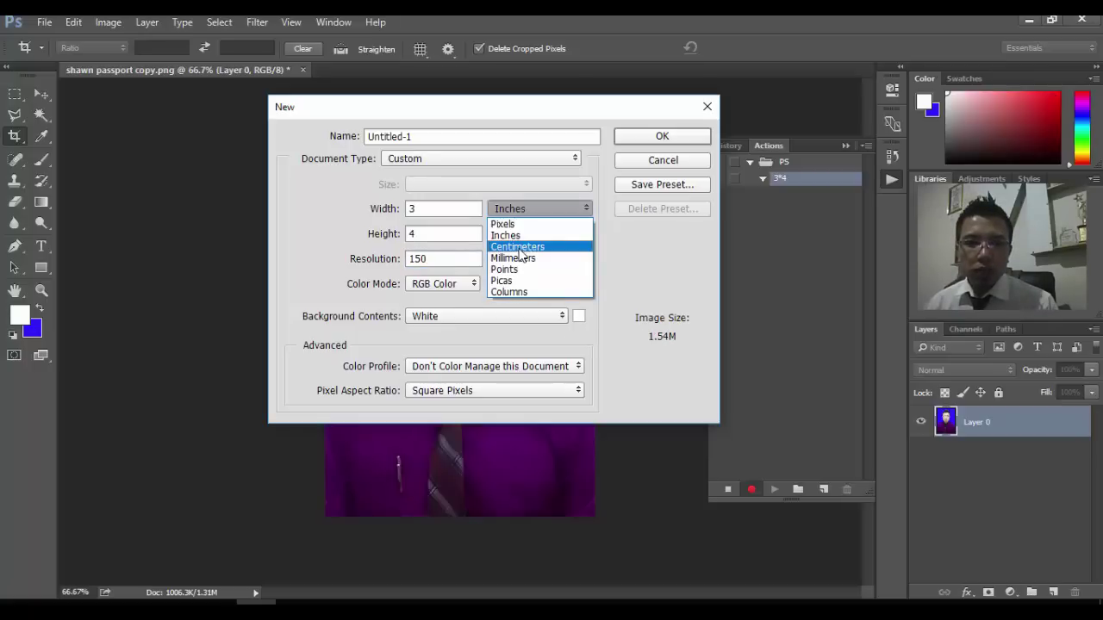
{"action": "left_click", "coordinate": [522, 247]}
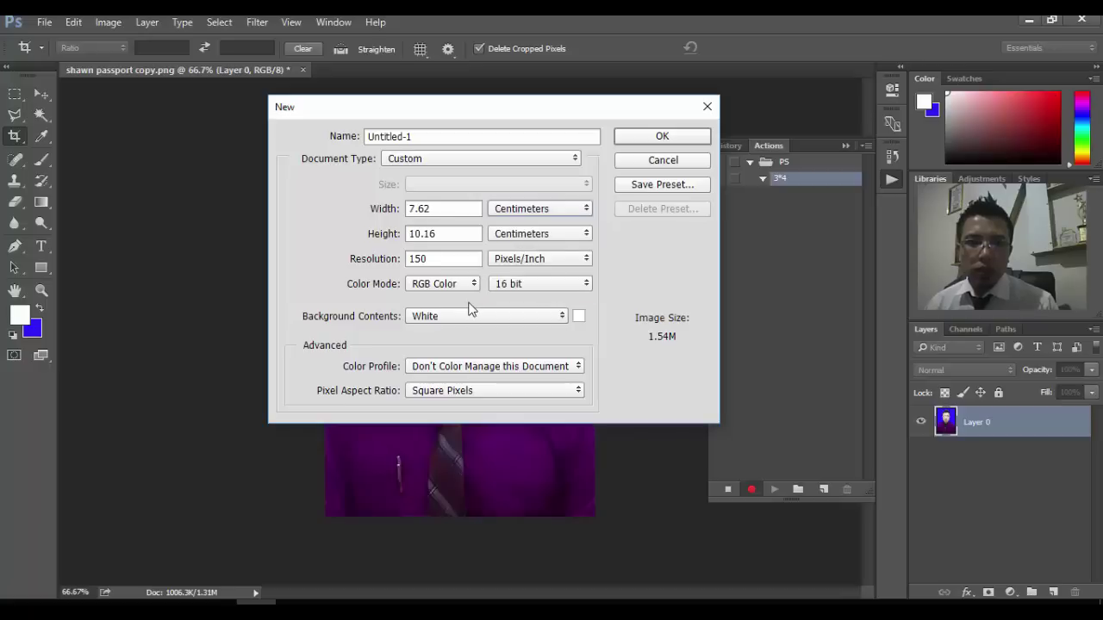
{"action": "double_click", "coordinate": [439, 208]}
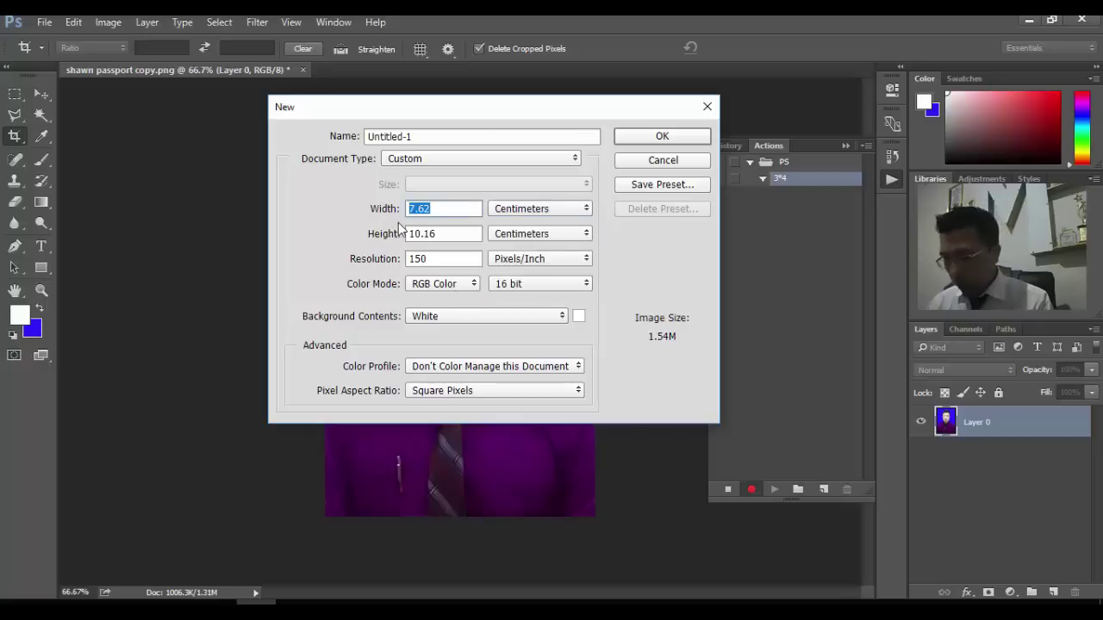
{"action": "type", "text": "3"}
{"action": "double_click", "coordinate": [411, 238]}
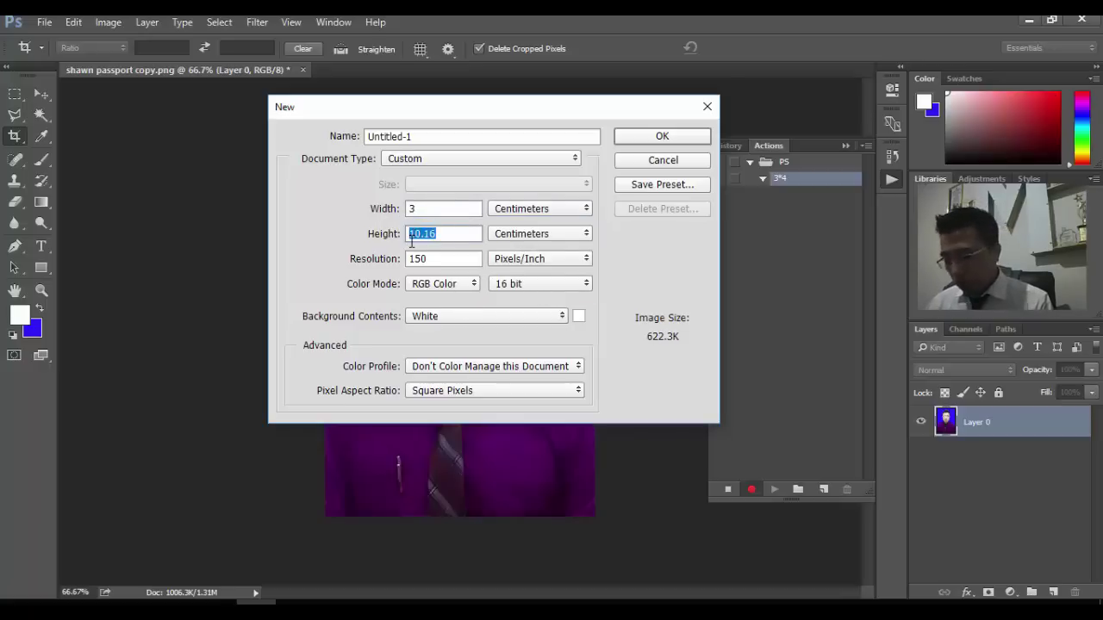
{"action": "type", "text": "4"}
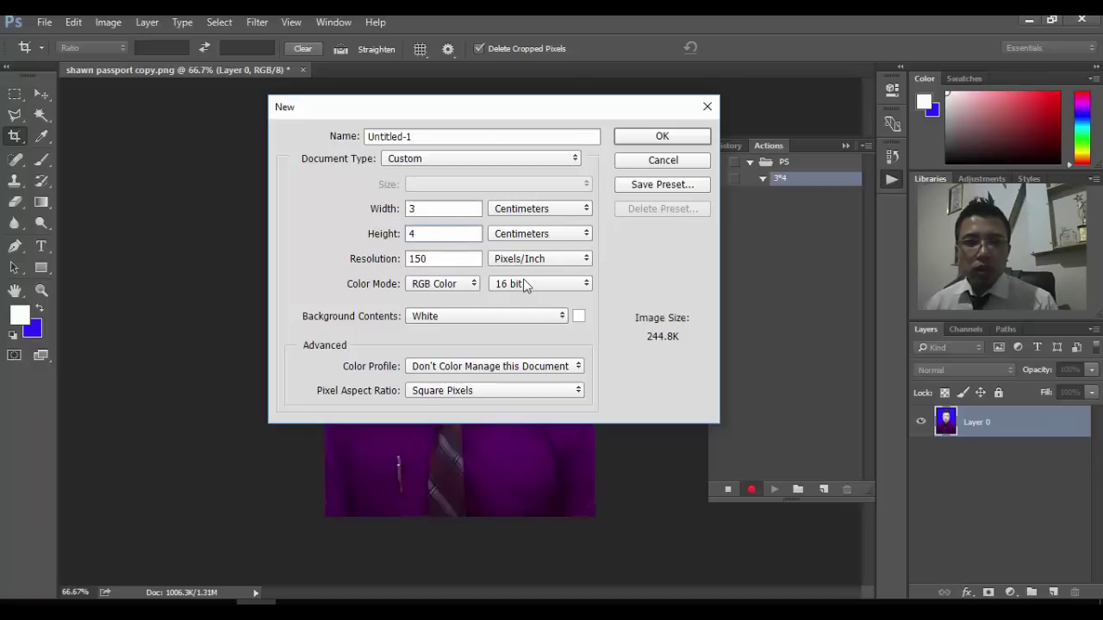
{"action": "left_click", "coordinate": [647, 140]}
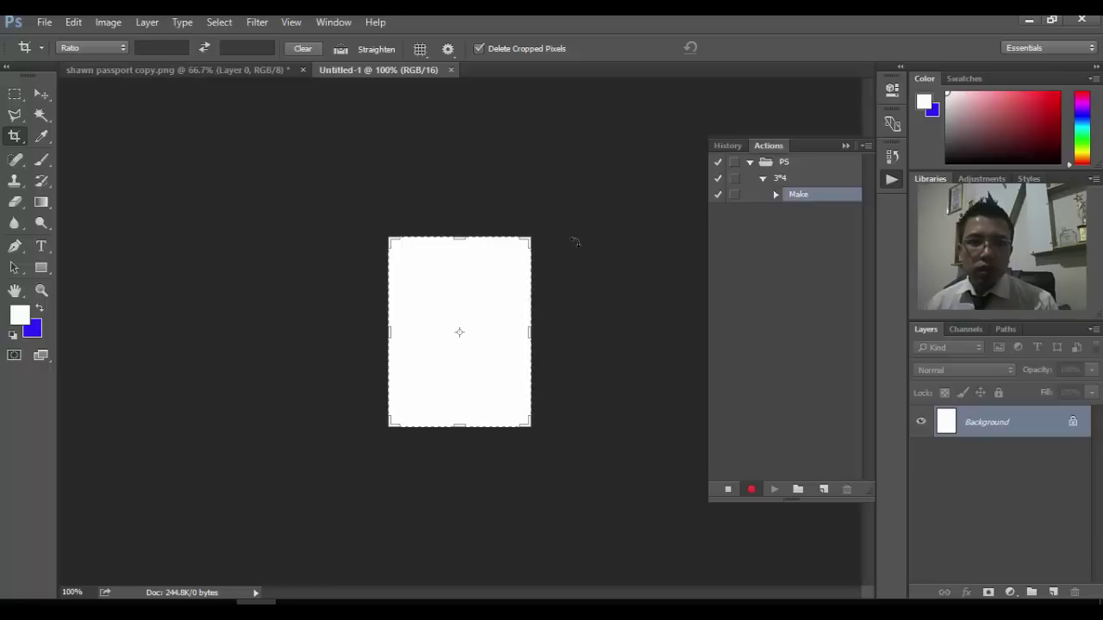
Step: Move the passport photo into the blank 3 x 4 cm document with the Move tool
{"action": "left_click", "coordinate": [41, 94]}
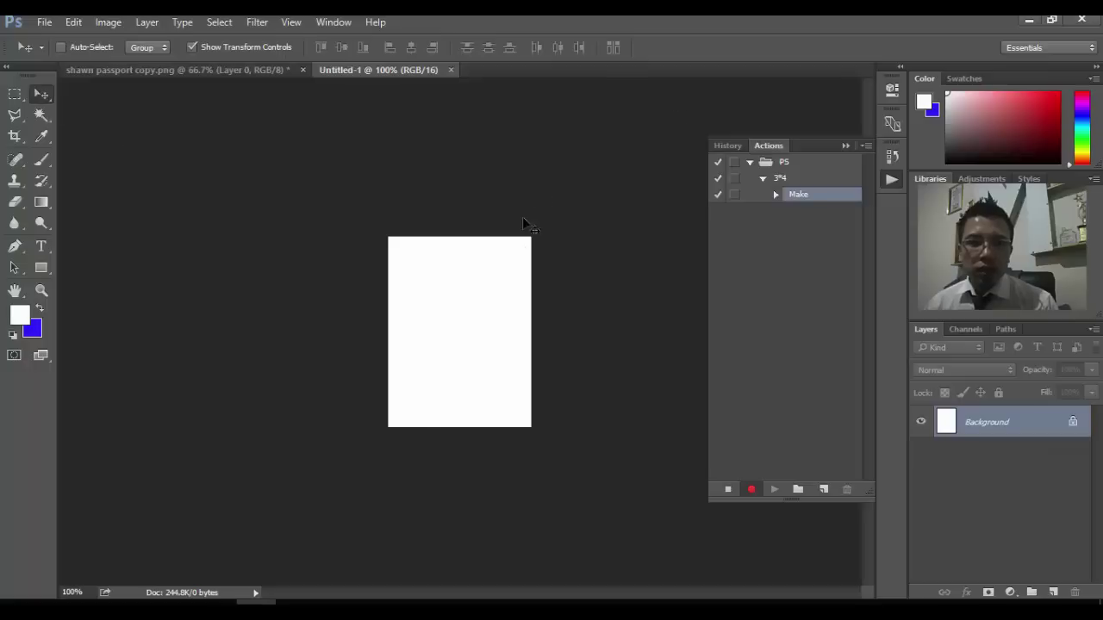
{"action": "left_click", "coordinate": [182, 69]}
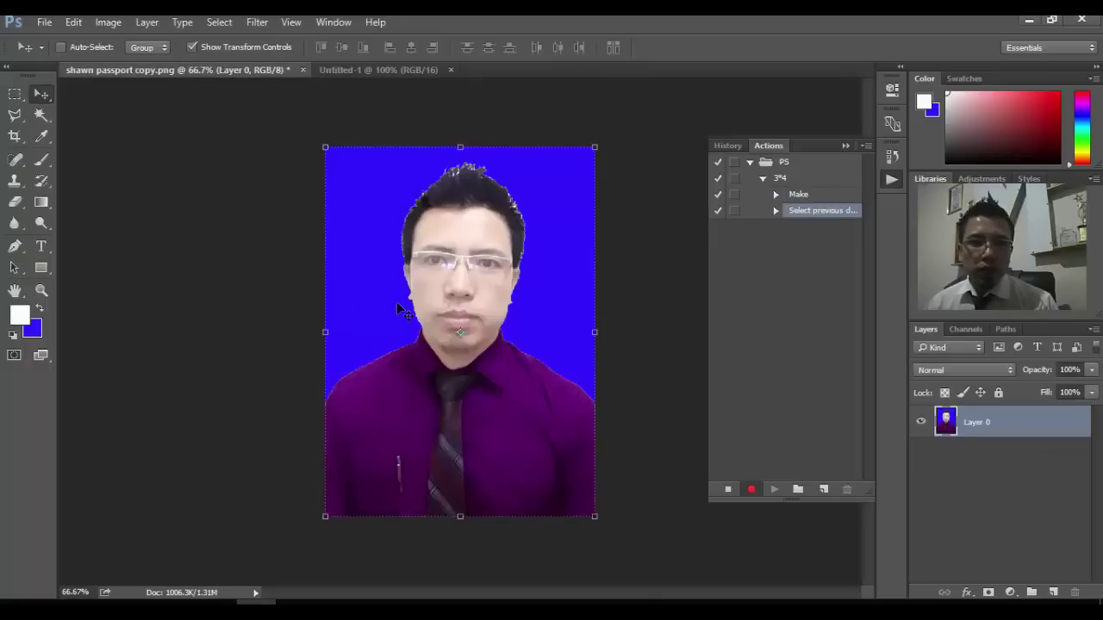
{"action": "left_click_drag", "start_coordinate": [347, 166], "coordinate": [455, 307]}
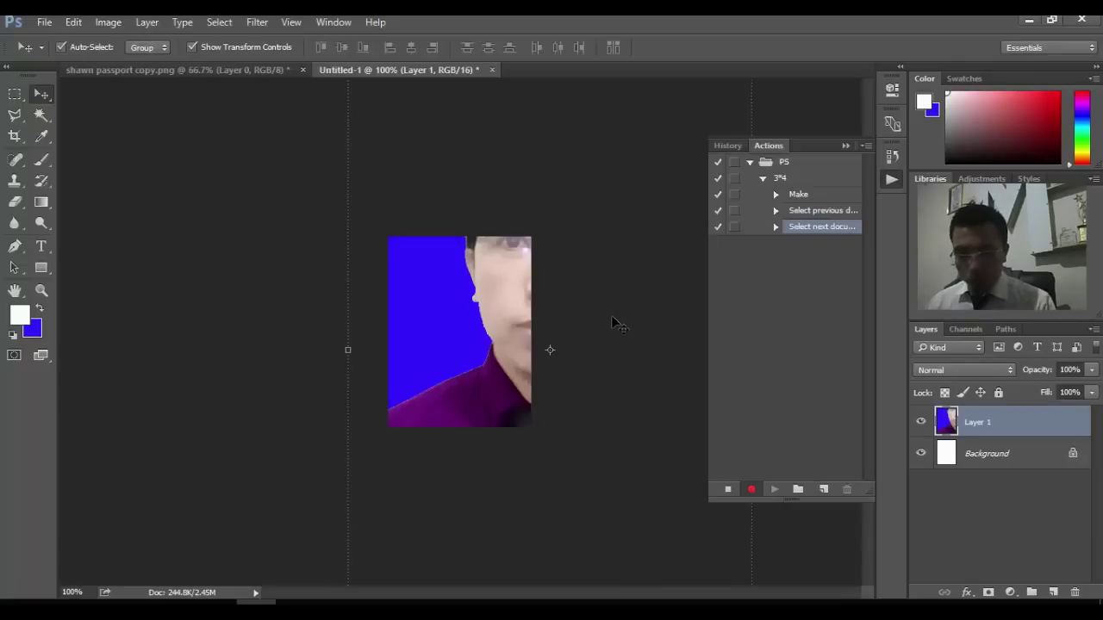
Step: Scale the pasted photo layer down to about 37% so it covers the canvas, and apply the transform
{"action": "key", "text": "ctrl+minus"}
{"action": "key", "text": "ctrl+minus"}
{"action": "key", "text": "ctrl+minus"}
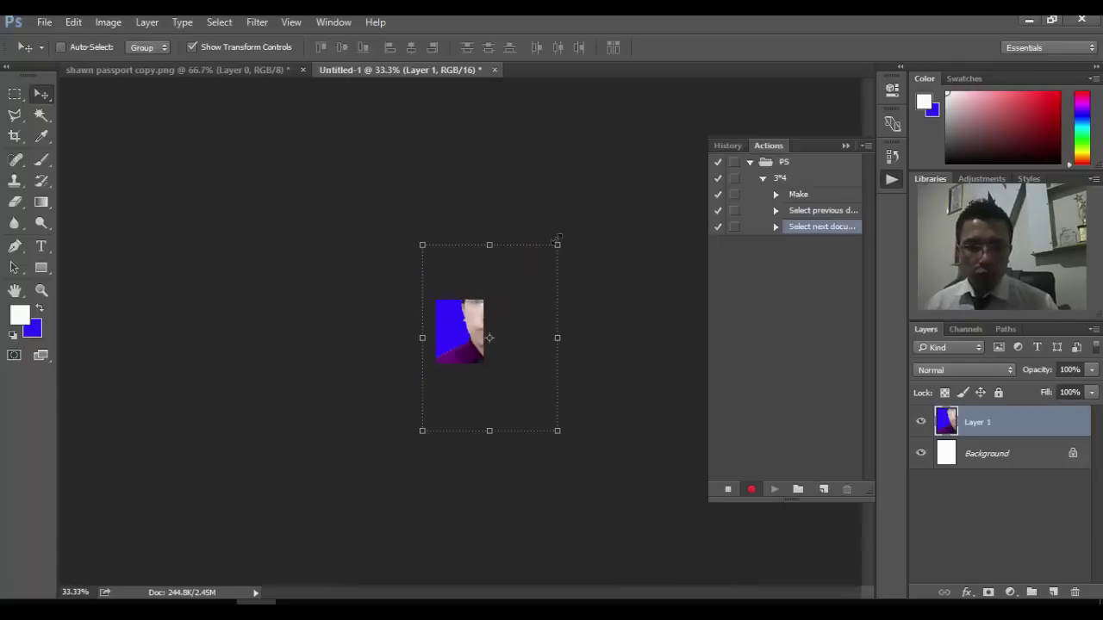
{"action": "left_click_drag", "start_coordinate": [557, 246], "coordinate": [463, 325]}
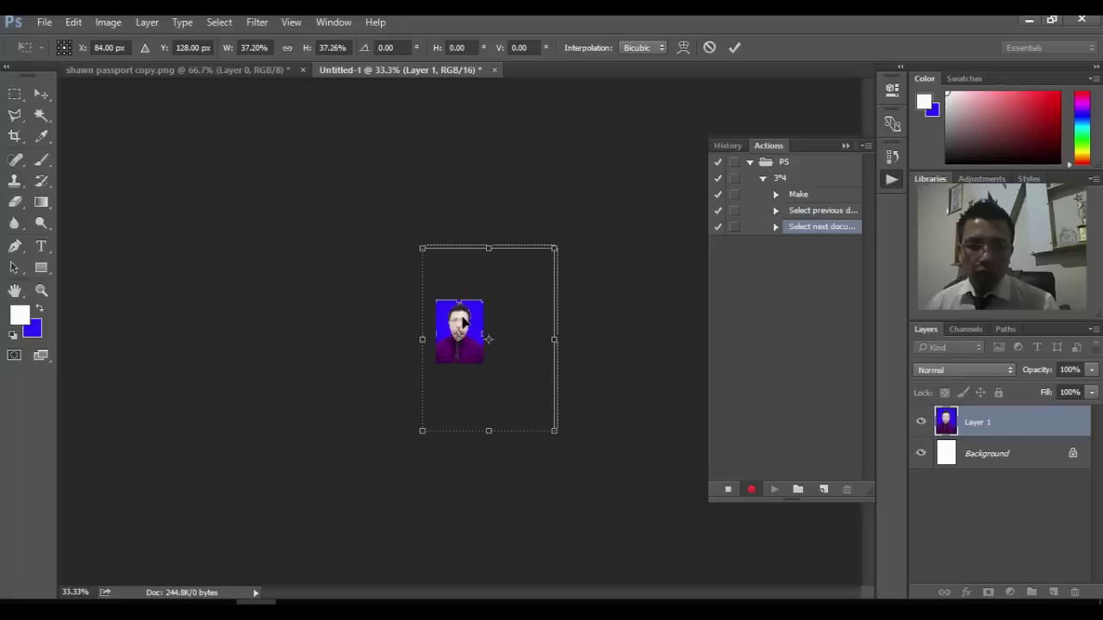
{"action": "left_click", "coordinate": [737, 54]}
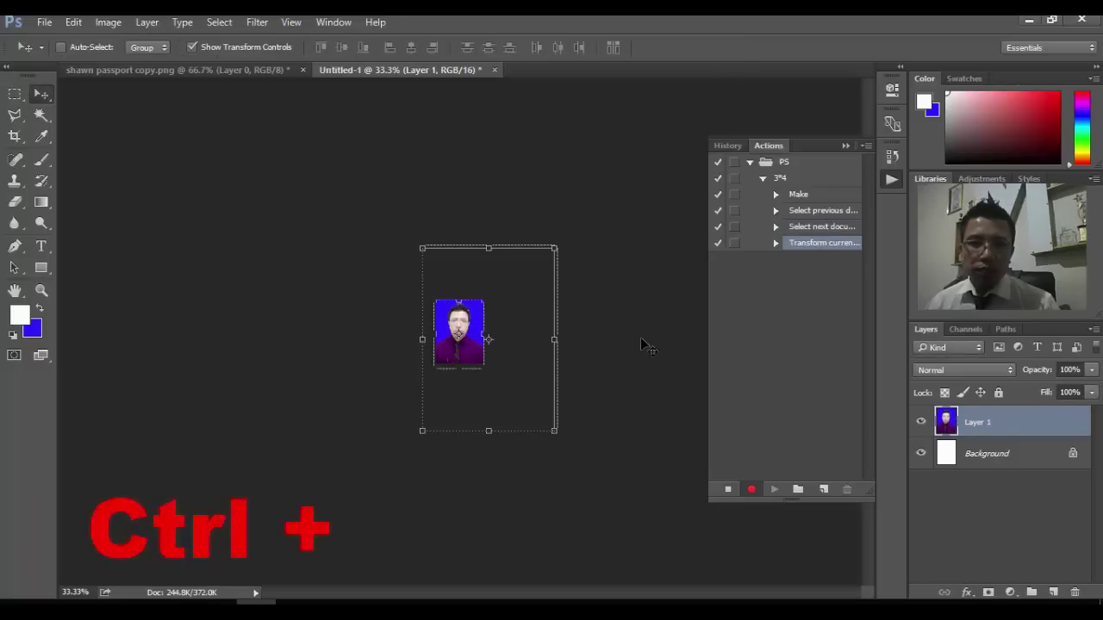
Step: Stop recording the 3*4 action and collapse its list of recorded commands
{"action": "key", "text": "ctrl+plus"}
{"action": "key", "text": "ctrl+plus"}
{"action": "key", "text": "ctrl+plus"}
{"action": "key", "text": "ctrl+plus"}
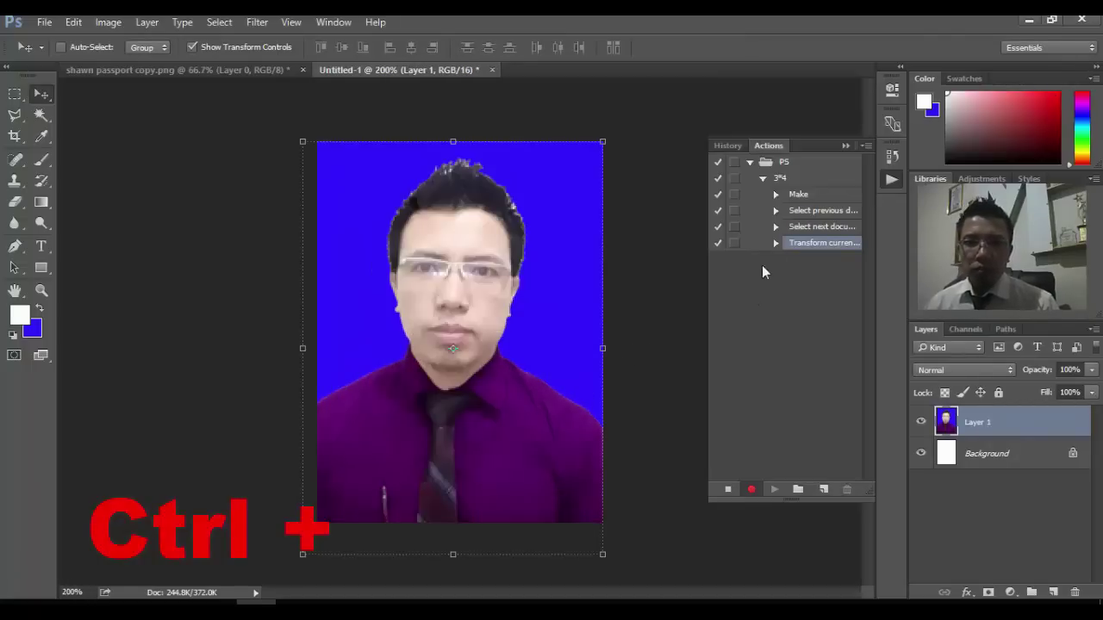
{"action": "left_click", "coordinate": [728, 490]}
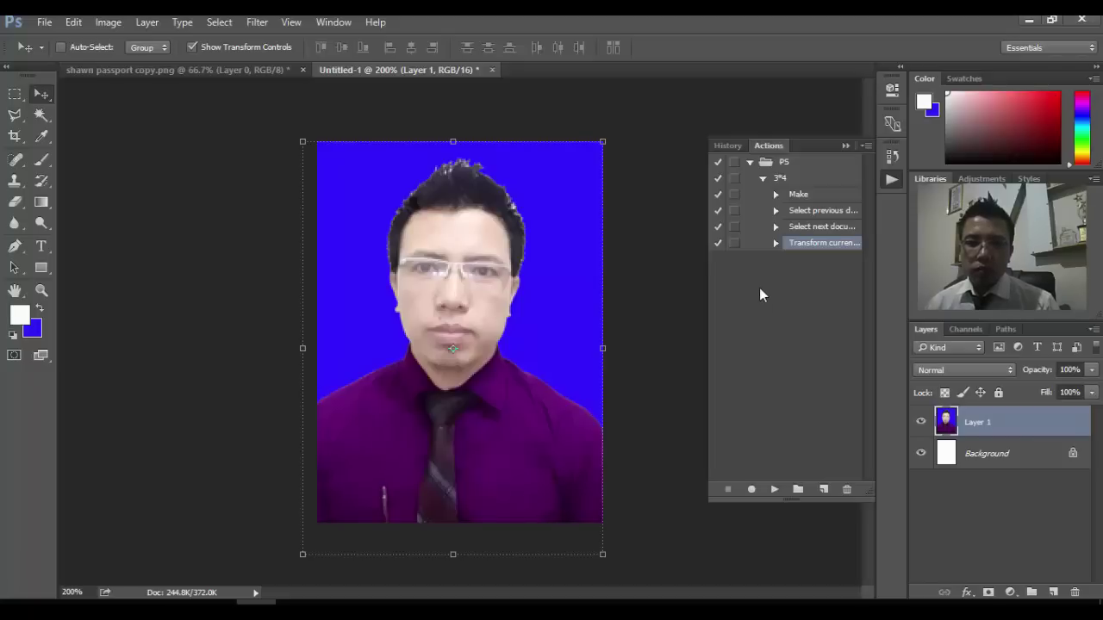
{"action": "left_click", "coordinate": [762, 178]}
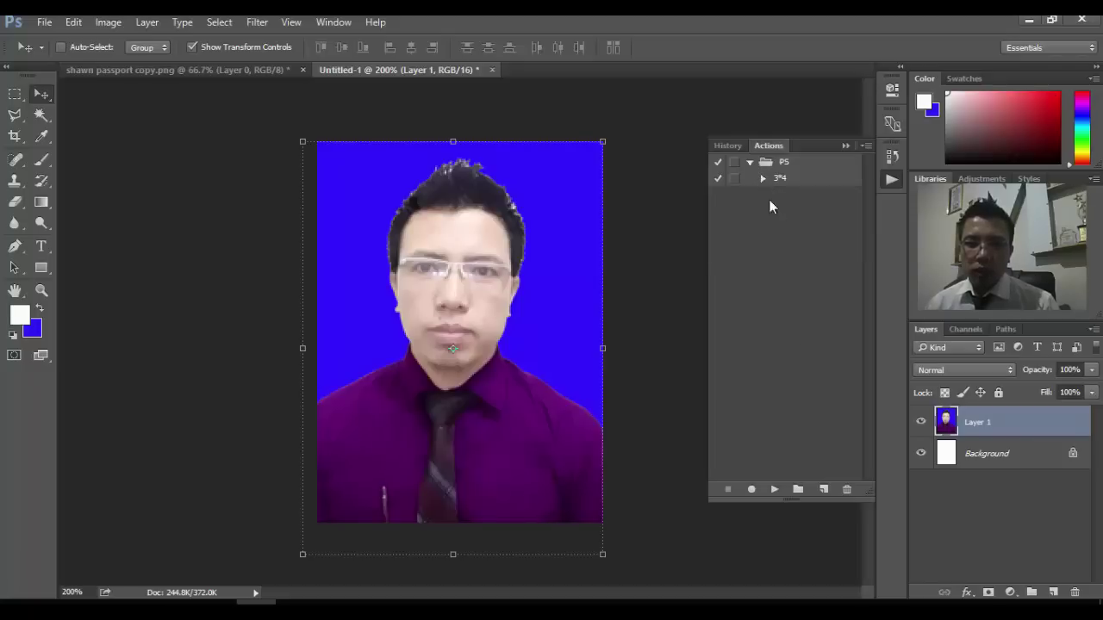
Step: Create a new action named BORDER in the PS set and start recording it
{"action": "left_click", "coordinate": [823, 490]}
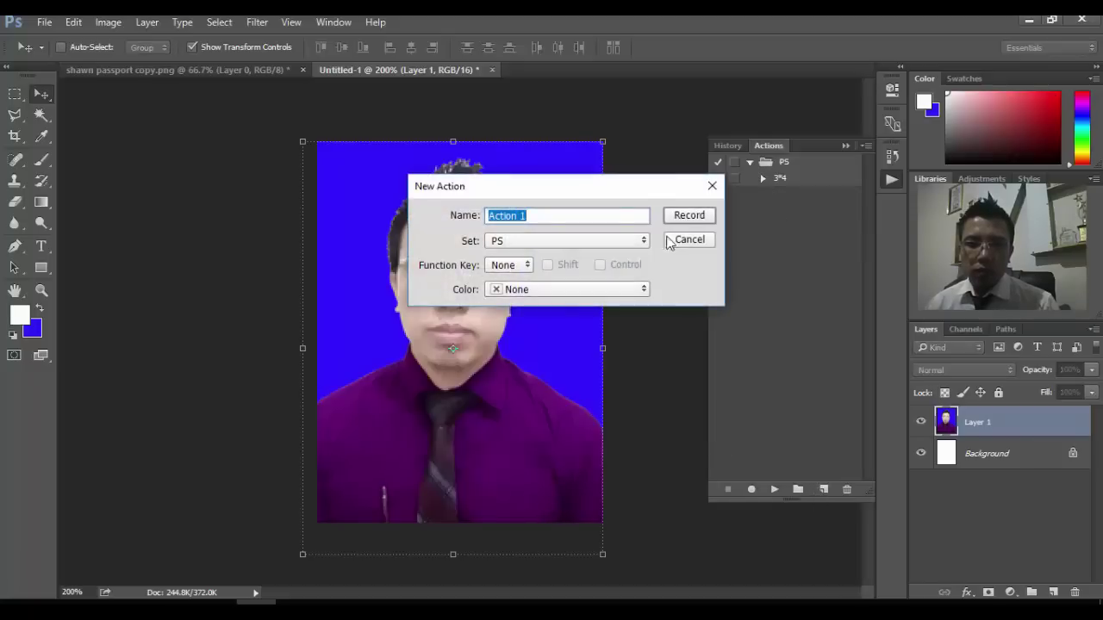
{"action": "type", "text": "B"}
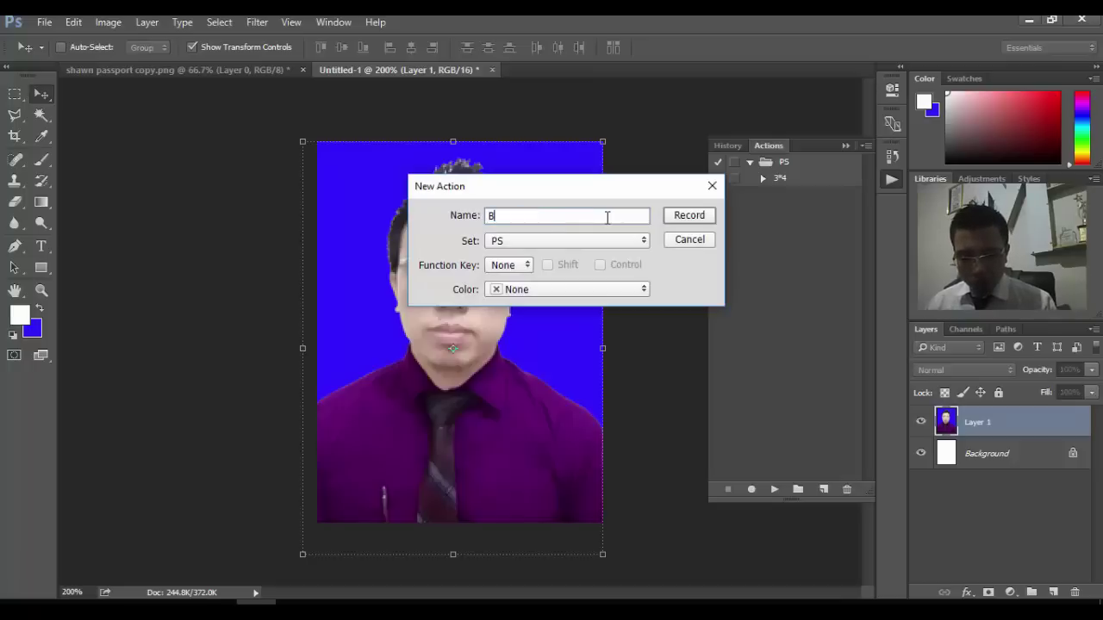
{"action": "type", "text": "ORDER"}
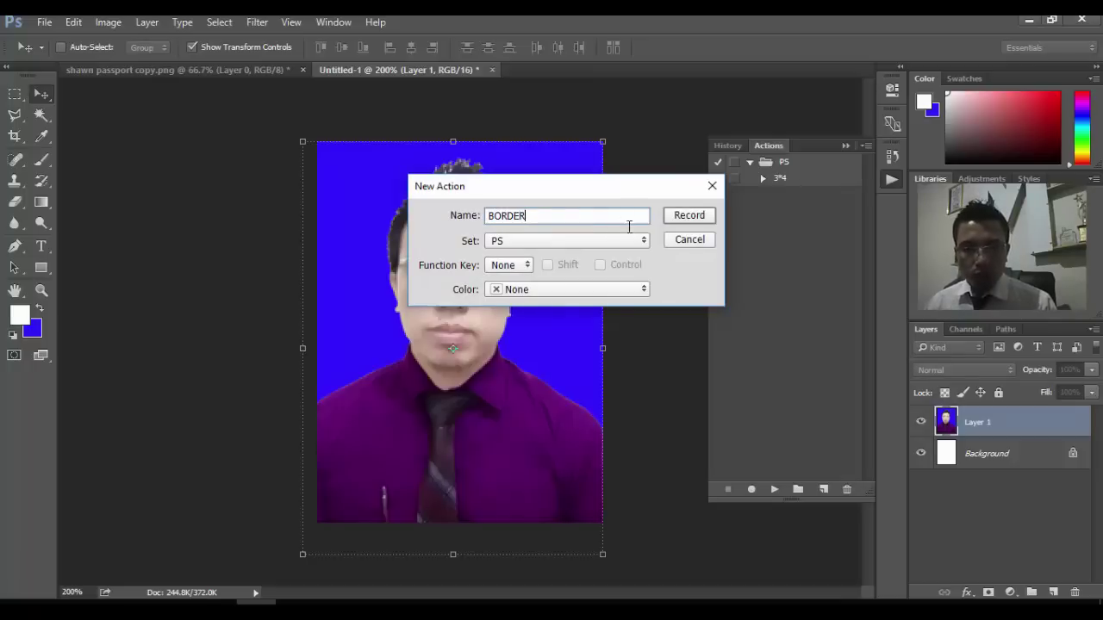
{"action": "left_click", "coordinate": [700, 215]}
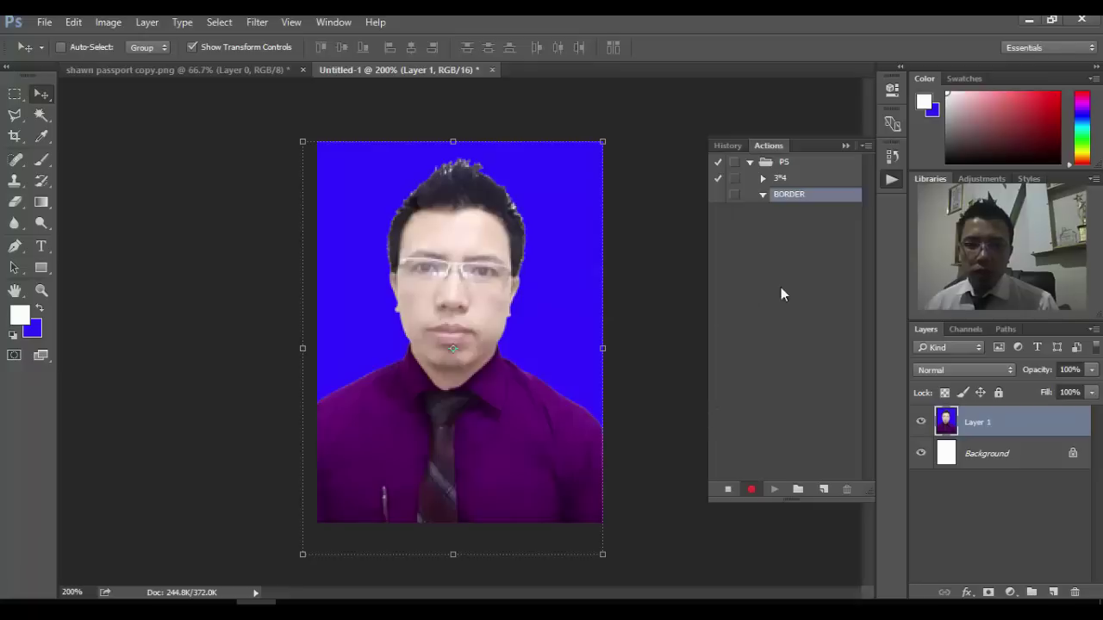
Step: Flatten the 3 x 4 cm photo document and select the entire canvas
{"action": "left_click", "coordinate": [110, 22]}
{"action": "mouse_move", "coordinate": [139, 24]}
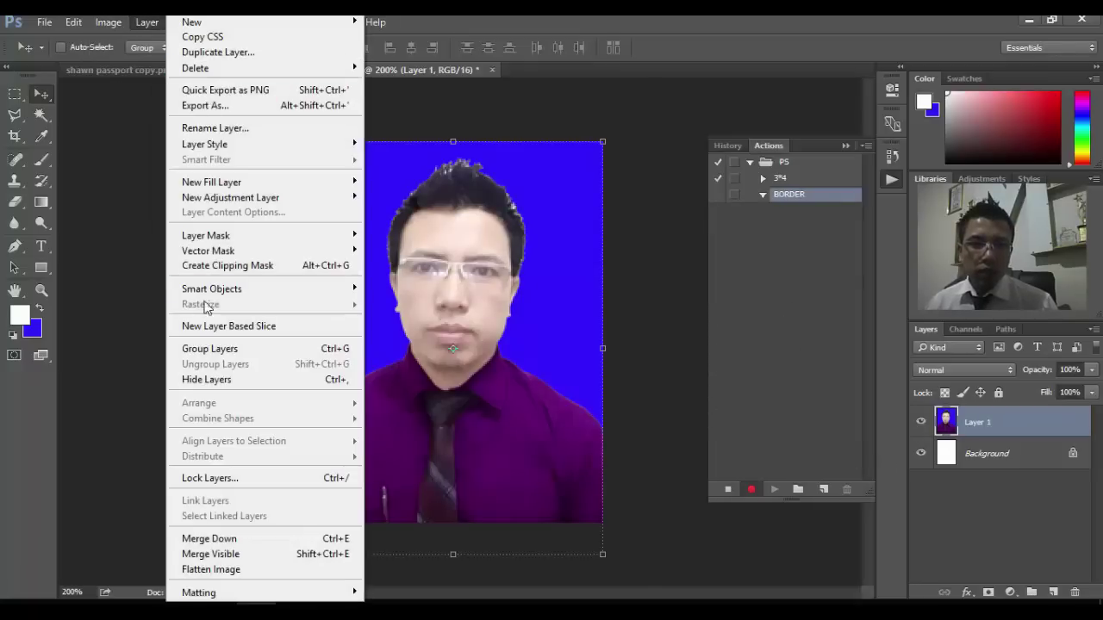
{"action": "left_click", "coordinate": [238, 573]}
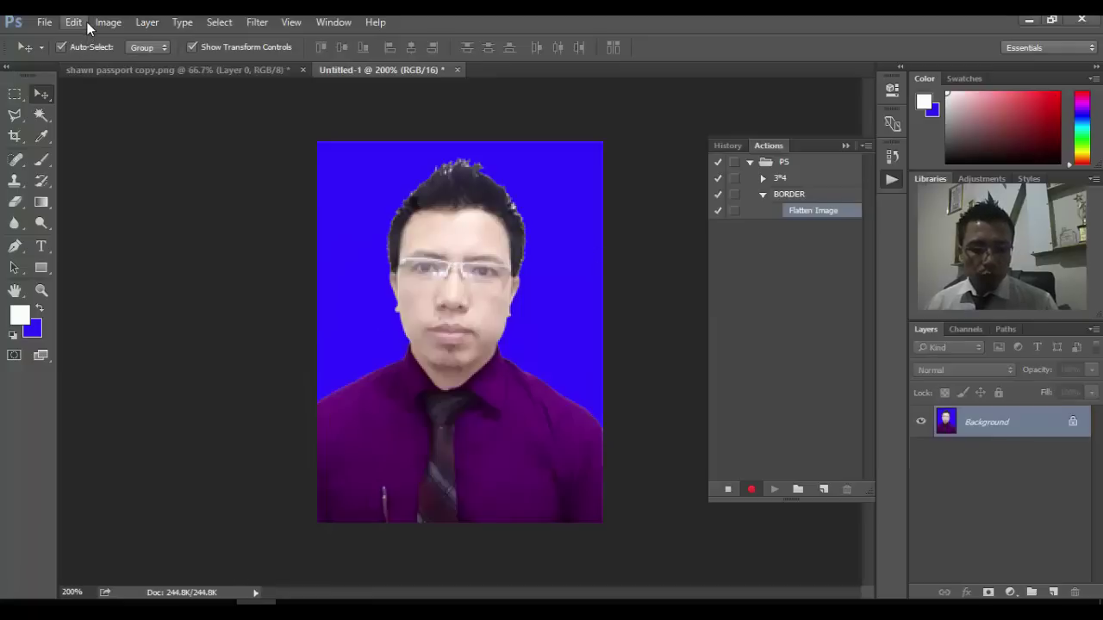
{"action": "key", "text": "ctrl+a"}
{"action": "left_click", "coordinate": [60, 47]}
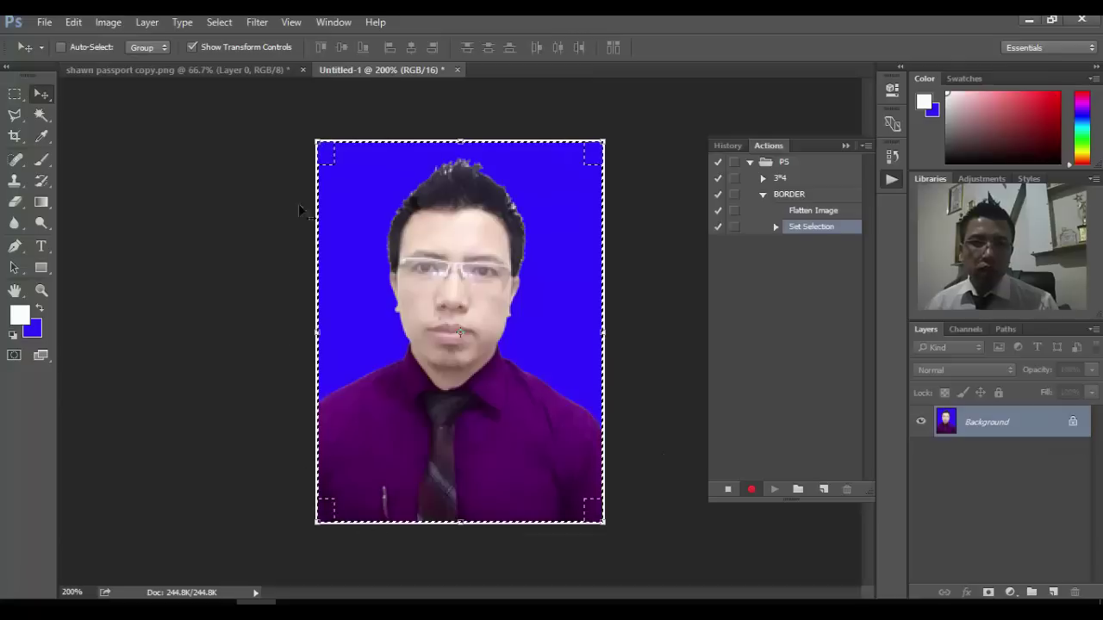
Step: Stroke the selection with a 20 px white border, location Center, mode Normal and 100% opacity
{"action": "left_click", "coordinate": [74, 23]}
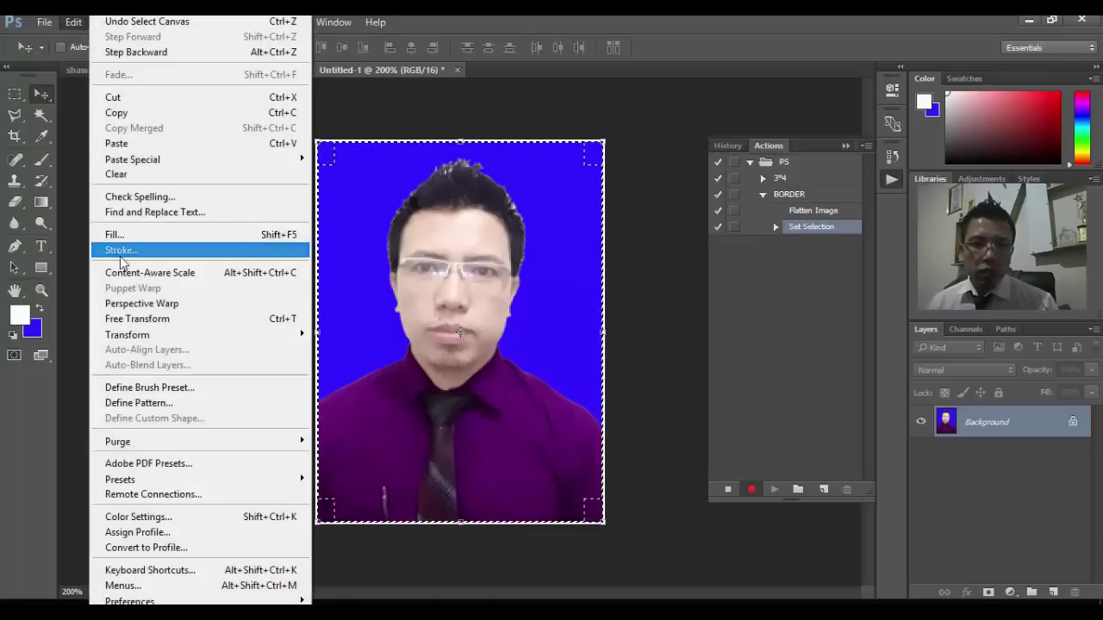
{"action": "left_click", "coordinate": [121, 250]}
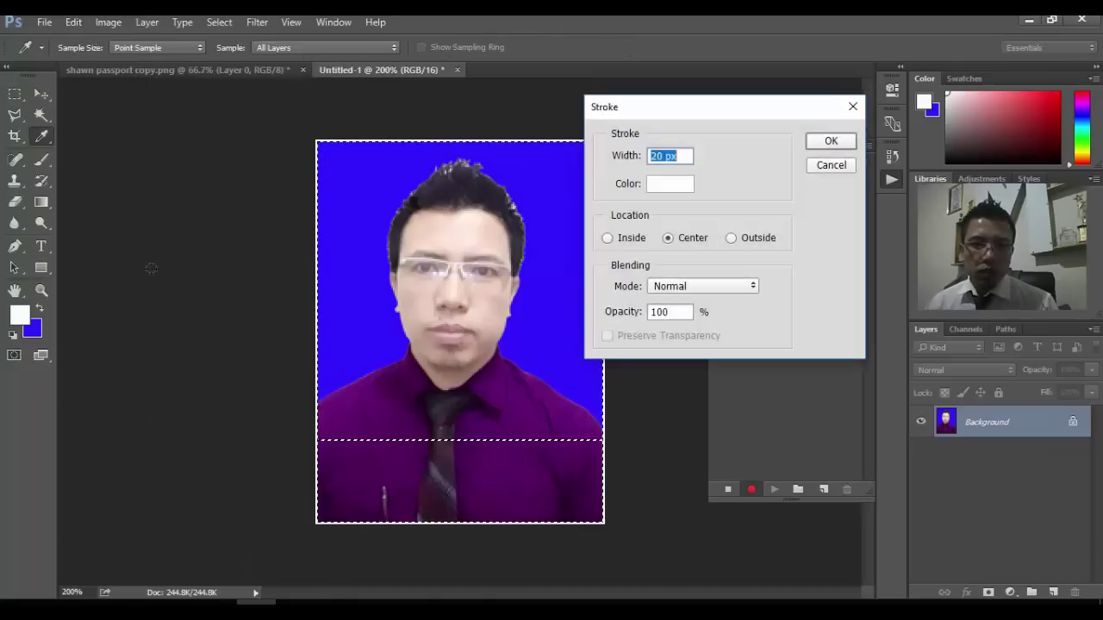
{"action": "left_click", "coordinate": [660, 157]}
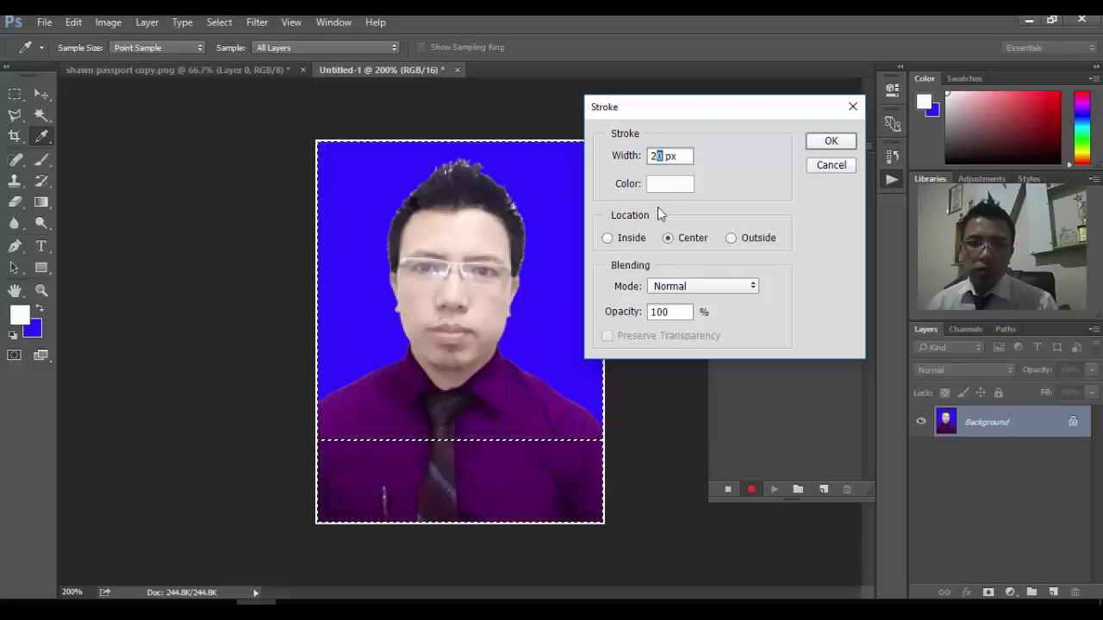
{"action": "left_click", "coordinate": [664, 185]}
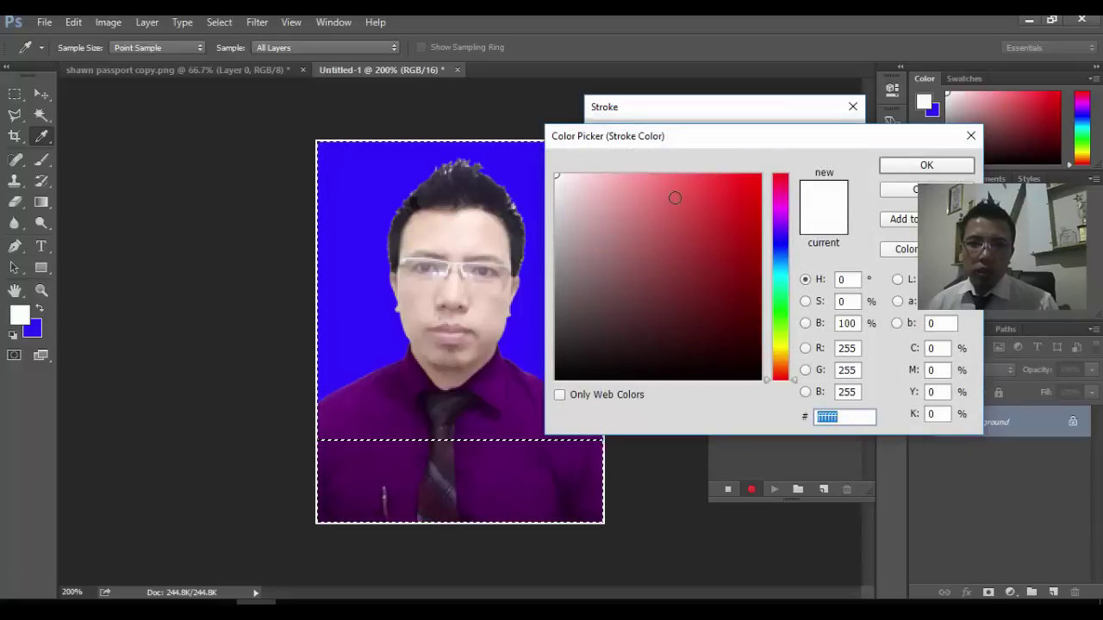
{"action": "left_click", "coordinate": [733, 183]}
{"action": "mouse_move", "coordinate": [639, 192]}
{"action": "left_mouse_down"}
{"action": "mouse_move", "coordinate": [551, 184]}
{"action": "mouse_move", "coordinate": [555, 174]}
{"action": "left_mouse_up"}
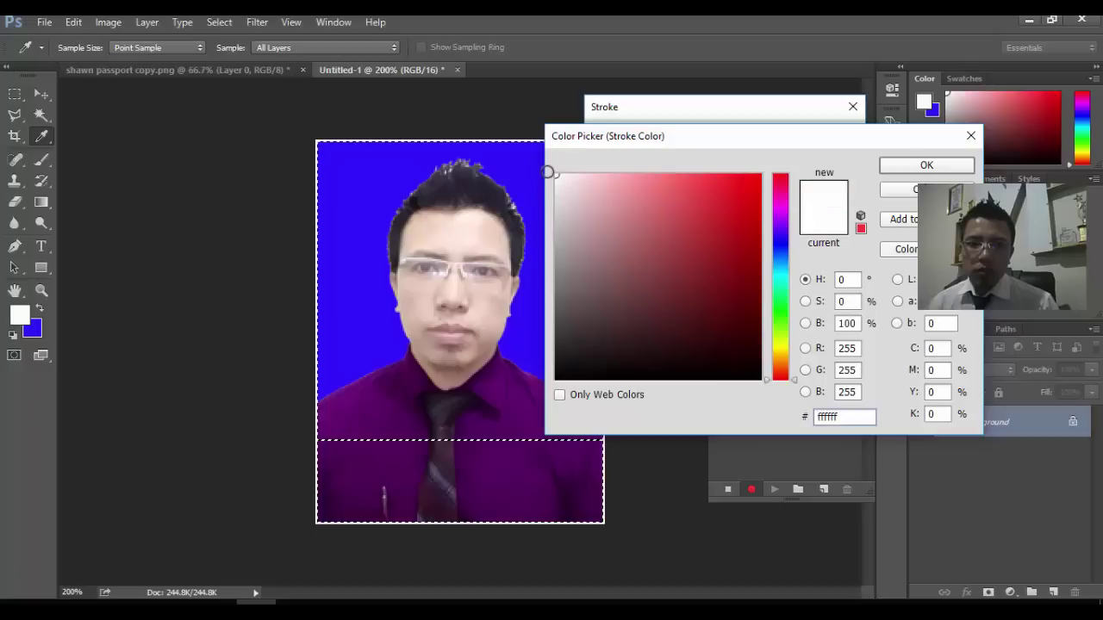
{"action": "left_click", "coordinate": [928, 165]}
{"action": "left_click", "coordinate": [831, 140]}
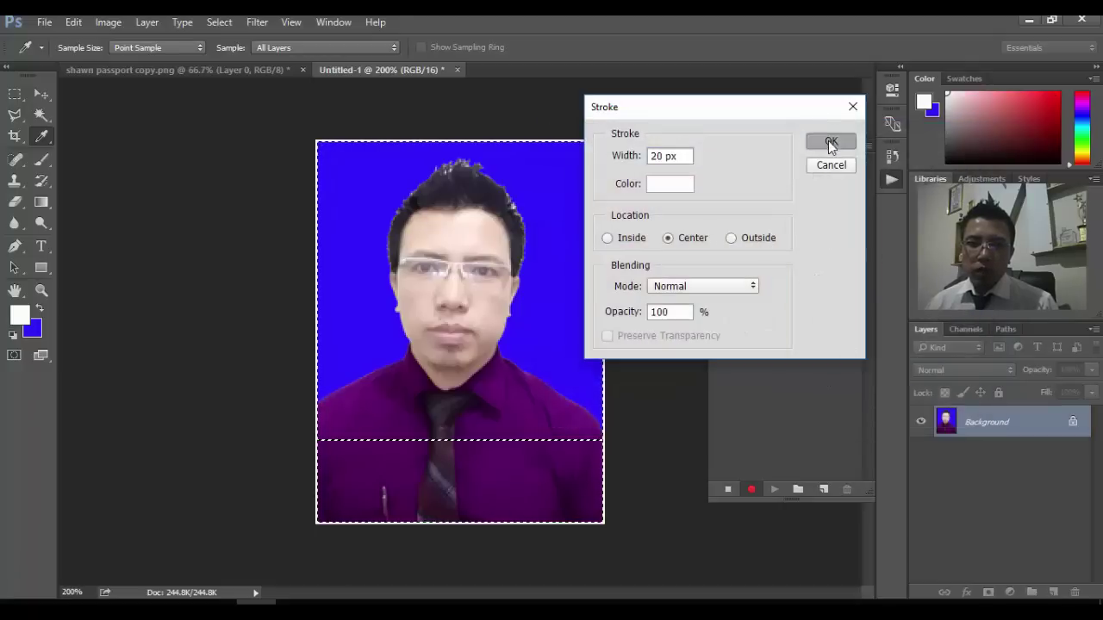
Step: Stop recording the BORDER action and collapse its list of recorded commands
{"action": "key", "text": "v"}
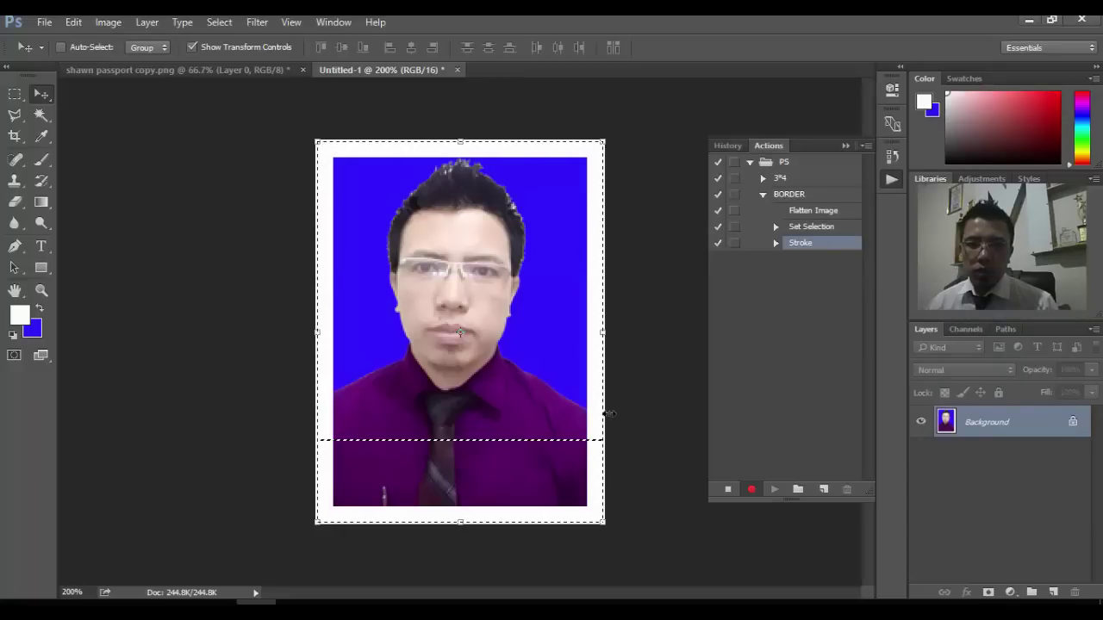
{"action": "left_click", "coordinate": [729, 490]}
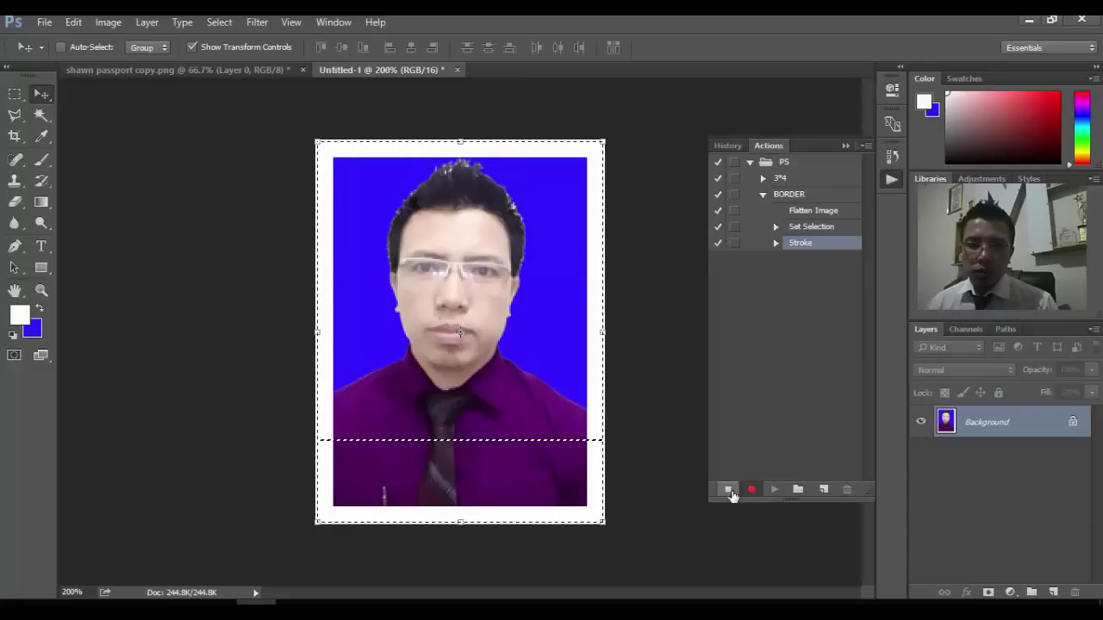
{"action": "left_click", "coordinate": [762, 194]}
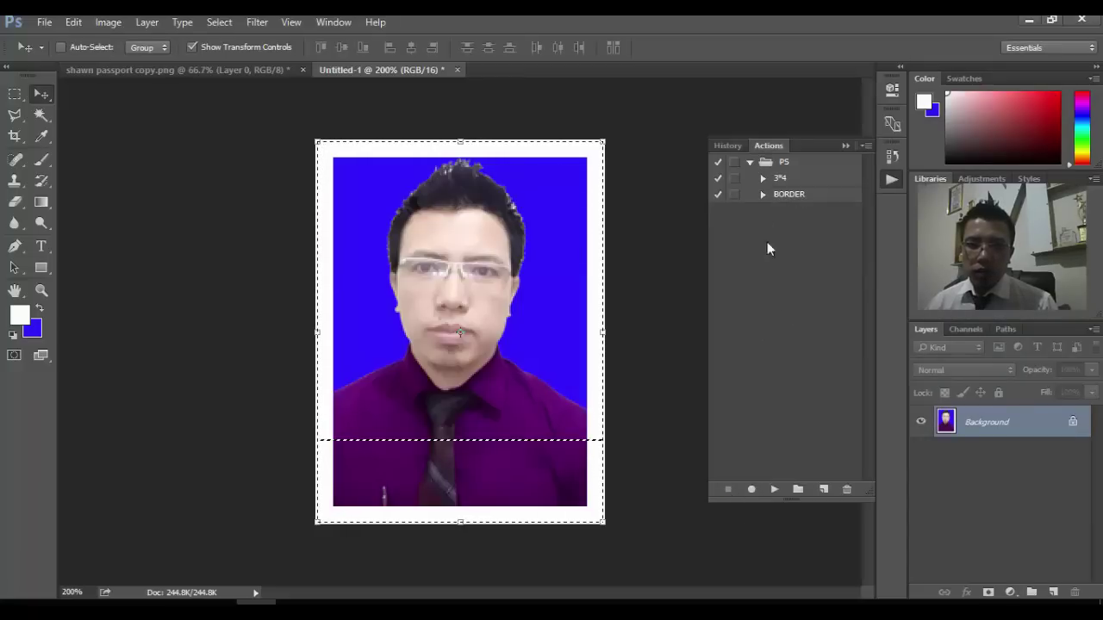
Step: Create a new action named FULL in the PS set and start recording it
{"action": "left_click", "coordinate": [823, 489]}
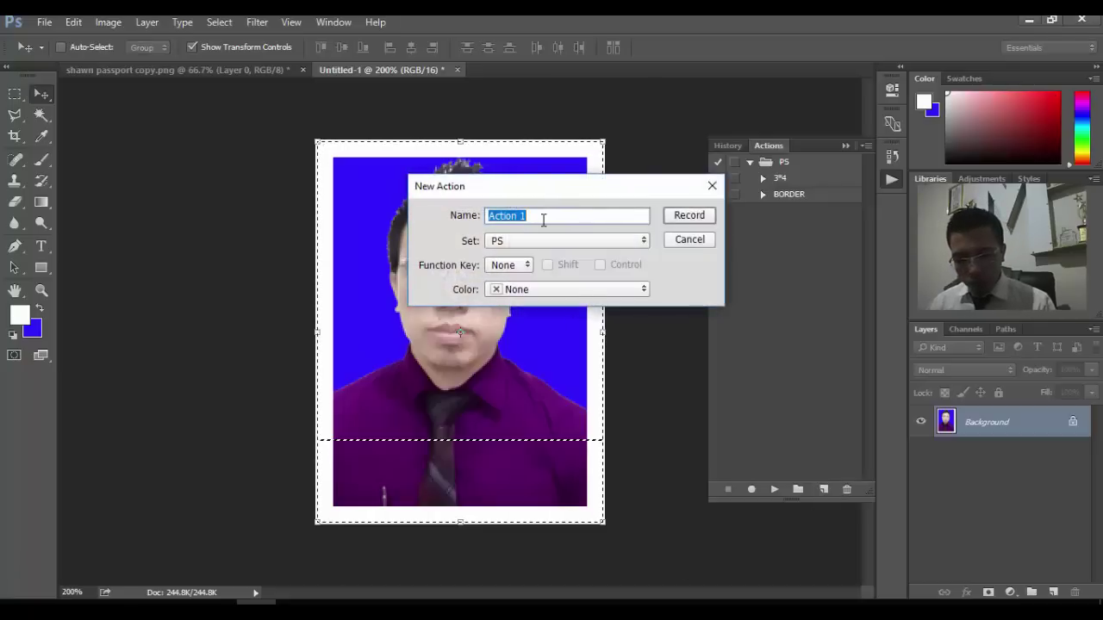
{"action": "type", "text": "FULL"}
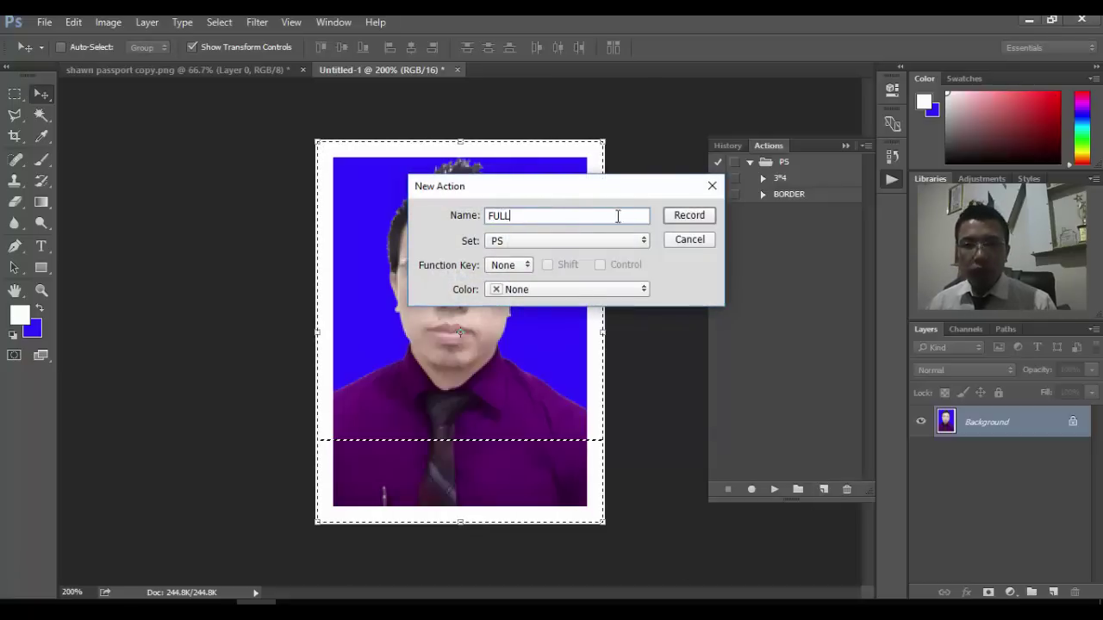
{"action": "left_click", "coordinate": [686, 215]}
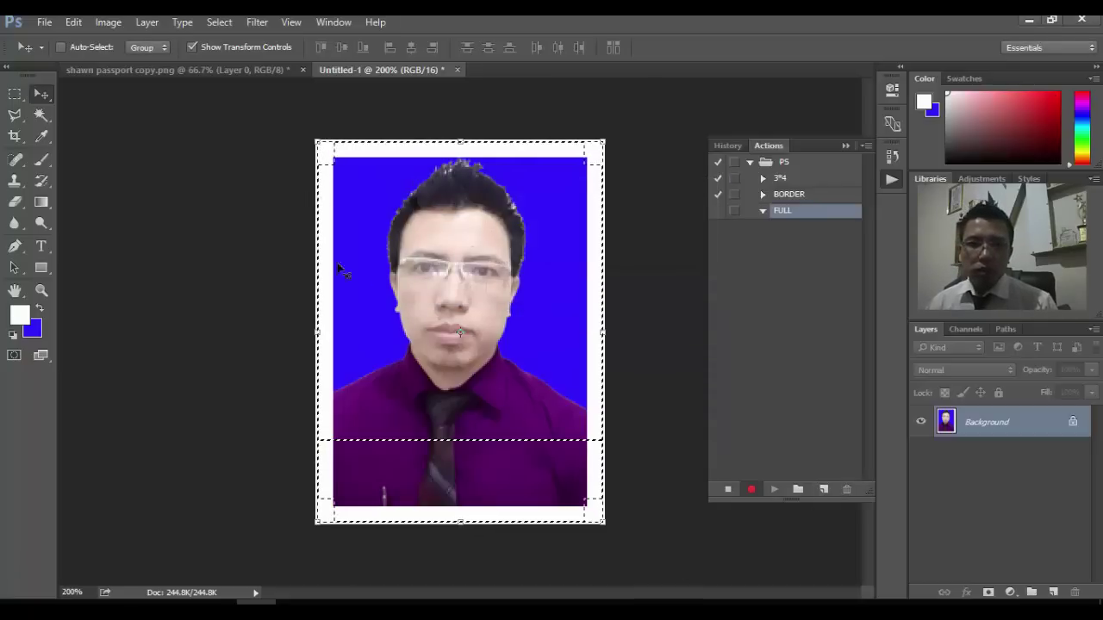
Step: Start a new document with the Photo document type and the Landscape, 8 x 10 size
{"action": "left_click", "coordinate": [44, 22]}
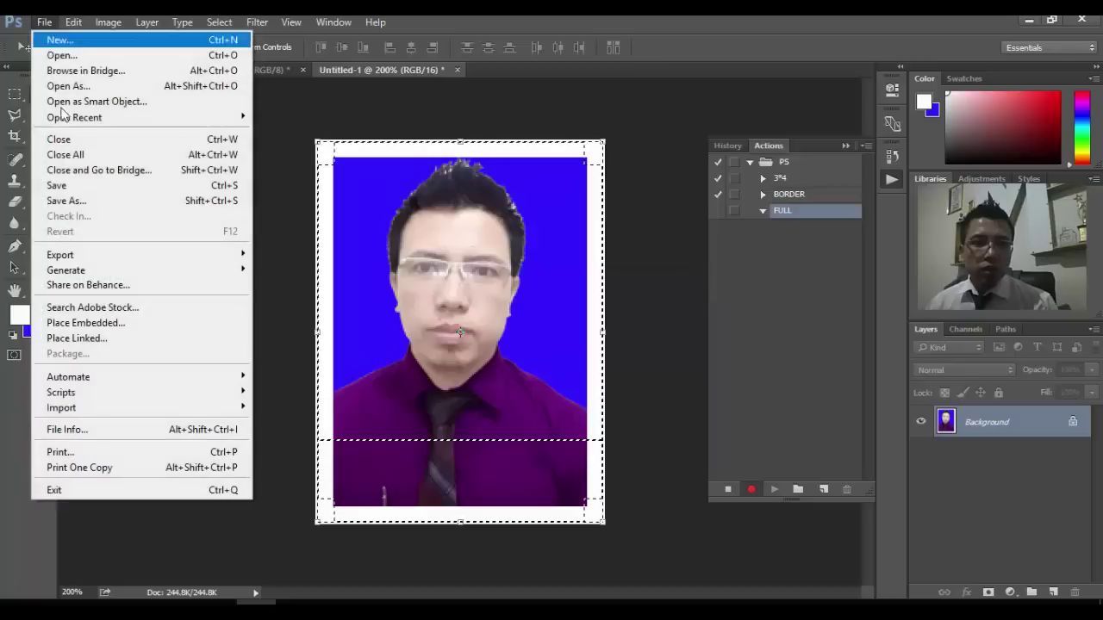
{"action": "left_click", "coordinate": [65, 41]}
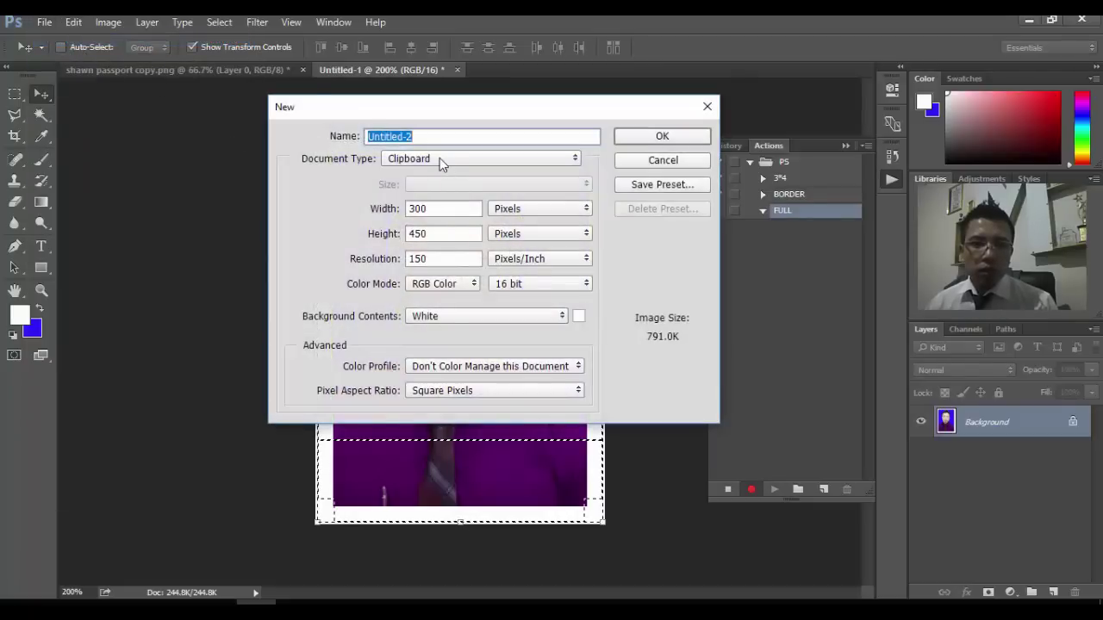
{"action": "left_click", "coordinate": [440, 158]}
{"action": "left_click", "coordinate": [412, 228]}
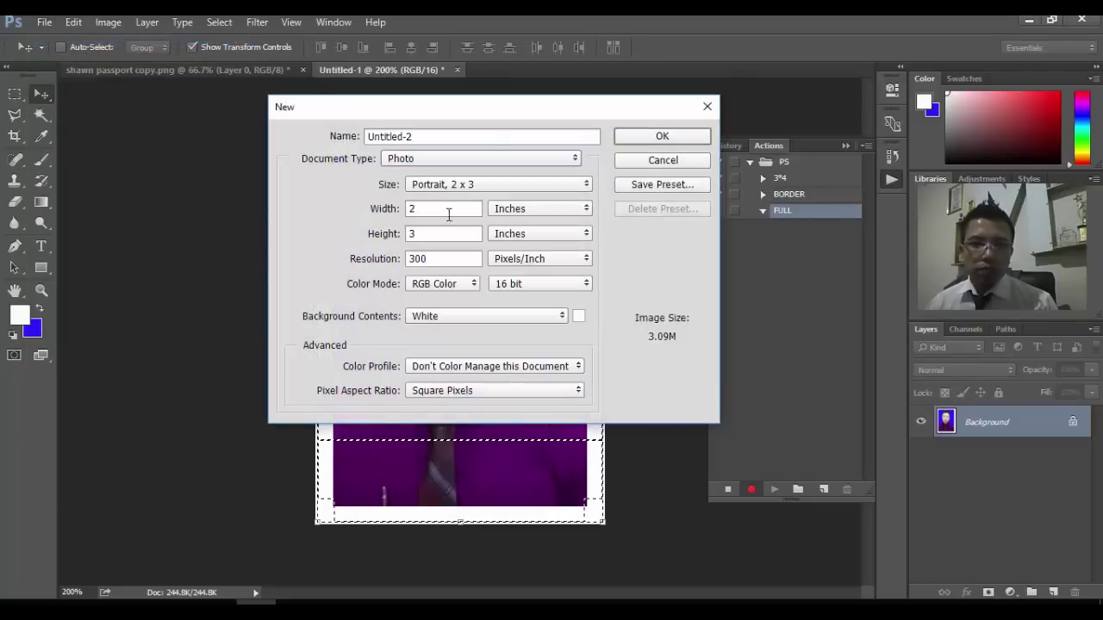
{"action": "left_click", "coordinate": [471, 186]}
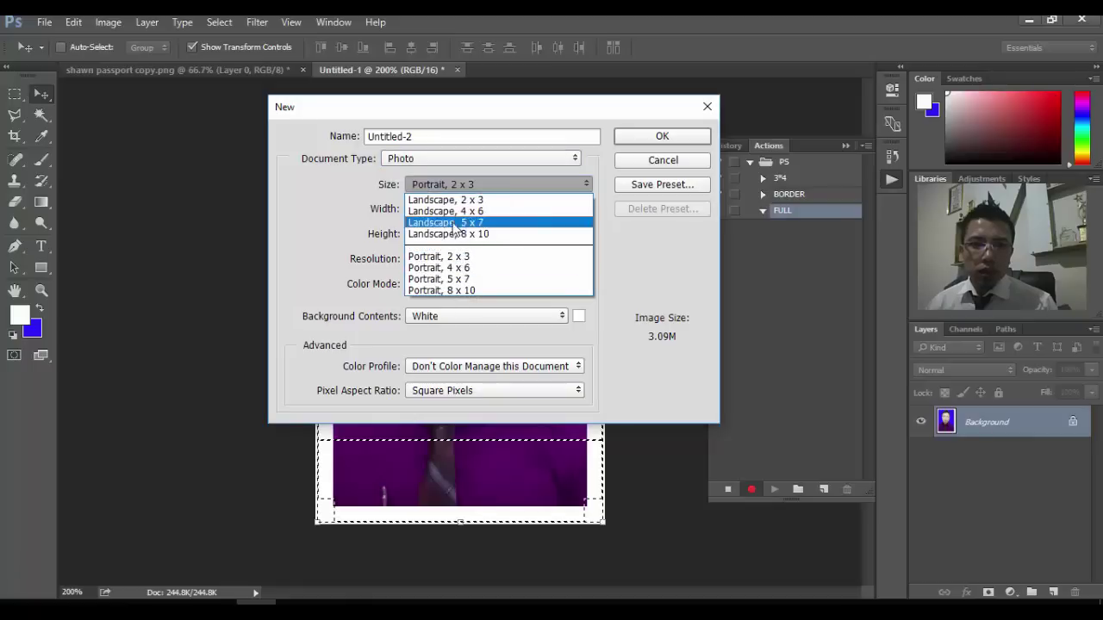
{"action": "left_click", "coordinate": [459, 233]}
Step: Set the new document's width to 12 inches and resolution to 150 pixels/inch, and create it
{"action": "double_click", "coordinate": [417, 211]}
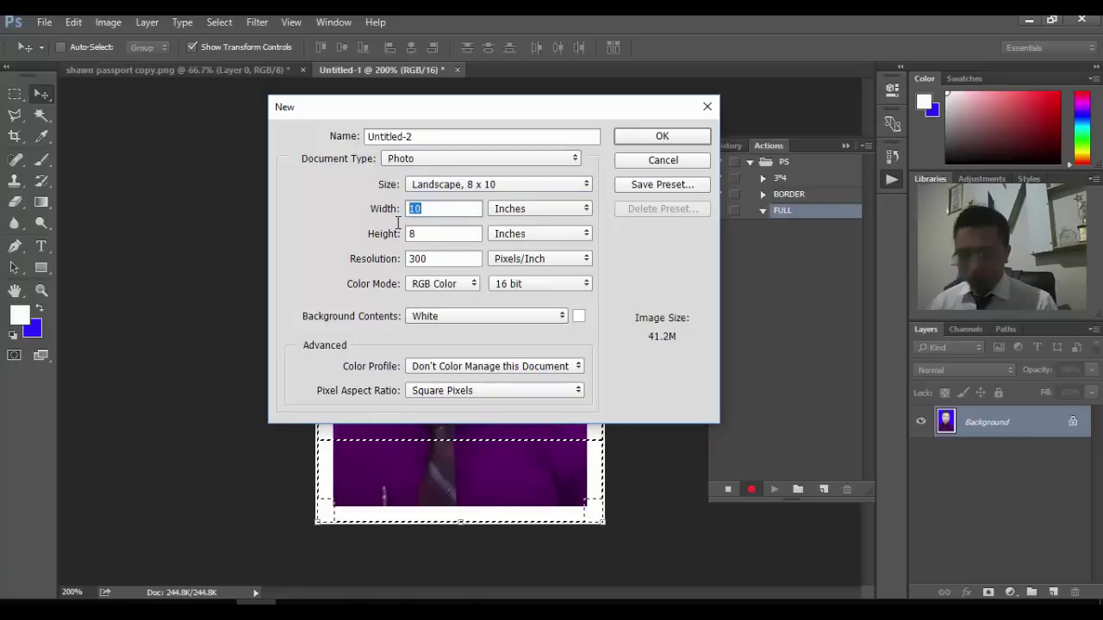
{"action": "type", "text": "12"}
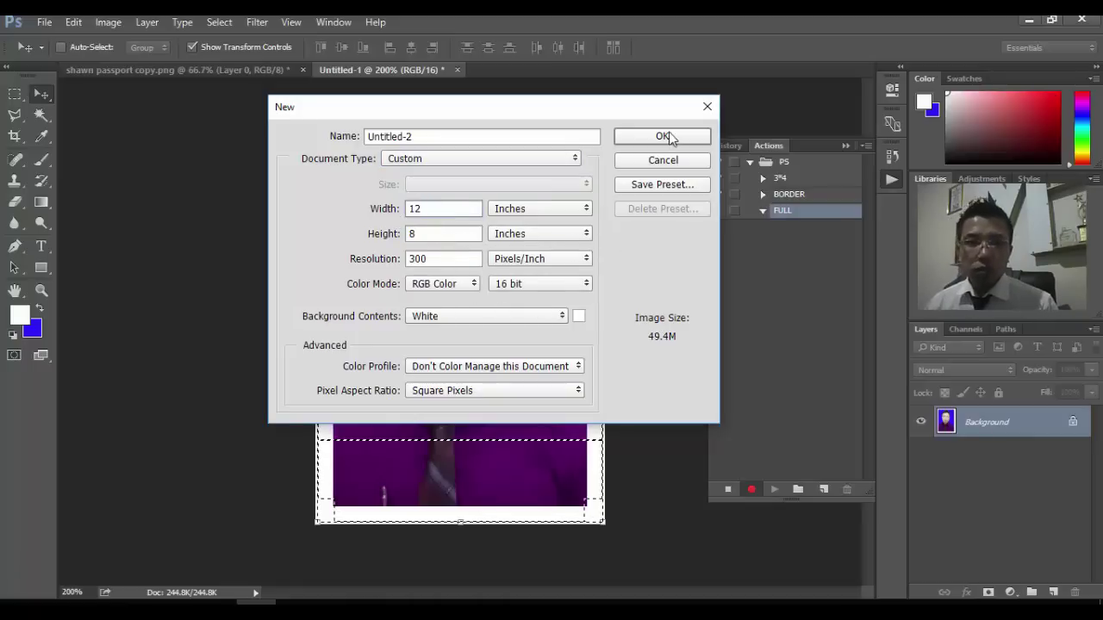
{"action": "double_click", "coordinate": [422, 259]}
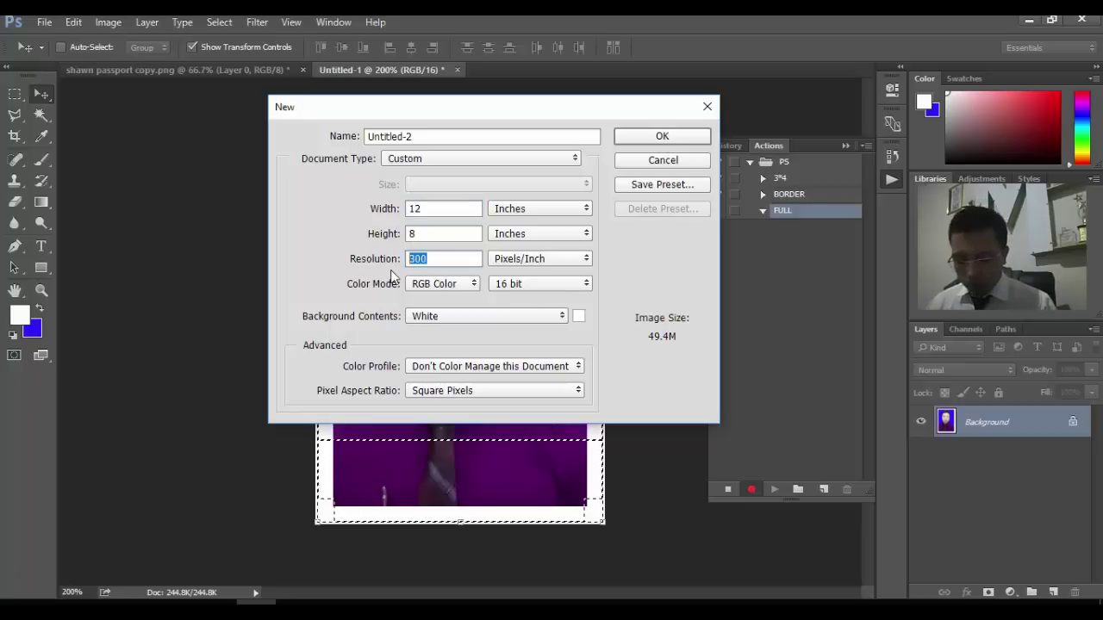
{"action": "type", "text": "150"}
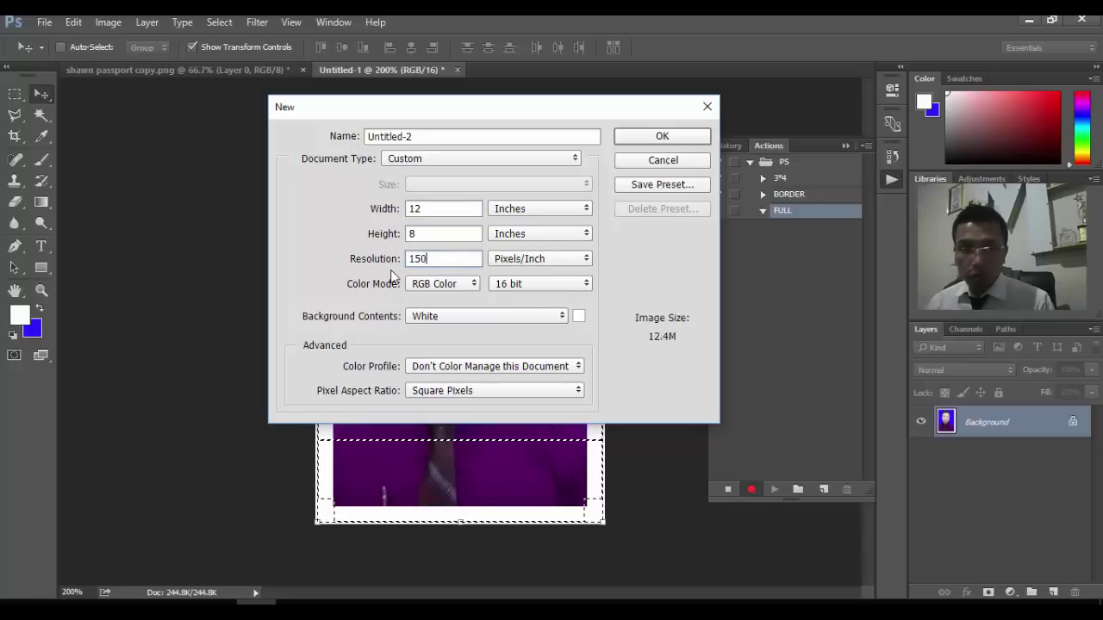
{"action": "left_click", "coordinate": [662, 138]}
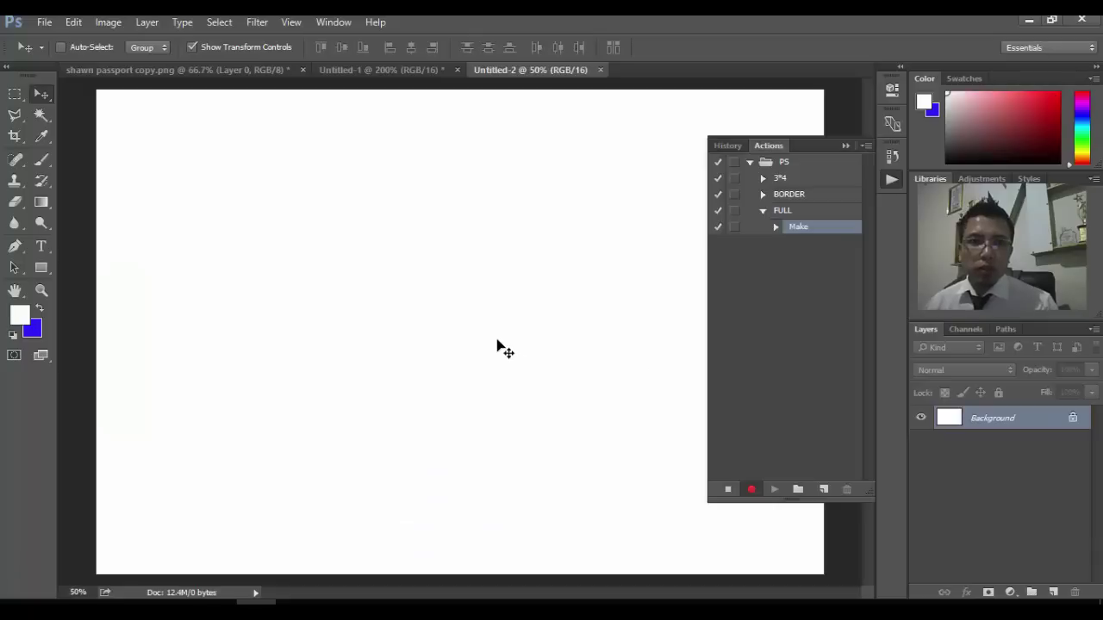
Step: Copy the bordered passport photo from the Untitled-1 document
{"action": "left_click", "coordinate": [344, 69]}
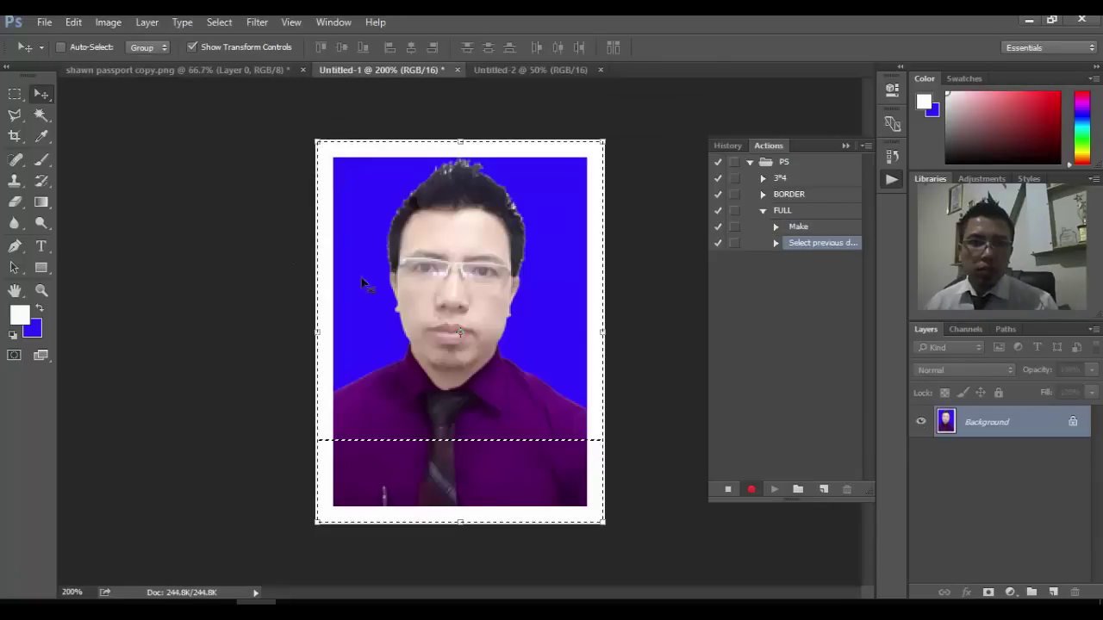
{"action": "left_click", "coordinate": [73, 24]}
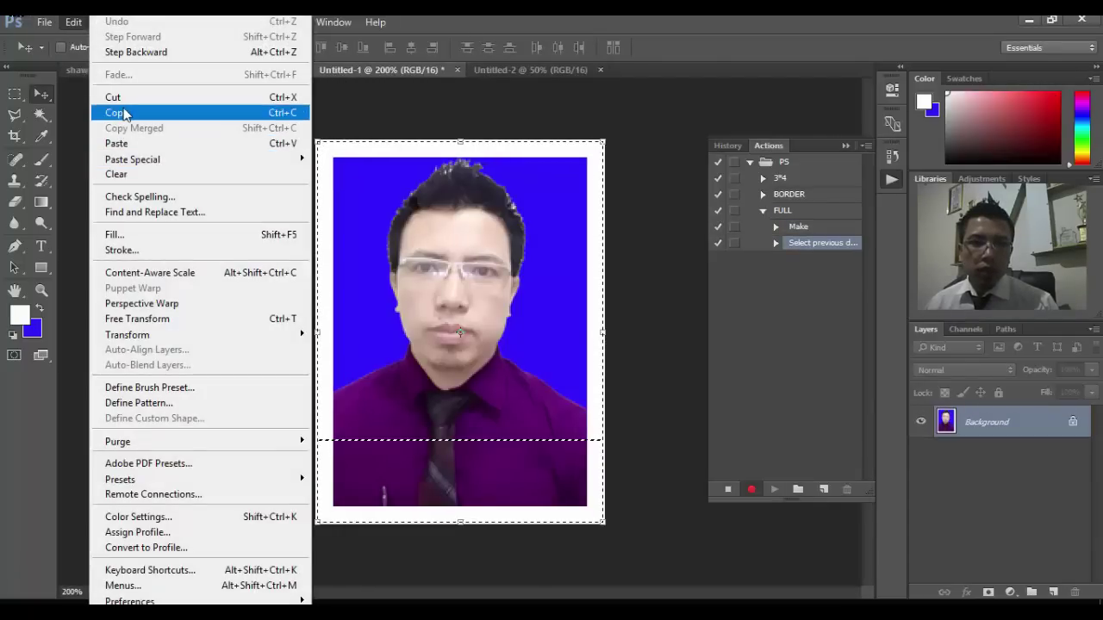
{"action": "left_click", "coordinate": [125, 113]}
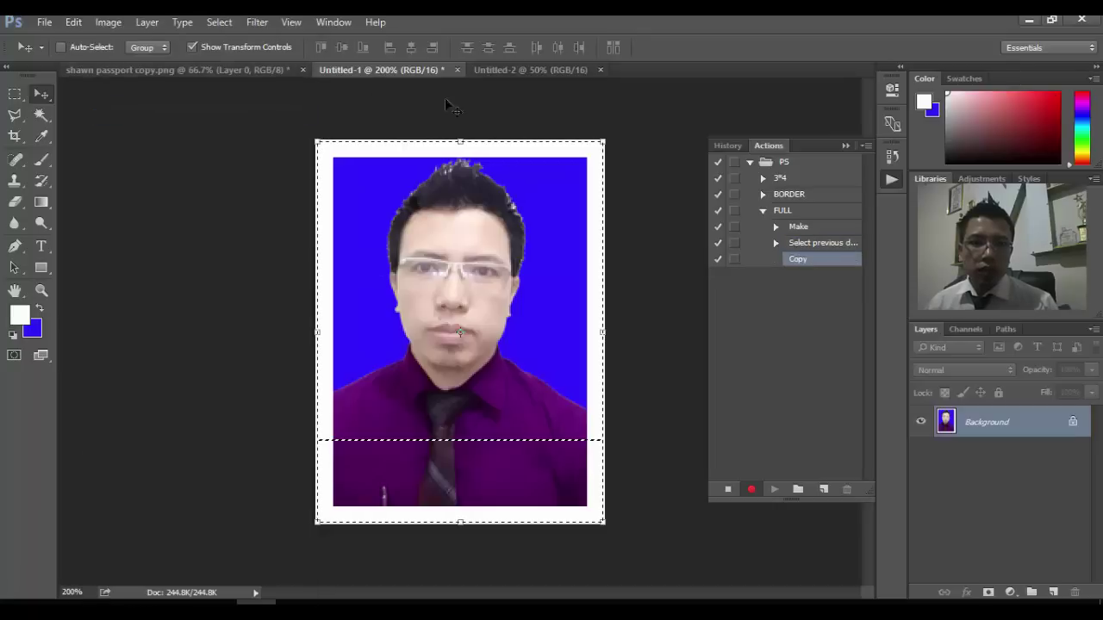
Step: Paste the photo into the blank 12 x 8 inch document and move it to the canvas's upper-left corner
{"action": "left_click", "coordinate": [513, 72]}
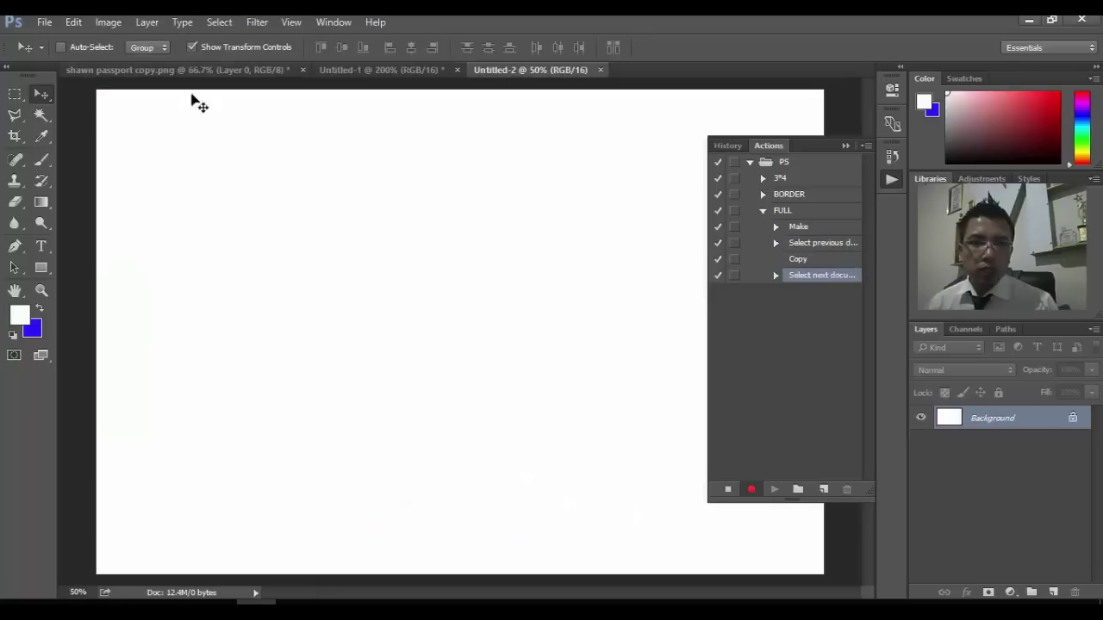
{"action": "left_click", "coordinate": [73, 23]}
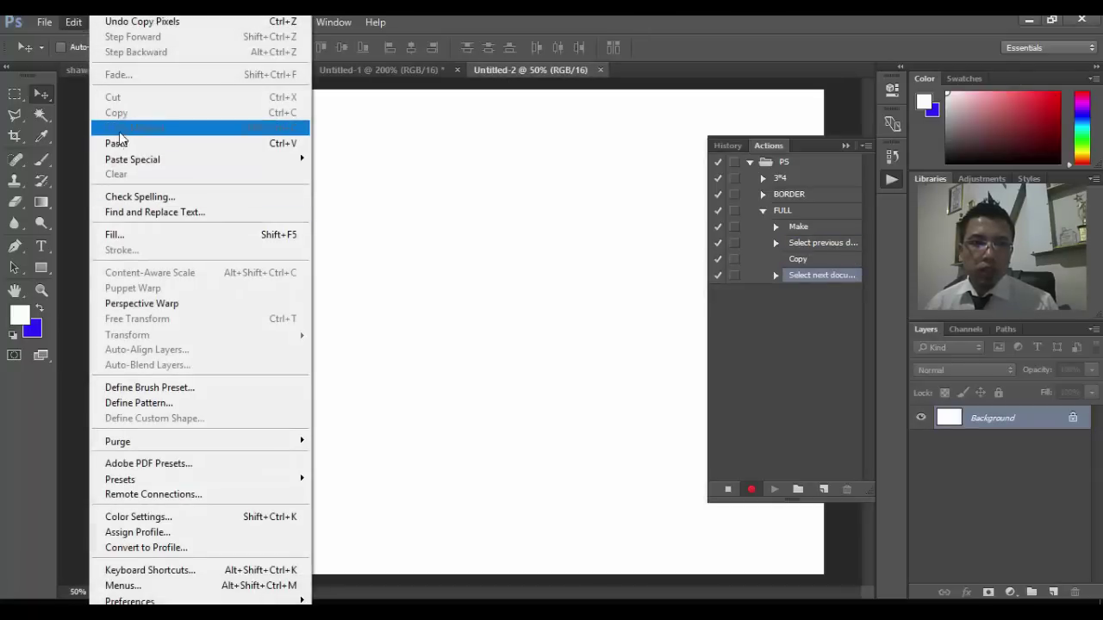
{"action": "left_click", "coordinate": [117, 143]}
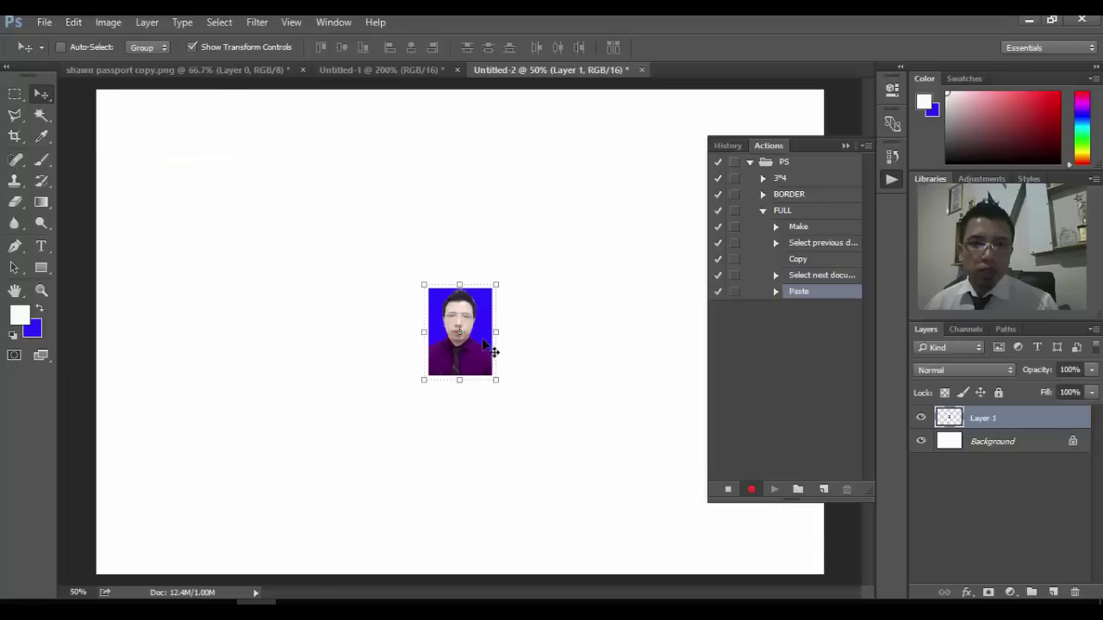
{"action": "left_click_drag", "start_coordinate": [470, 353], "coordinate": [141, 156]}
{"action": "key", "text": "ctrl"}
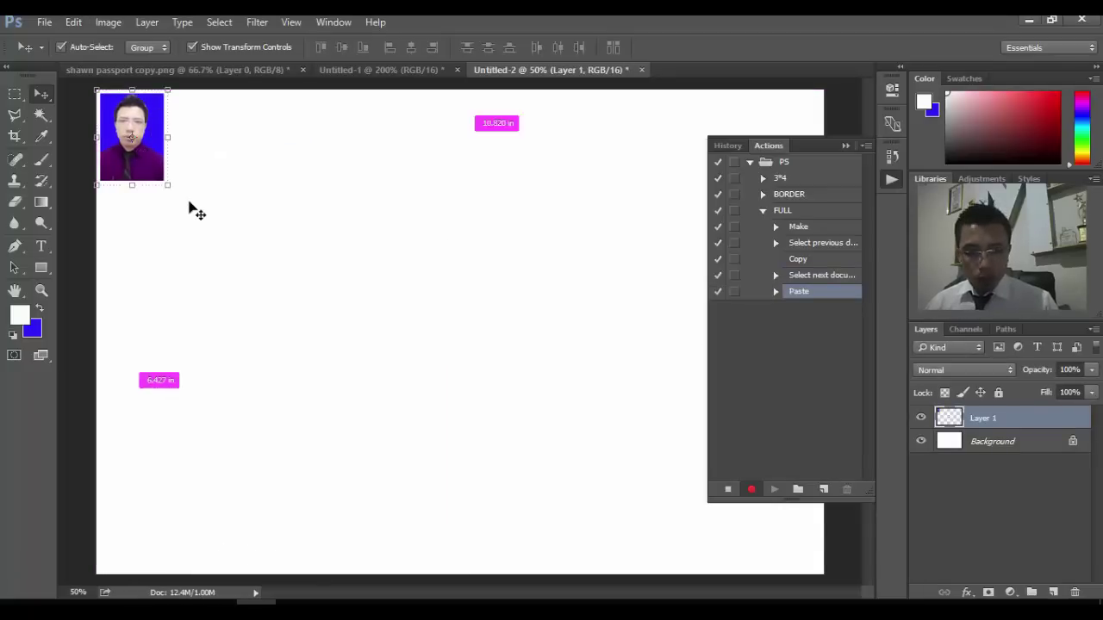
Step: Duplicate the passport photo three times and place the copies edge to edge to its right along the sheet's upper edge
{"action": "key", "text": "ctrl+j"}
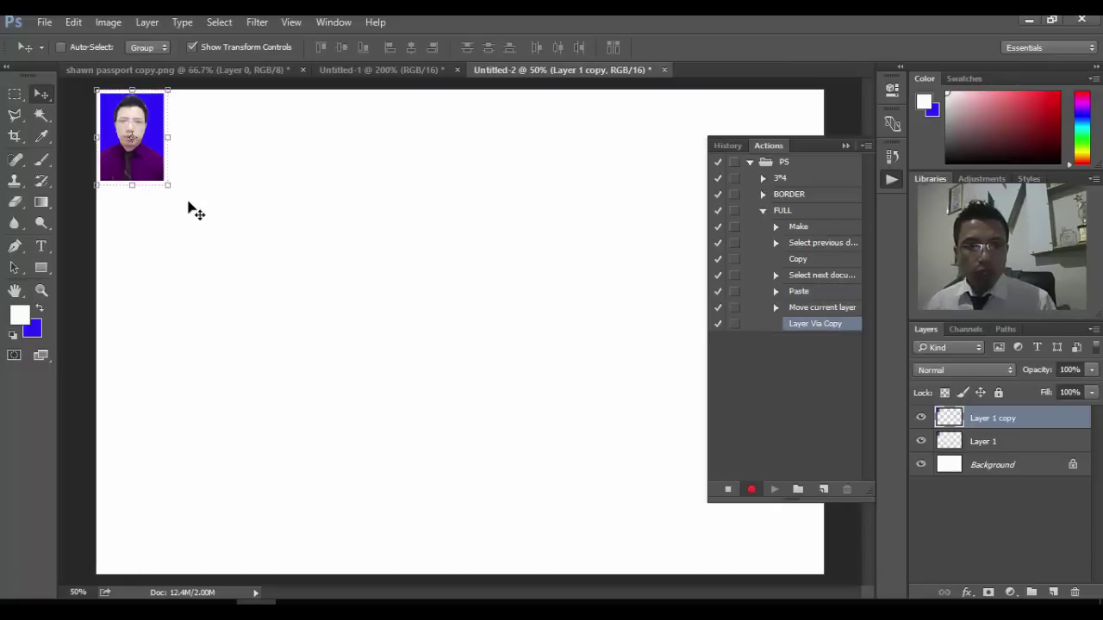
{"action": "left_click_drag", "start_coordinate": [157, 157], "coordinate": [282, 161]}
{"action": "key", "text": "ctrl+j"}
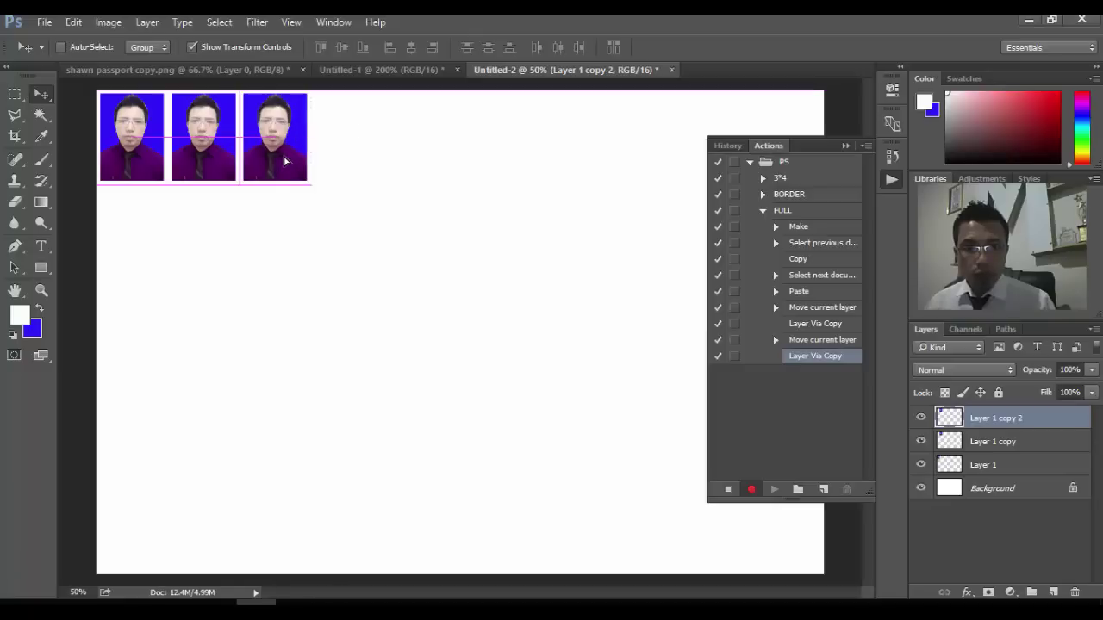
{"action": "left_click_drag", "start_coordinate": [997, 431], "coordinate": [1055, 593]}
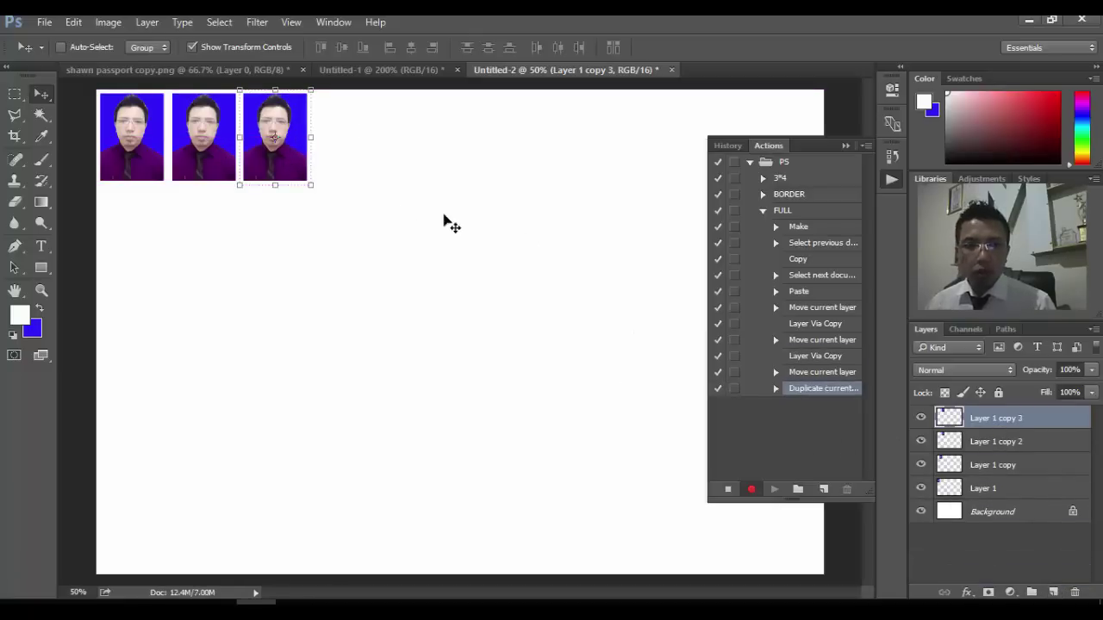
{"action": "left_click_drag", "start_coordinate": [292, 164], "coordinate": [362, 163]}
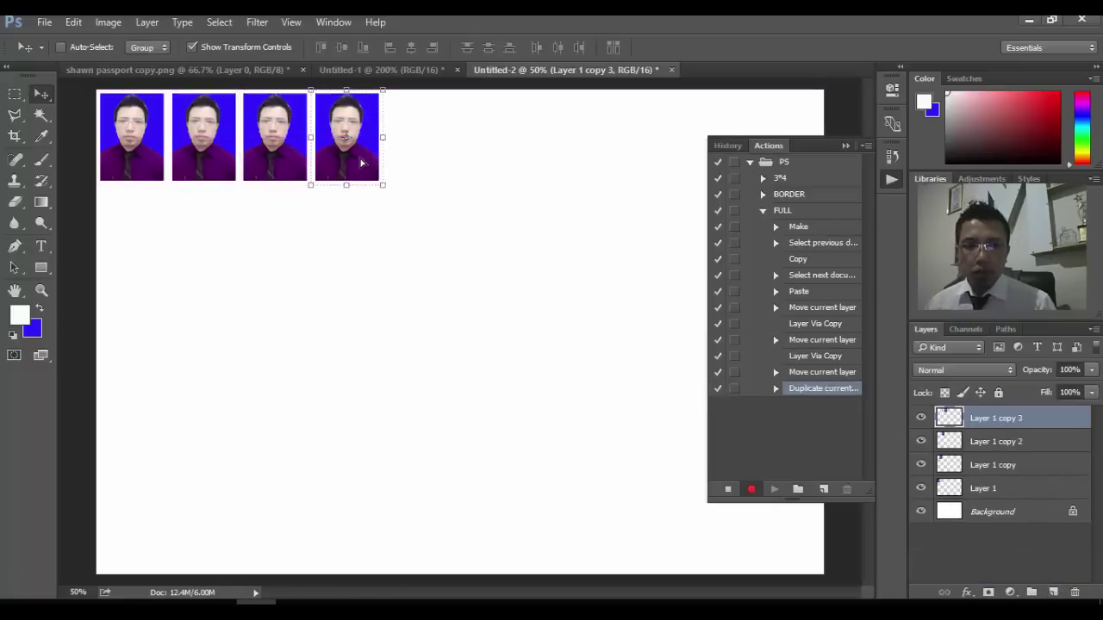
Step: Add two more photo copies to the right end of the row, making six photos side by side
{"action": "key", "text": "ctrl"}
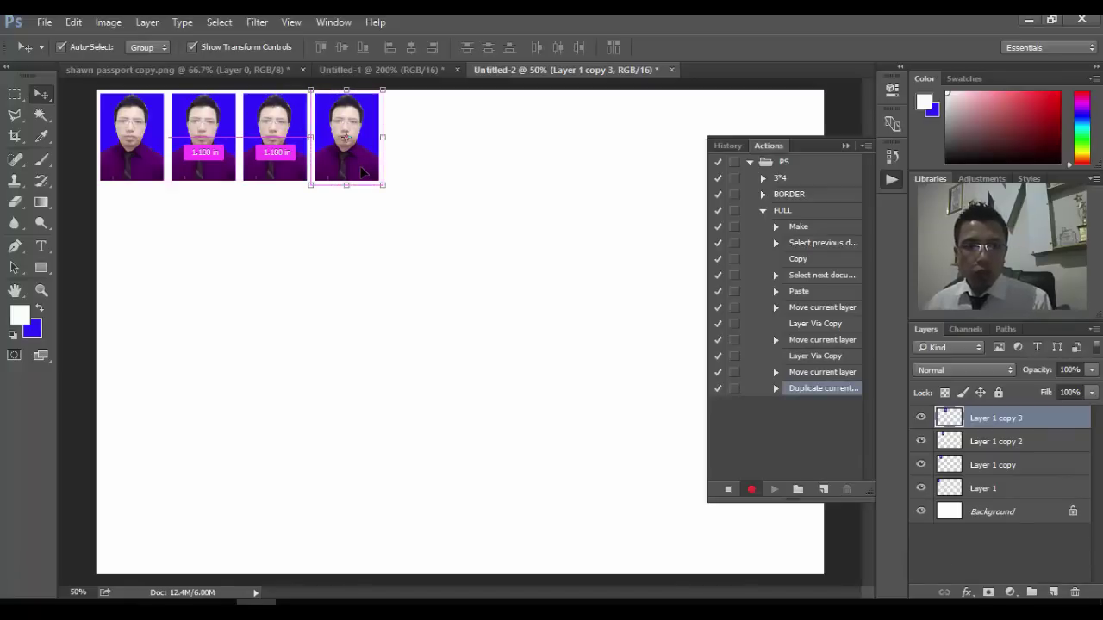
{"action": "key", "text": "ctrl+j"}
{"action": "left_click_drag", "start_coordinate": [360, 172], "coordinate": [434, 166]}
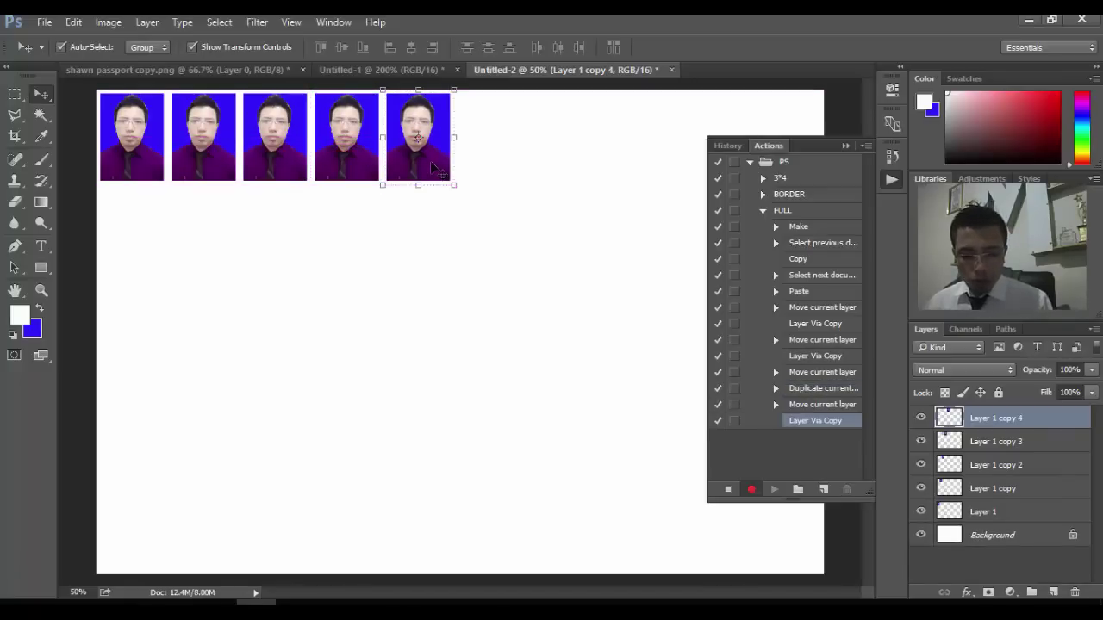
{"action": "key", "text": "ctrl"}
{"action": "key", "text": "ctrl+j"}
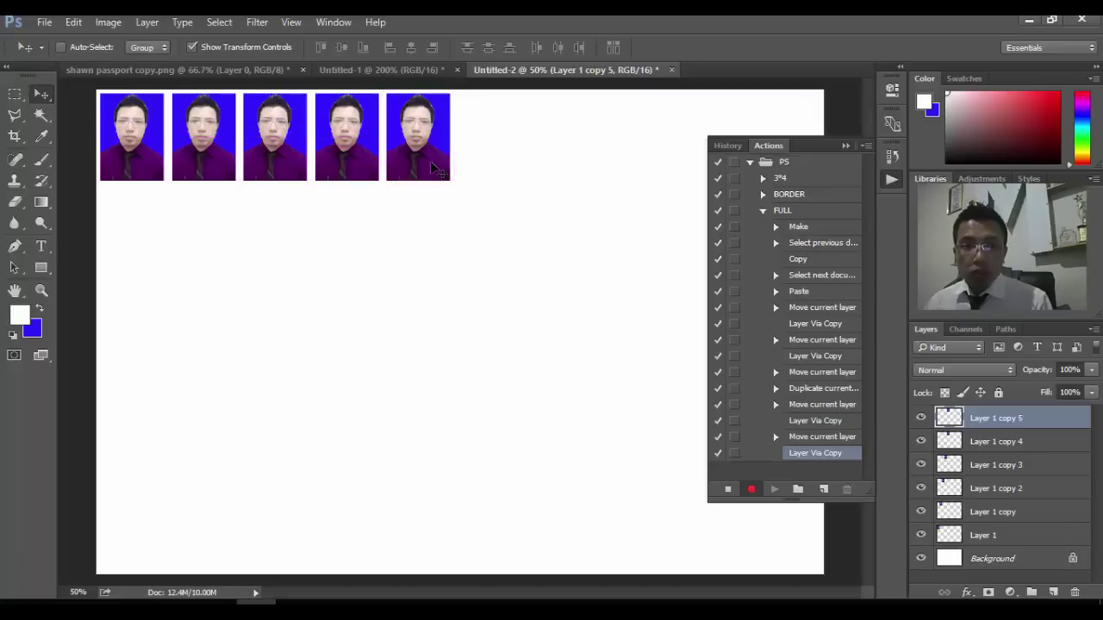
{"action": "left_click_drag", "start_coordinate": [431, 162], "coordinate": [500, 171]}
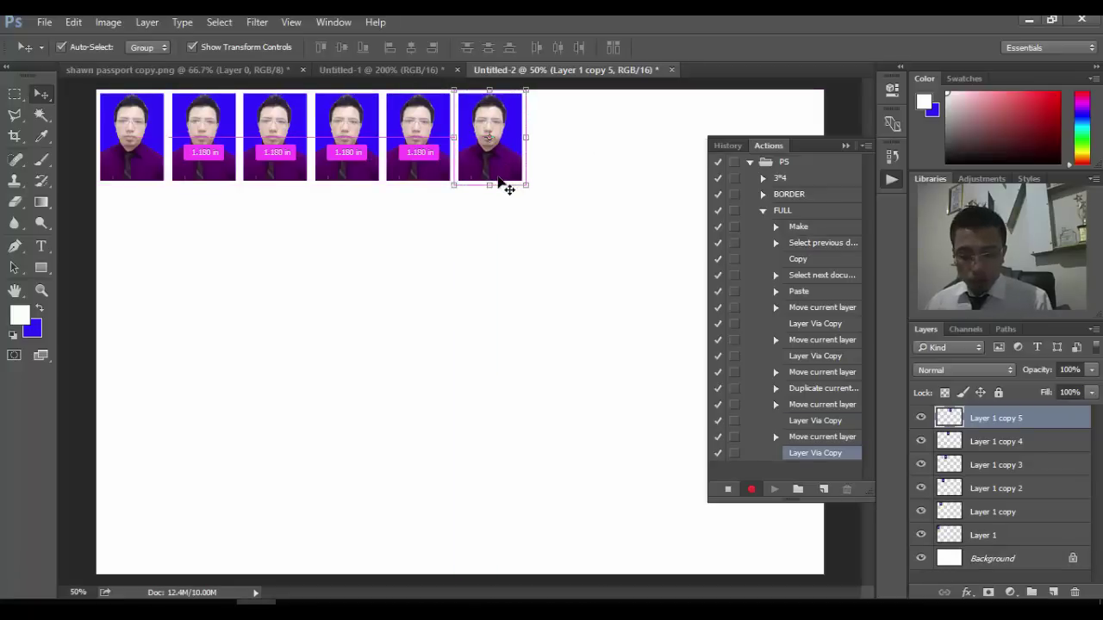
Step: Extend the row with four more photo copies so that ten photos span the sheet's width
{"action": "key", "text": "ctrl+j"}
{"action": "left_click_drag", "start_coordinate": [608, 145], "coordinate": [569, 185]}
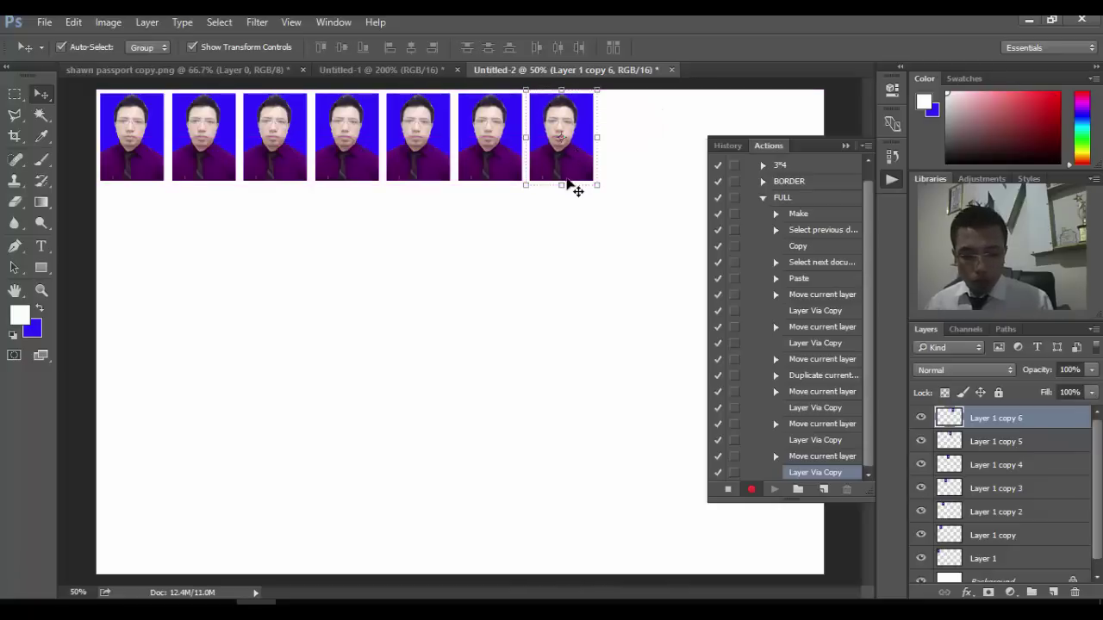
{"action": "key", "text": "ctrl+j"}
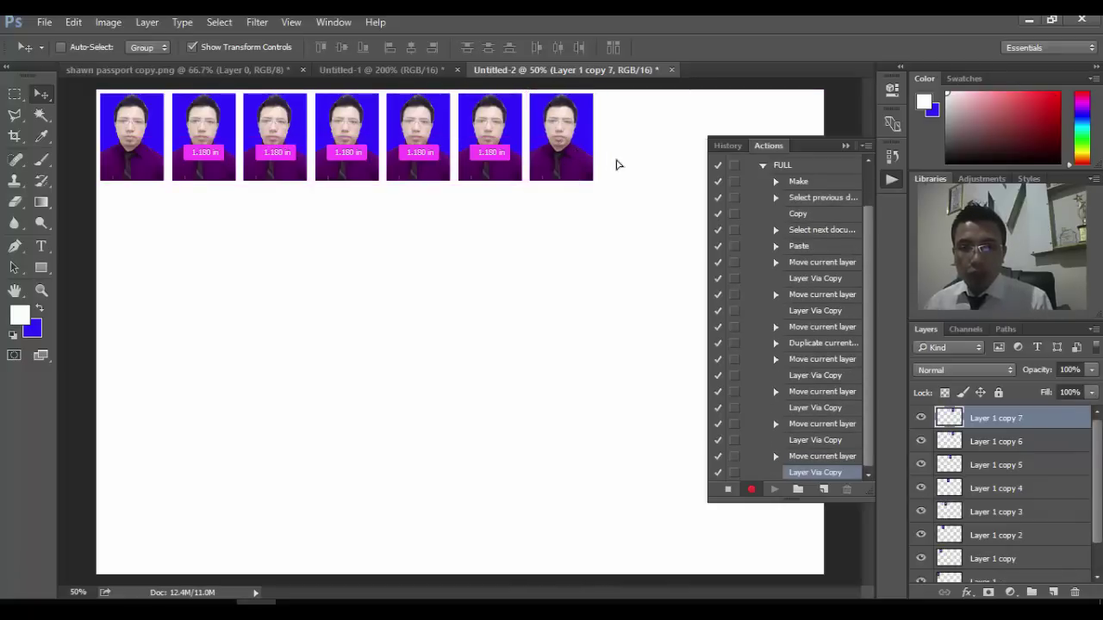
{"action": "left_click_drag", "start_coordinate": [563, 165], "coordinate": [692, 168]}
{"action": "key", "text": "ctrl+j"}
{"action": "key", "text": "ctrl+j"}
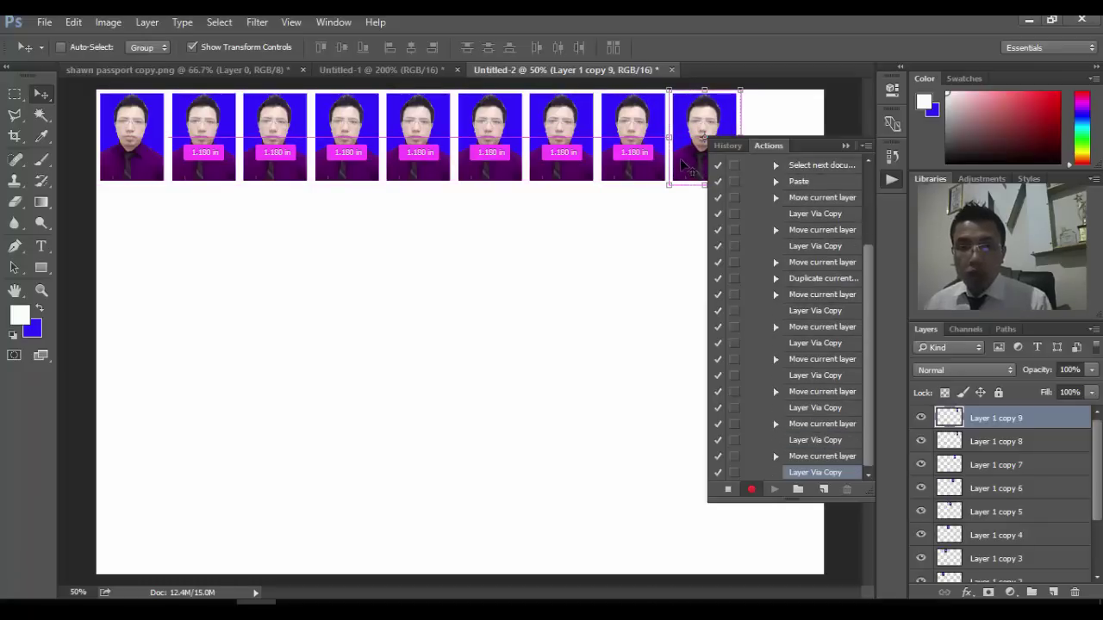
{"action": "left_click_drag", "start_coordinate": [697, 124], "coordinate": [755, 123]}
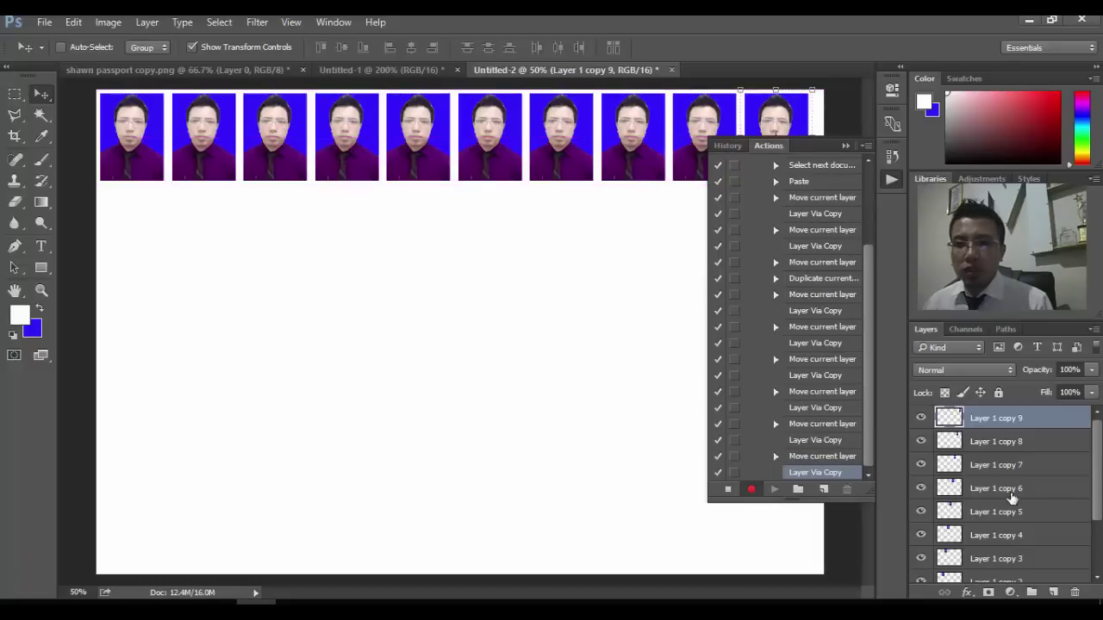
Step: Select all ten photo layers, from the newest copy down to Layer 1, and merge them into one layer
{"action": "left_click_drag", "start_coordinate": [1099, 477], "coordinate": [1099, 520]}
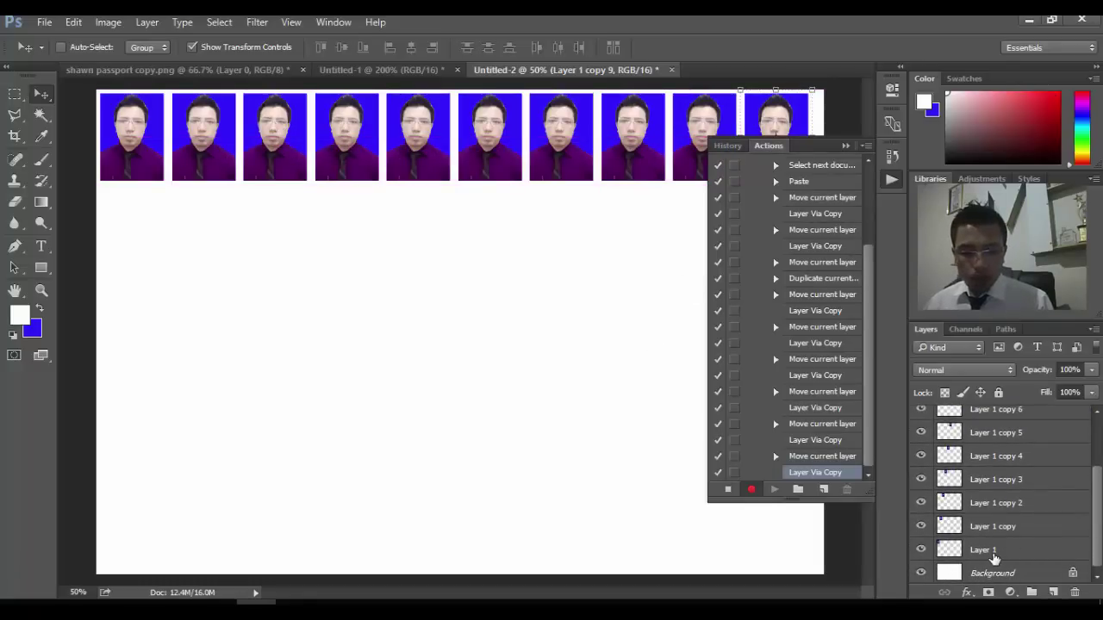
{"action": "left_click", "coordinate": [993, 551], "text": "shift"}
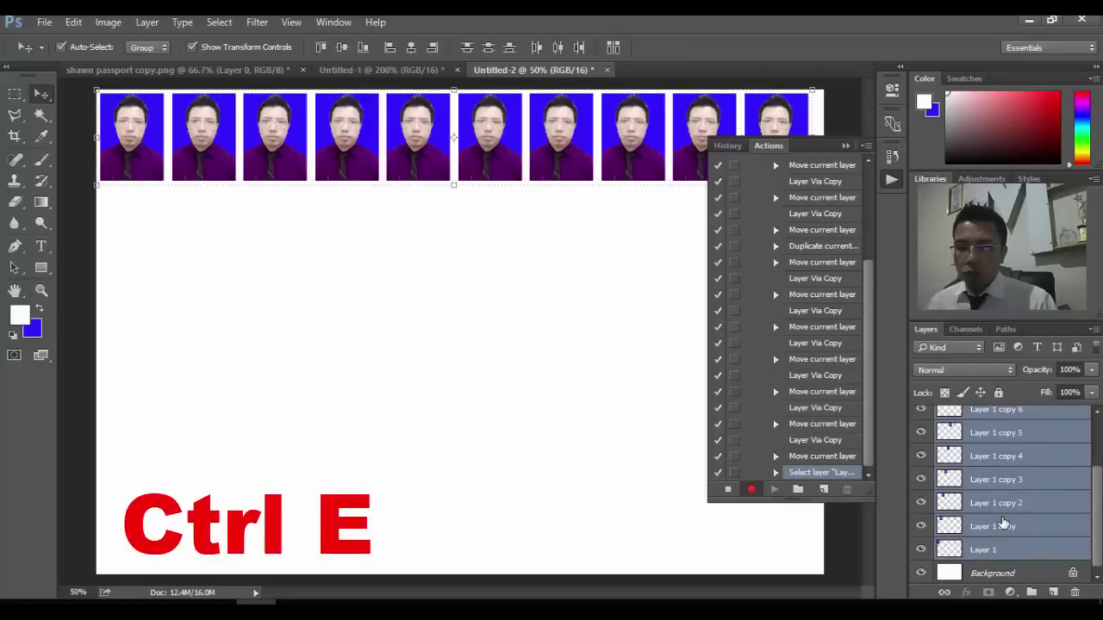
{"action": "key", "text": "ctrl+e"}
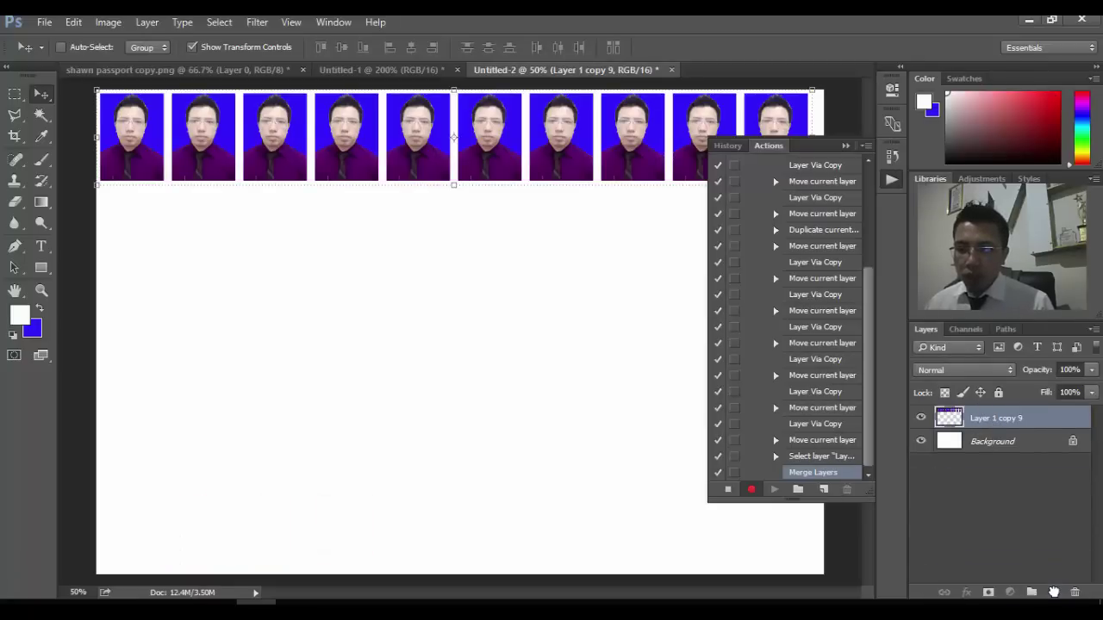
Step: Duplicate the merged photo row four times, placing each copy directly below the previous one to form five rows
{"action": "left_click_drag", "start_coordinate": [1052, 593], "coordinate": [1053, 593]}
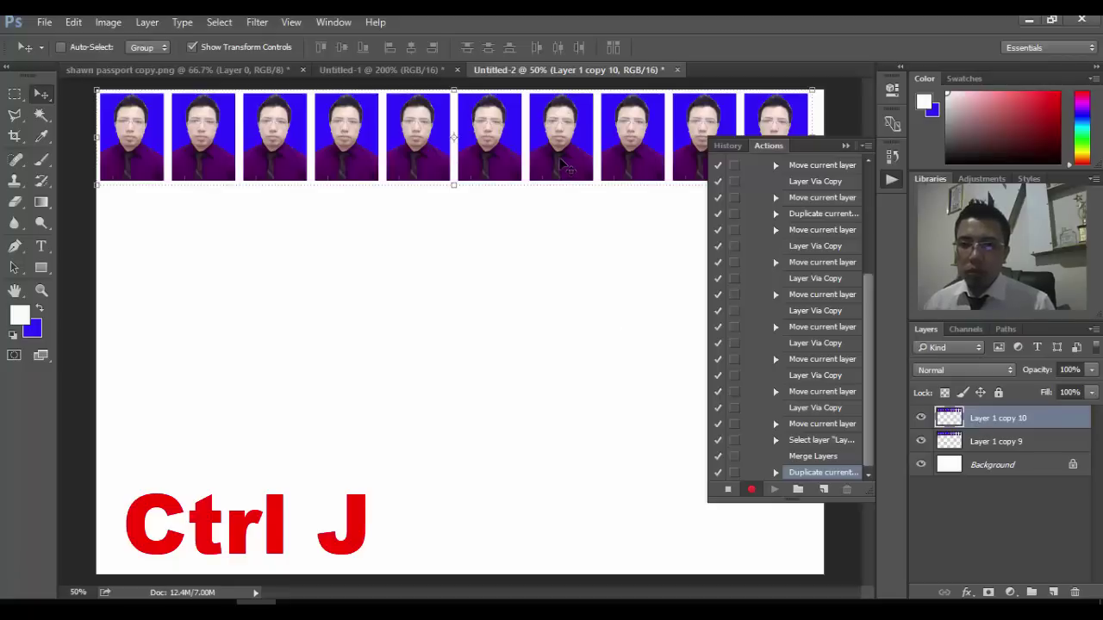
{"action": "left_click_drag", "start_coordinate": [562, 164], "coordinate": [562, 257]}
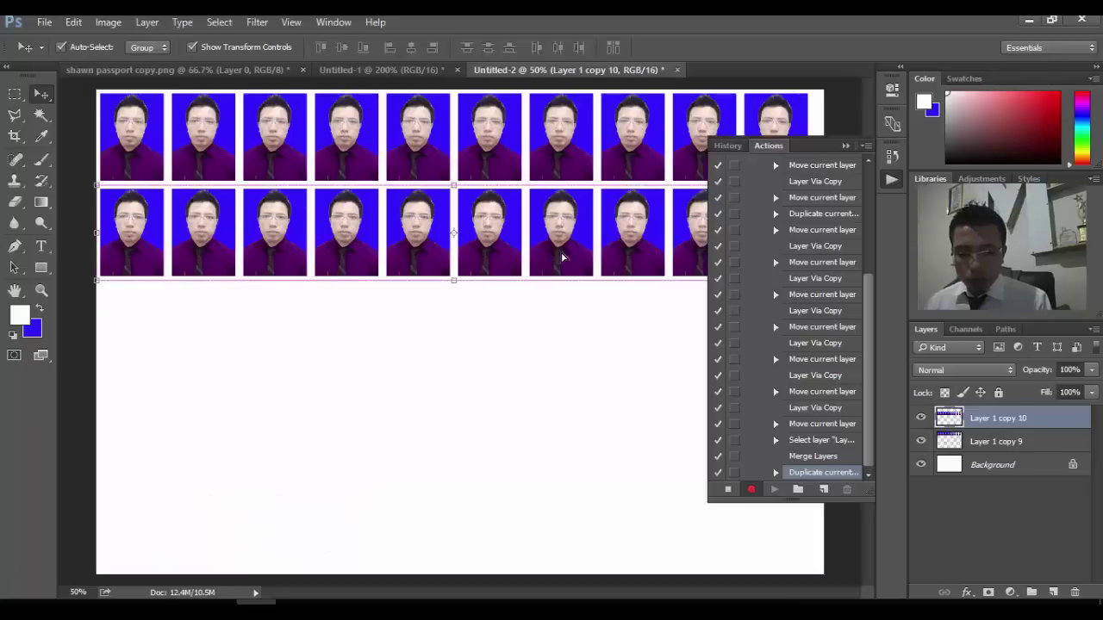
{"action": "key", "text": "ctrl+j"}
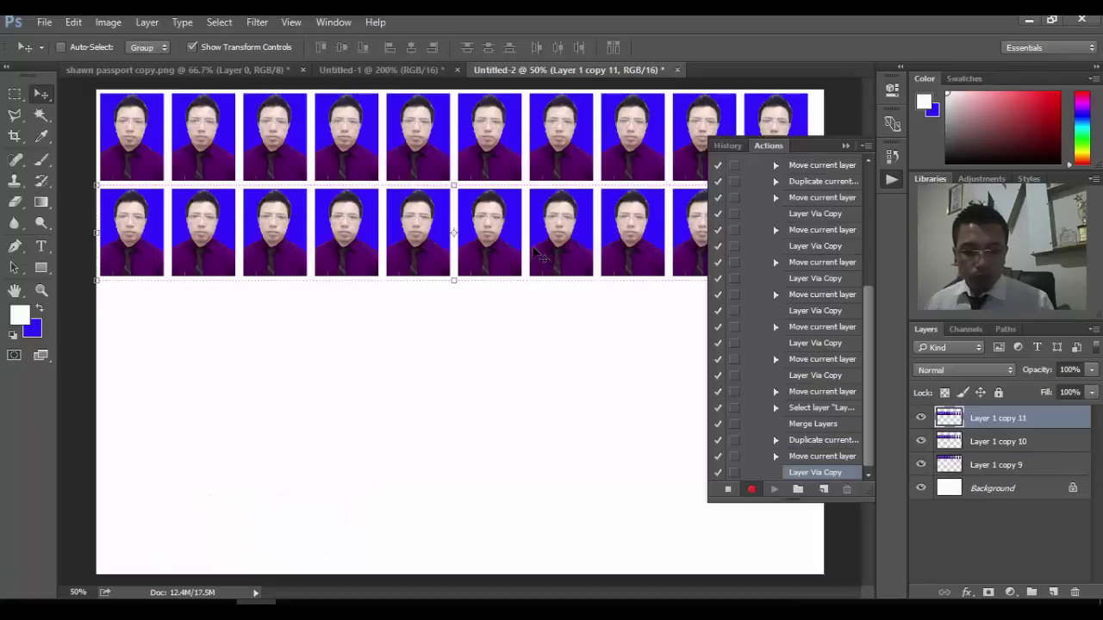
{"action": "left_click_drag", "start_coordinate": [535, 252], "coordinate": [535, 349]}
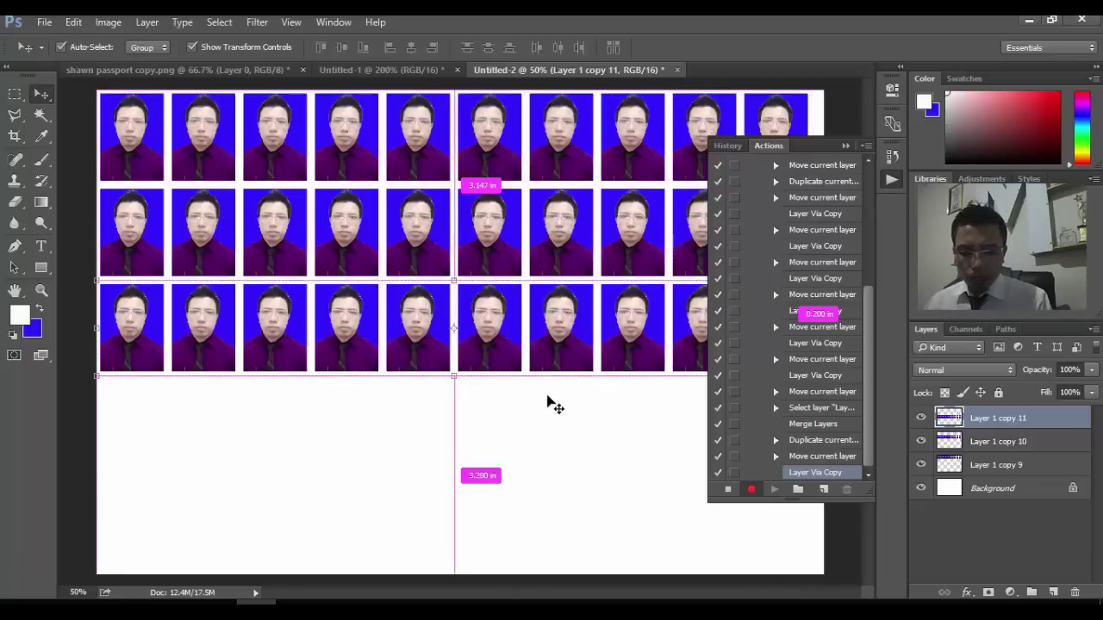
{"action": "key", "text": "ctrl+j"}
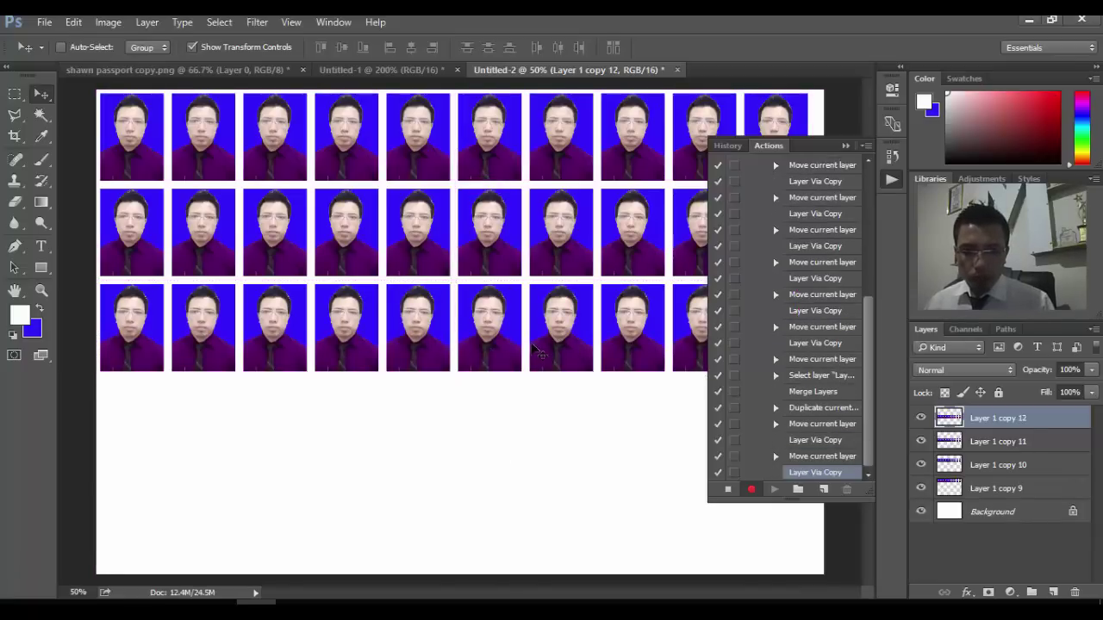
{"action": "left_click_drag", "start_coordinate": [536, 352], "coordinate": [528, 441]}
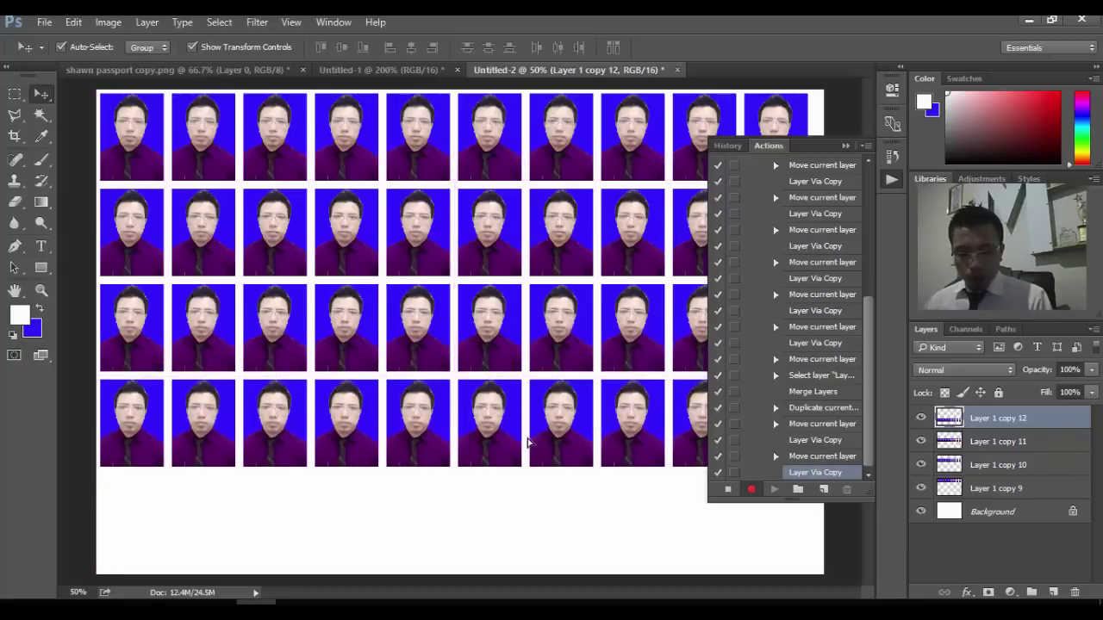
{"action": "key", "text": "ctrl+j"}
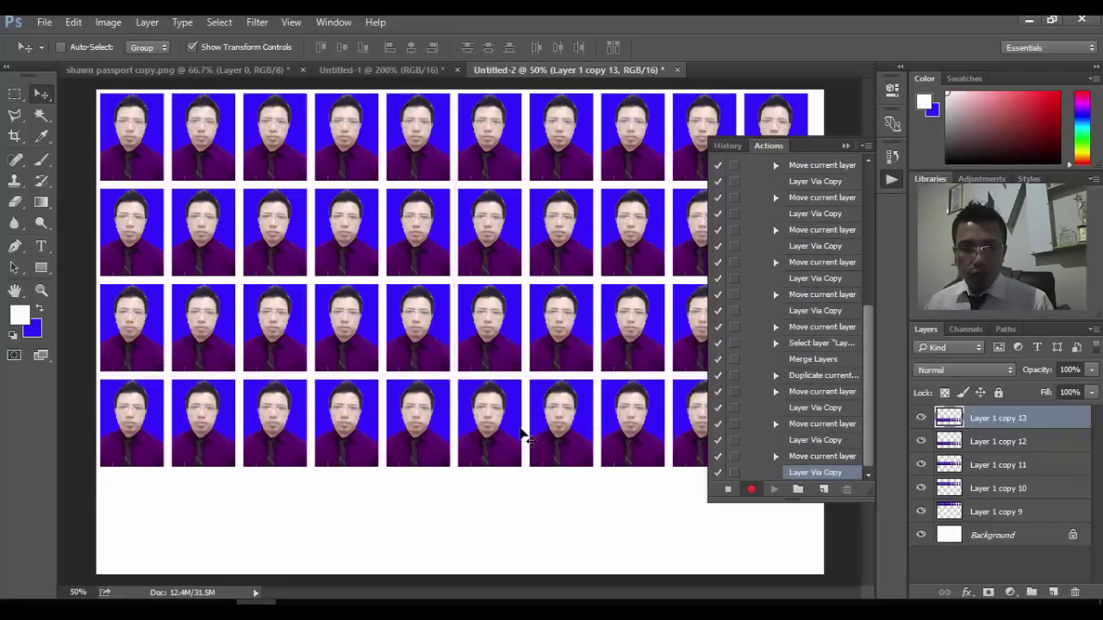
{"action": "left_click_drag", "start_coordinate": [521, 437], "coordinate": [526, 527]}
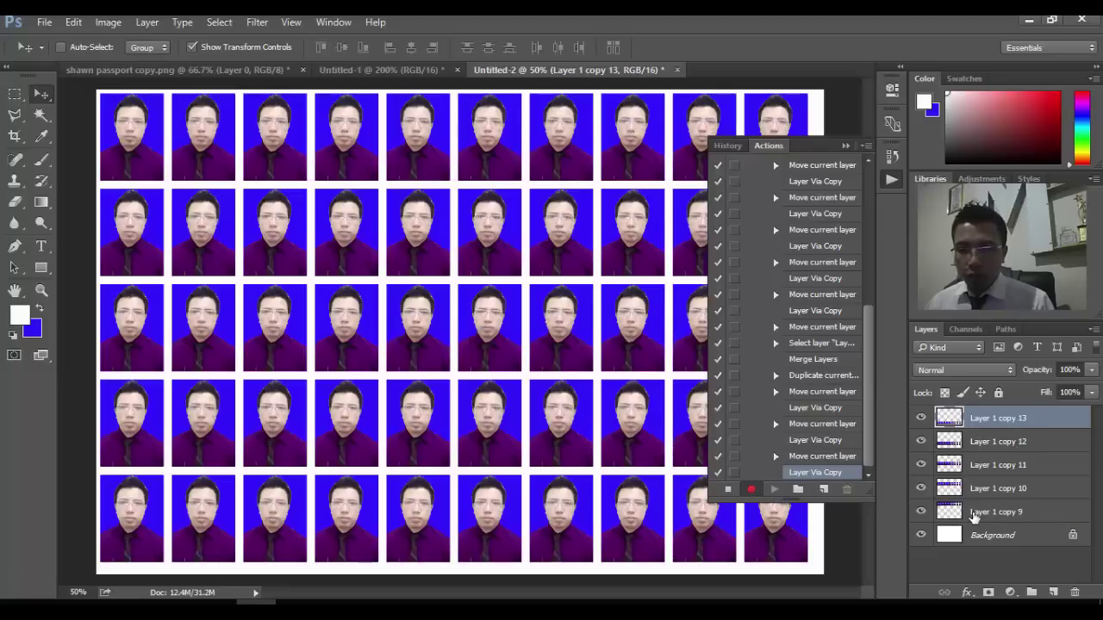
Step: Merge the five row layers into one and nudge the photo grid right and down to center it on the sheet
{"action": "left_click", "coordinate": [992, 514], "text": "shift"}
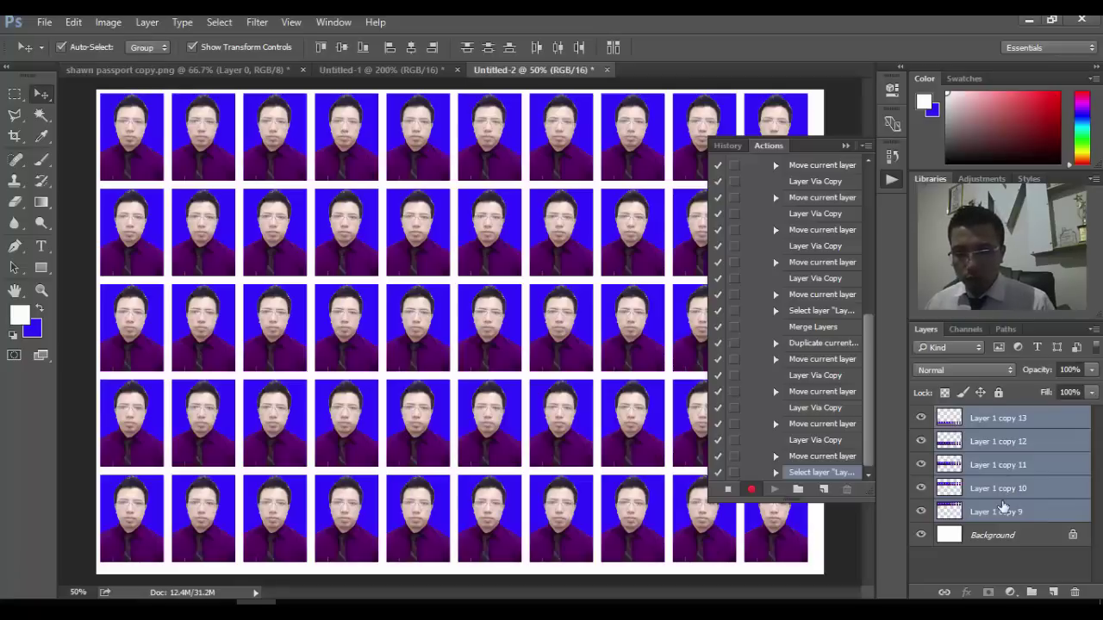
{"action": "key", "text": "ctrl+e"}
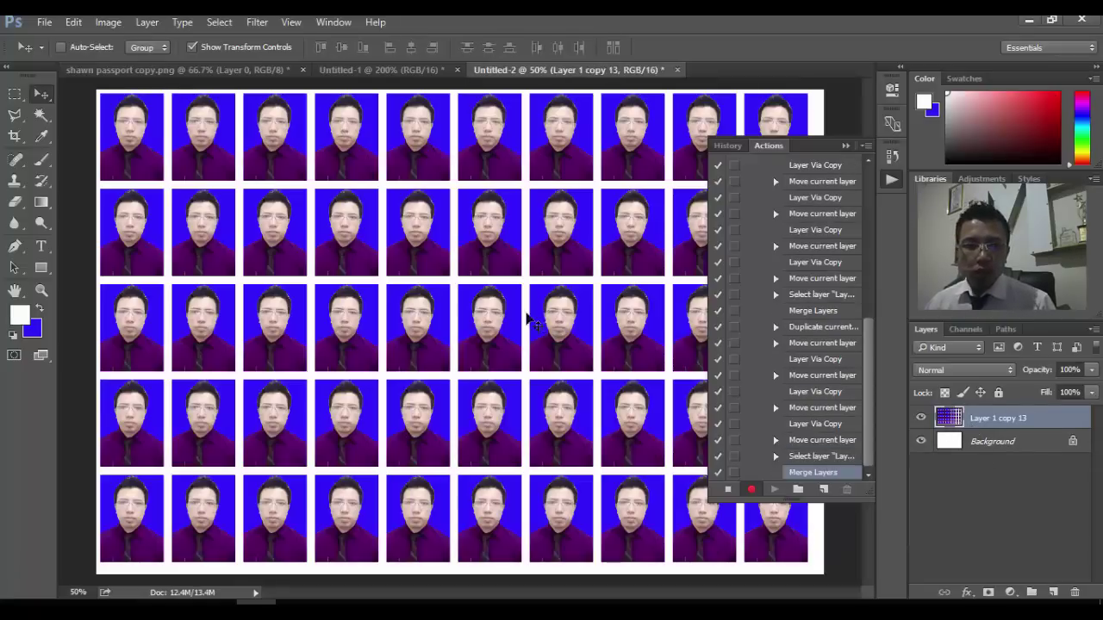
{"action": "key", "text": "shift+Right"}
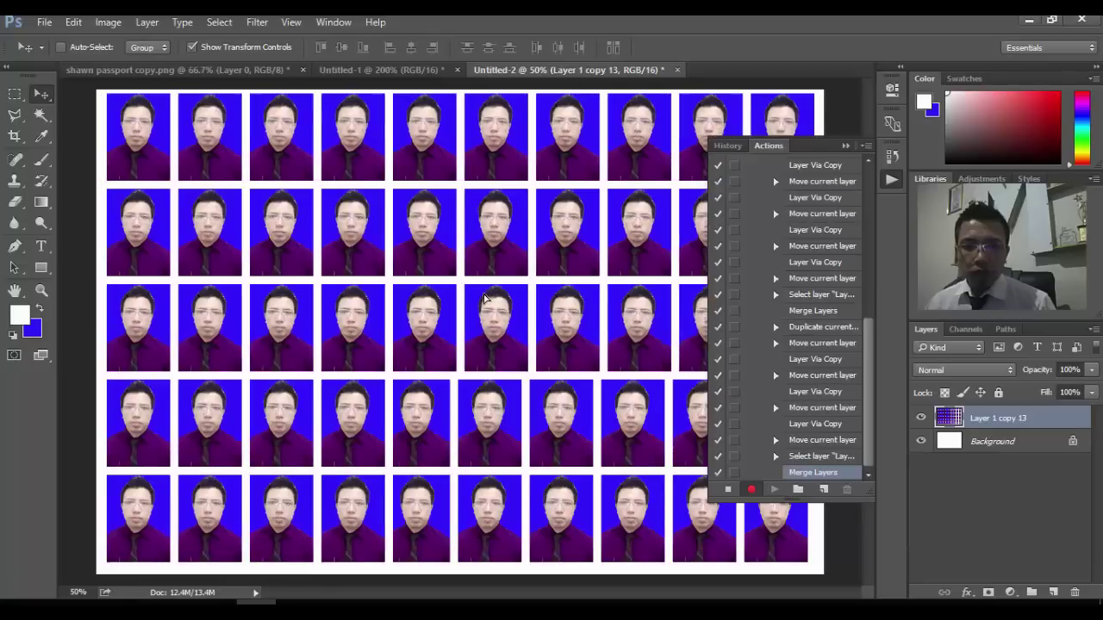
{"action": "key", "text": "shift+Down"}
{"action": "key", "text": "shift+Down"}
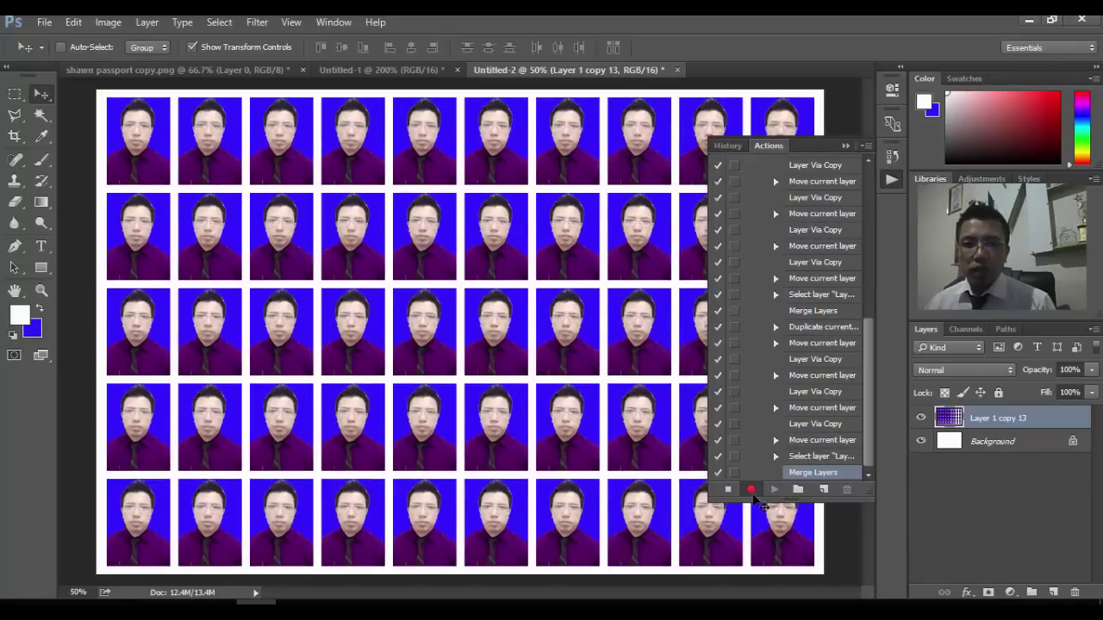
Step: Stop recording the FULL action and collapse its list of recorded commands
{"action": "left_click", "coordinate": [728, 490]}
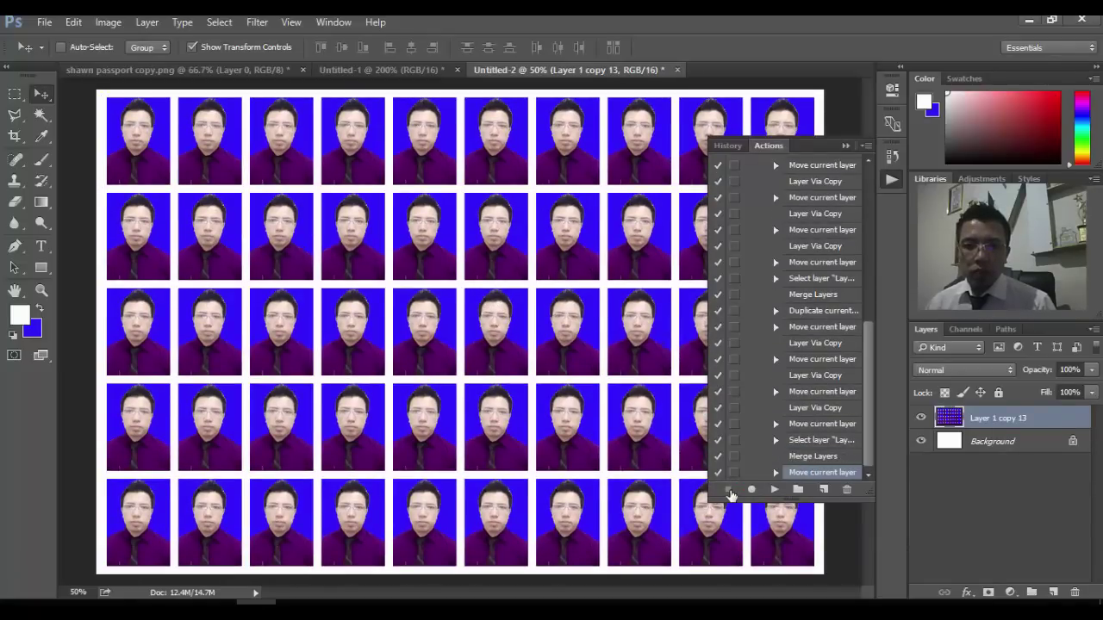
{"action": "scroll", "coordinate": [810, 341], "scroll_direction": "up", "scroll_amount": 10}
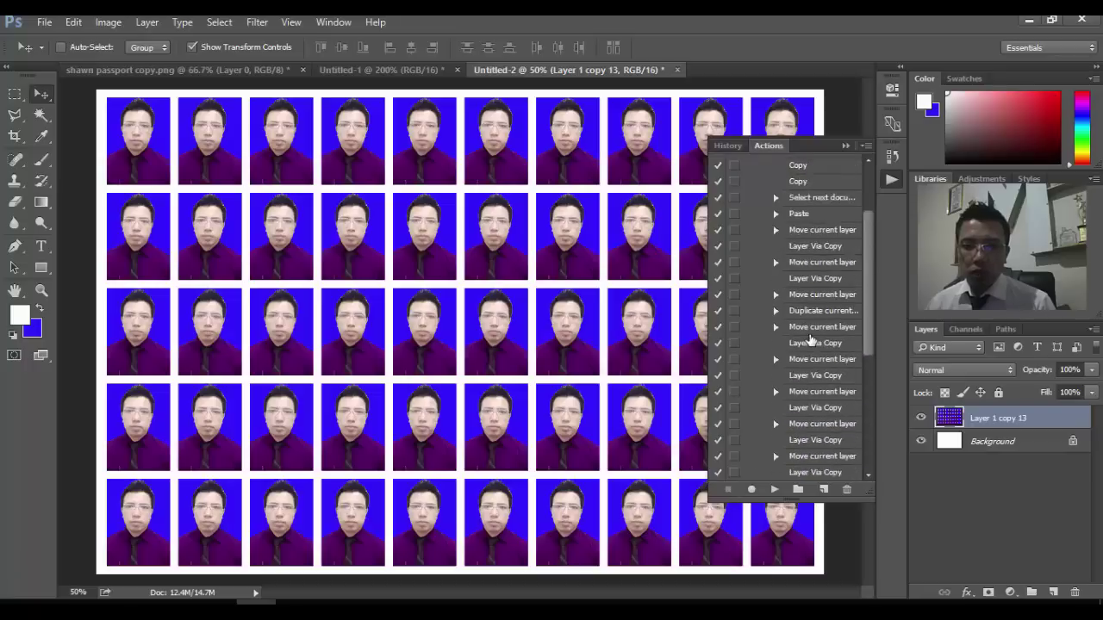
{"action": "left_click", "coordinate": [763, 210]}
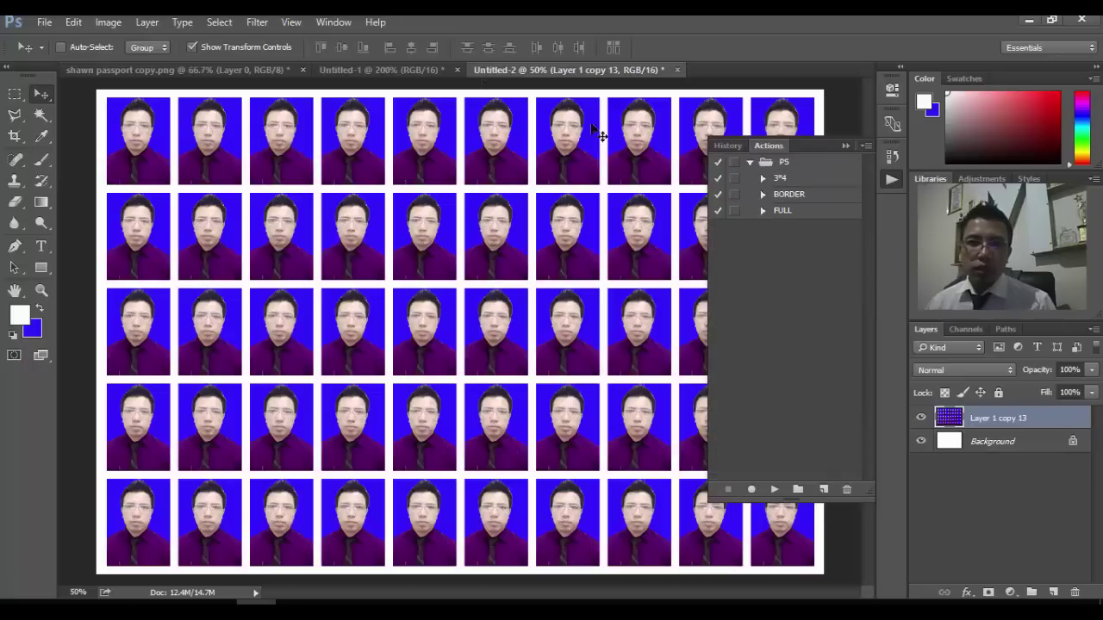
Step: Close Untitled-2, Untitled-1 and shawn passport copy.png without saving changes
{"action": "left_click", "coordinate": [677, 69]}
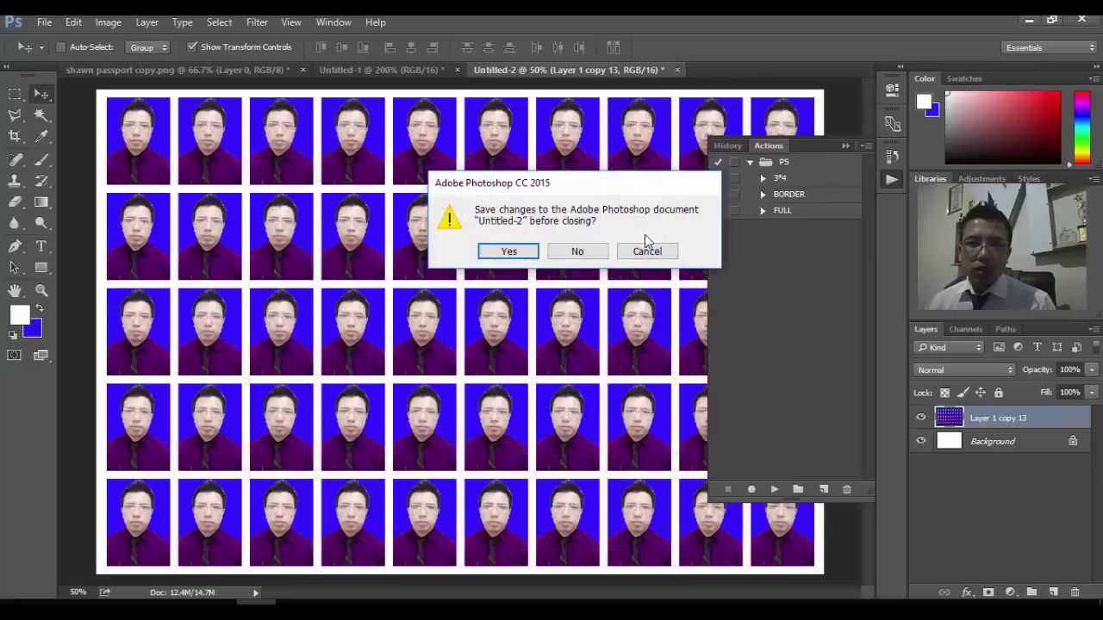
{"action": "left_click", "coordinate": [579, 250]}
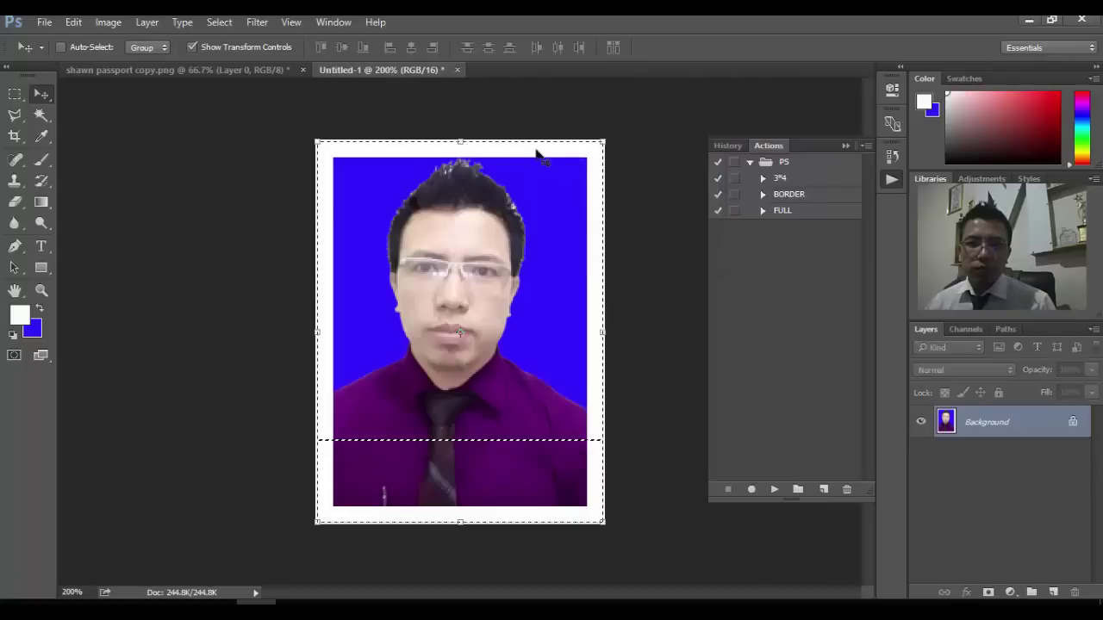
{"action": "left_click", "coordinate": [458, 69]}
{"action": "left_click", "coordinate": [587, 255]}
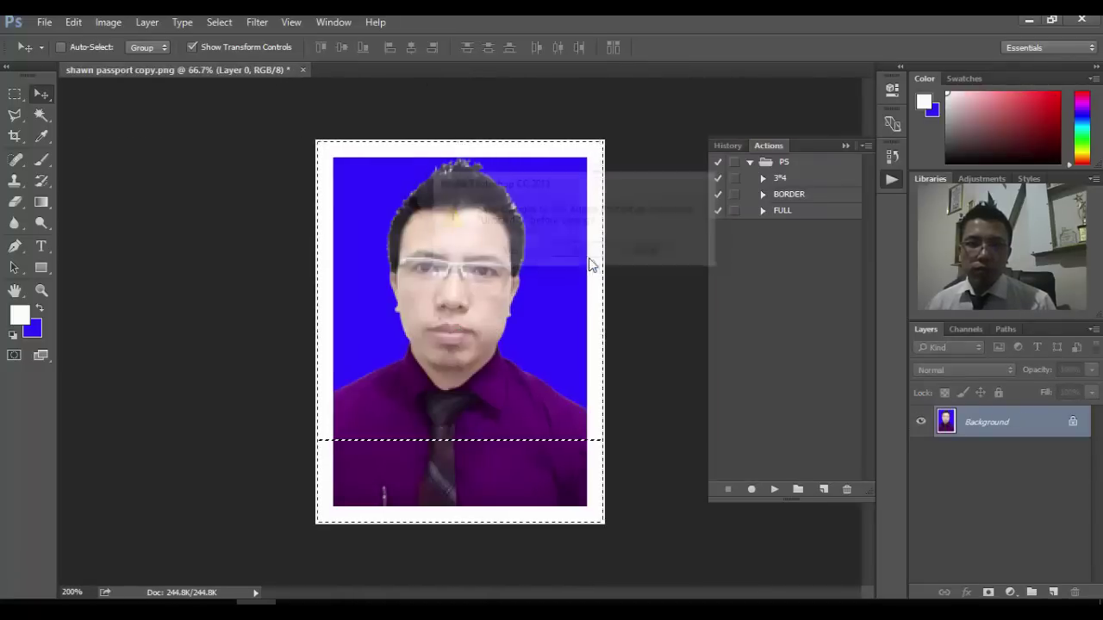
{"action": "left_click", "coordinate": [303, 69]}
{"action": "left_click", "coordinate": [585, 257]}
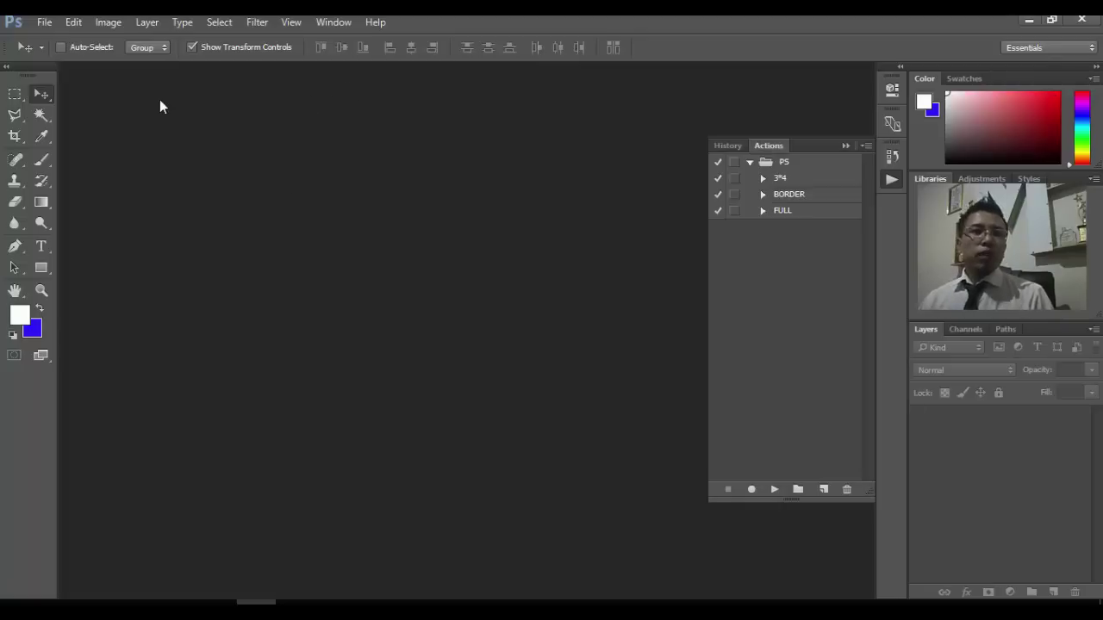
Step: Open the blue-background passport photo, shawn passport copy.png, from the photoshop project folder
{"action": "left_click", "coordinate": [46, 24]}
{"action": "left_click", "coordinate": [63, 57]}
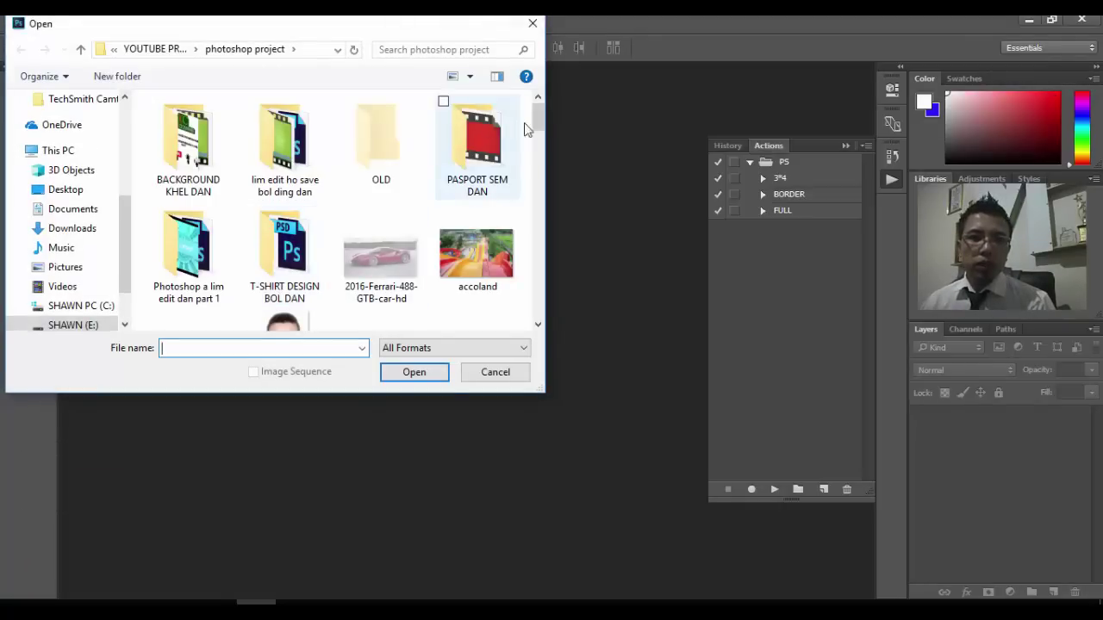
{"action": "left_click_drag", "start_coordinate": [534, 121], "coordinate": [527, 325]}
{"action": "left_click", "coordinate": [362, 201]}
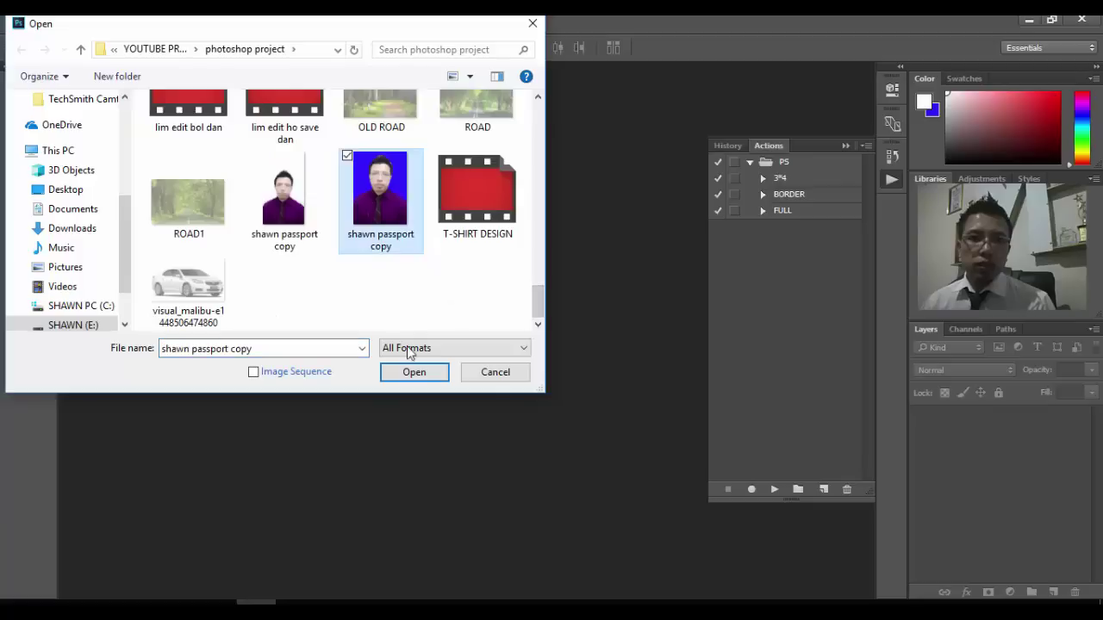
{"action": "left_click", "coordinate": [411, 373]}
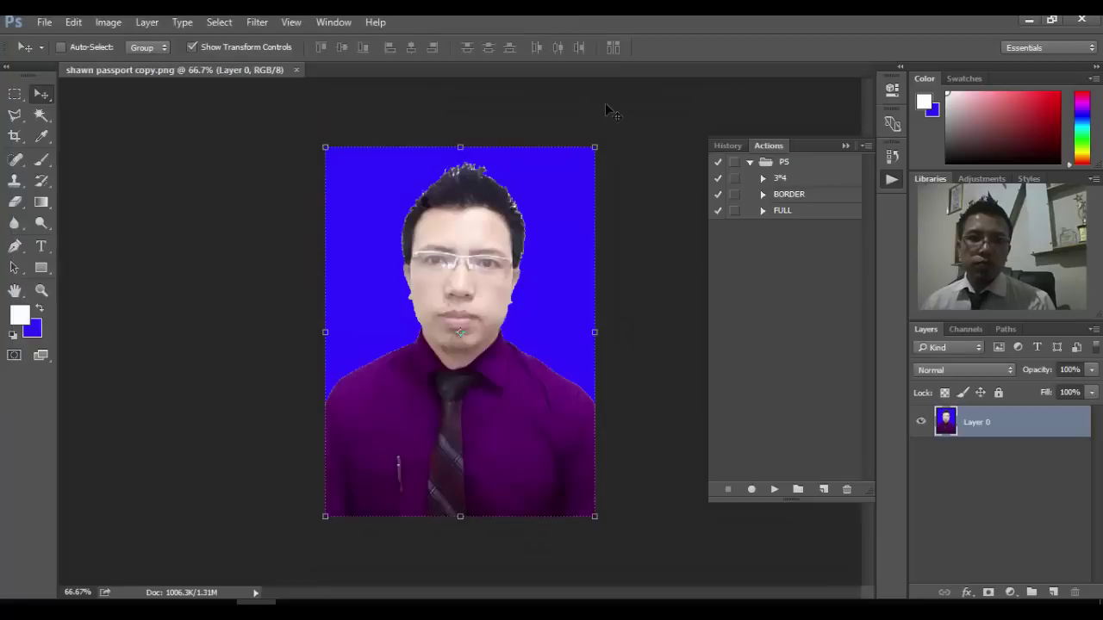
Step: Play the 3*4 action, stopping it at the unavailable Transform command, and copy the passport photo into the new blank document
{"action": "left_click", "coordinate": [778, 178]}
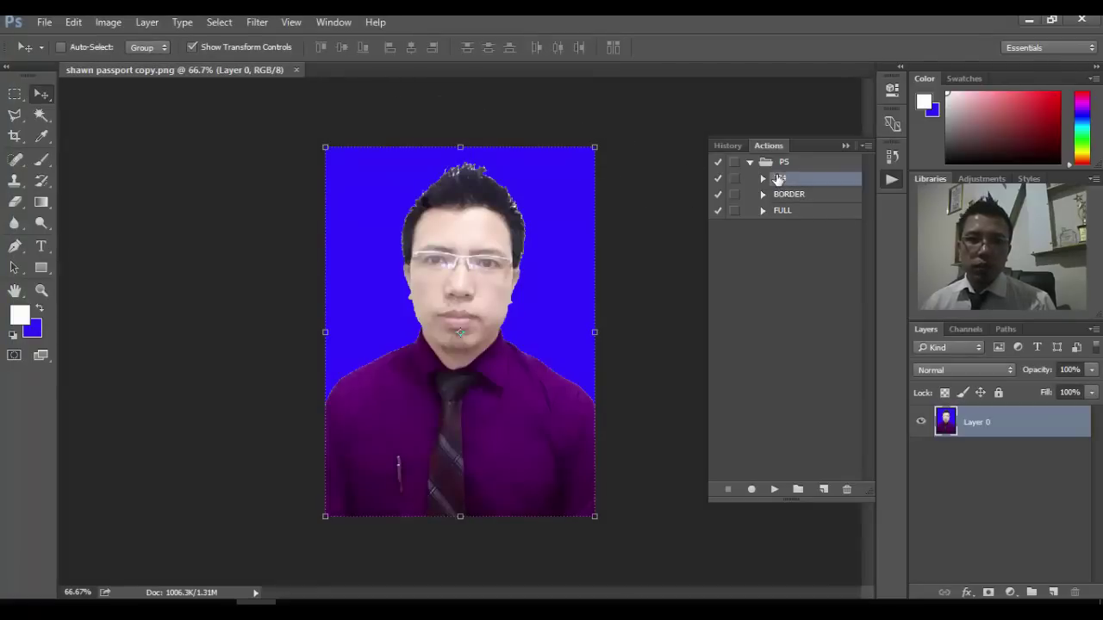
{"action": "left_click", "coordinate": [774, 490]}
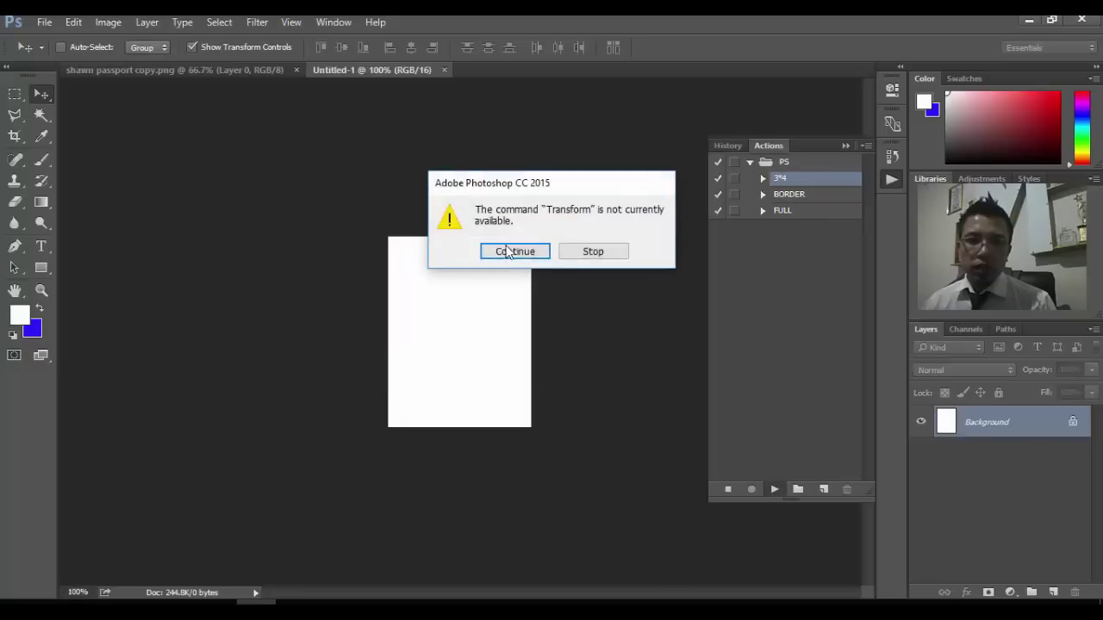
{"action": "left_click", "coordinate": [587, 251]}
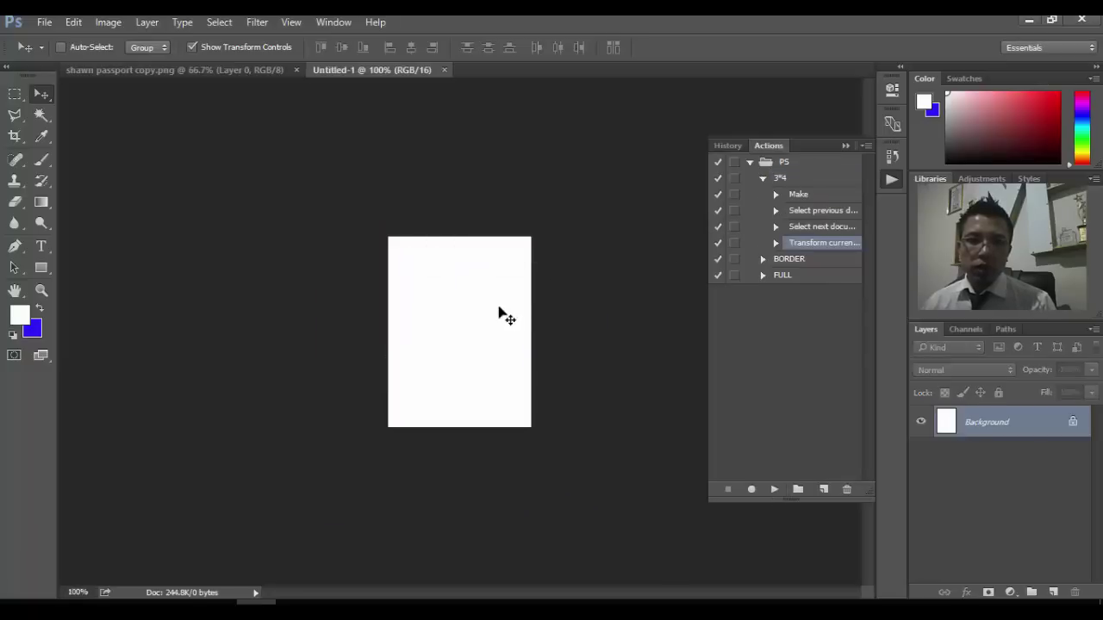
{"action": "left_click", "coordinate": [263, 72]}
{"action": "left_click_drag", "start_coordinate": [415, 386], "coordinate": [407, 310]}
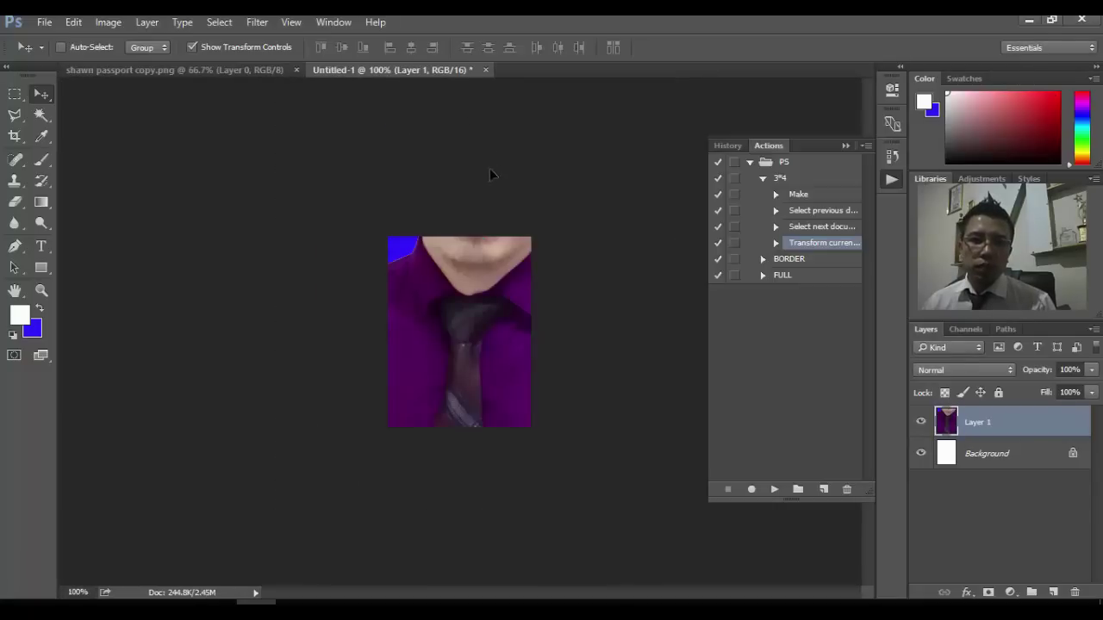
Step: Scale the pasted photo to about 36% and nudge it left and up so it fills the Untitled-1 canvas
{"action": "key", "text": "ctrl+t"}
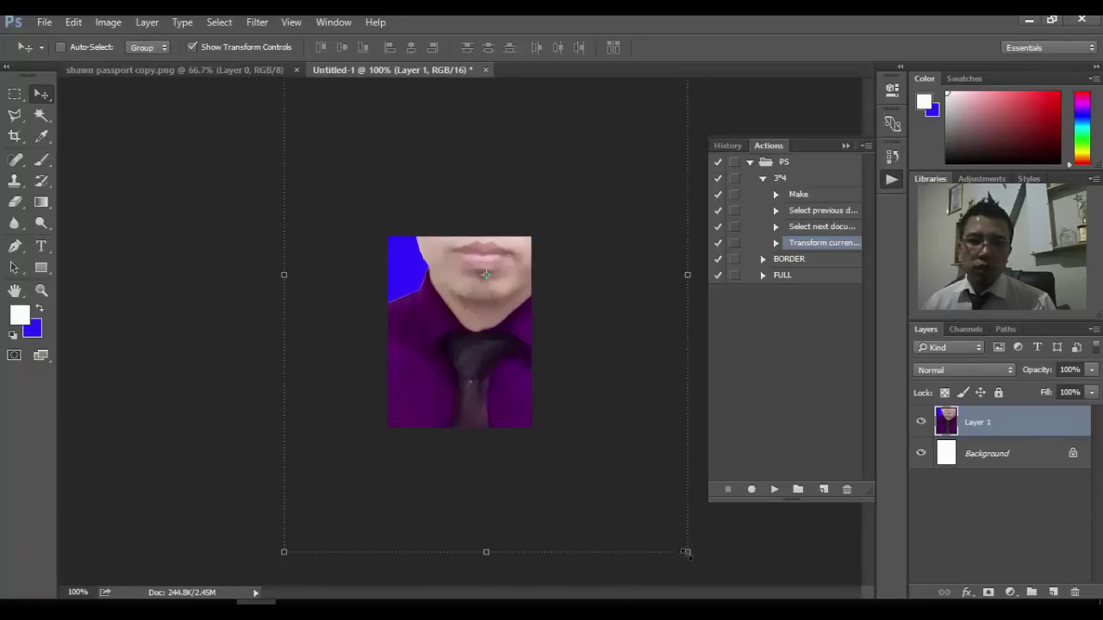
{"action": "left_click_drag", "start_coordinate": [688, 552], "coordinate": [446, 365]}
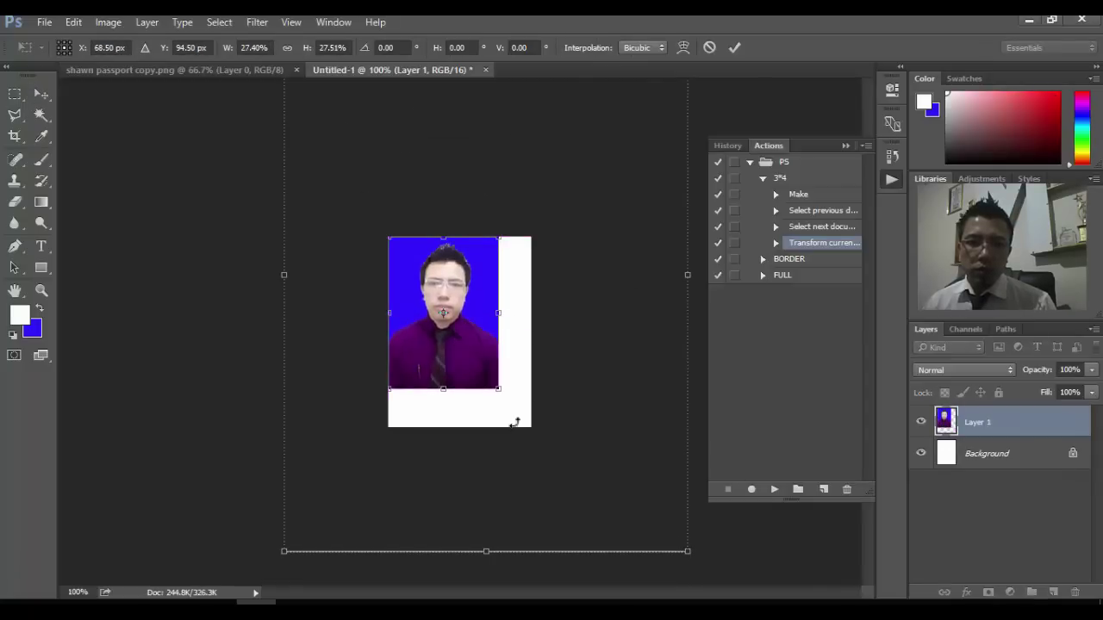
{"action": "left_click_drag", "start_coordinate": [498, 388], "coordinate": [541, 428]}
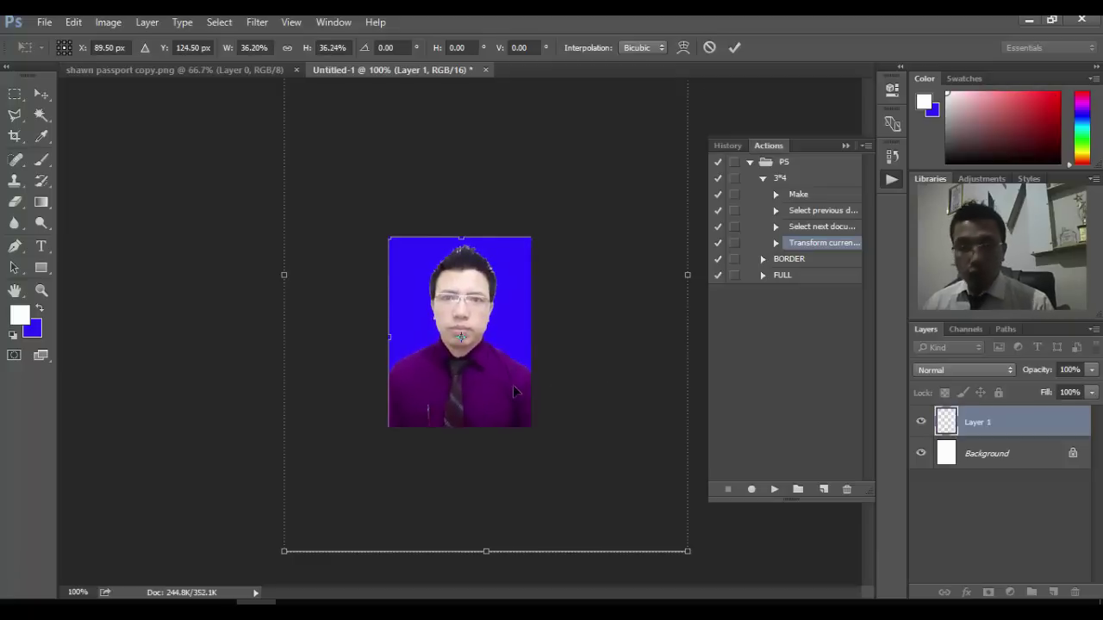
{"action": "key", "text": "Left"}
{"action": "key", "text": "Left"}
{"action": "key", "text": "Up"}
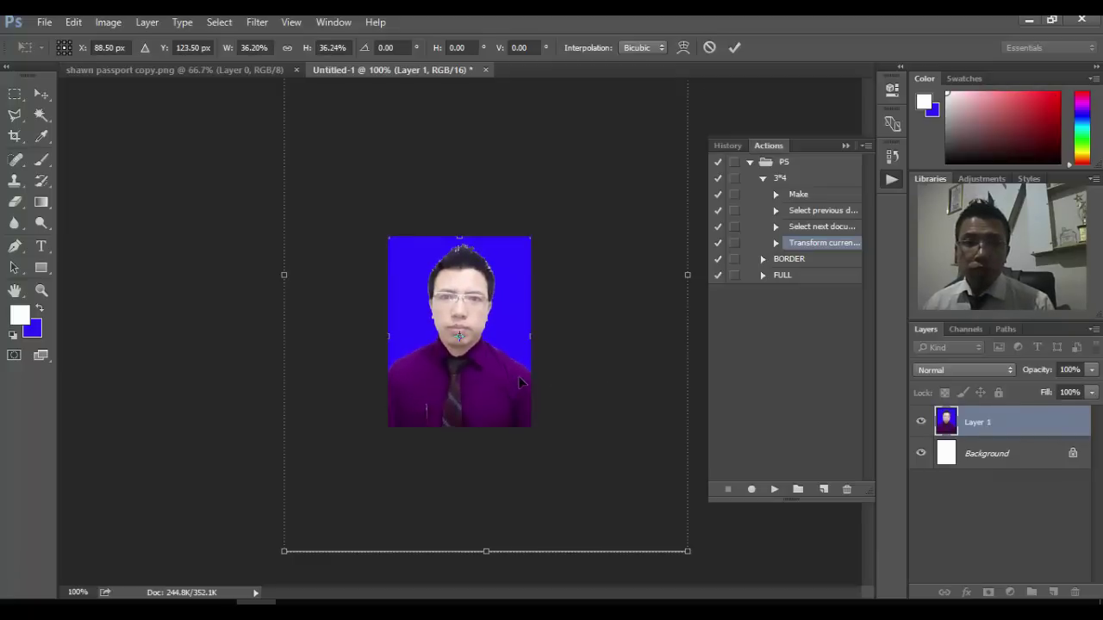
{"action": "left_click", "coordinate": [735, 47]}
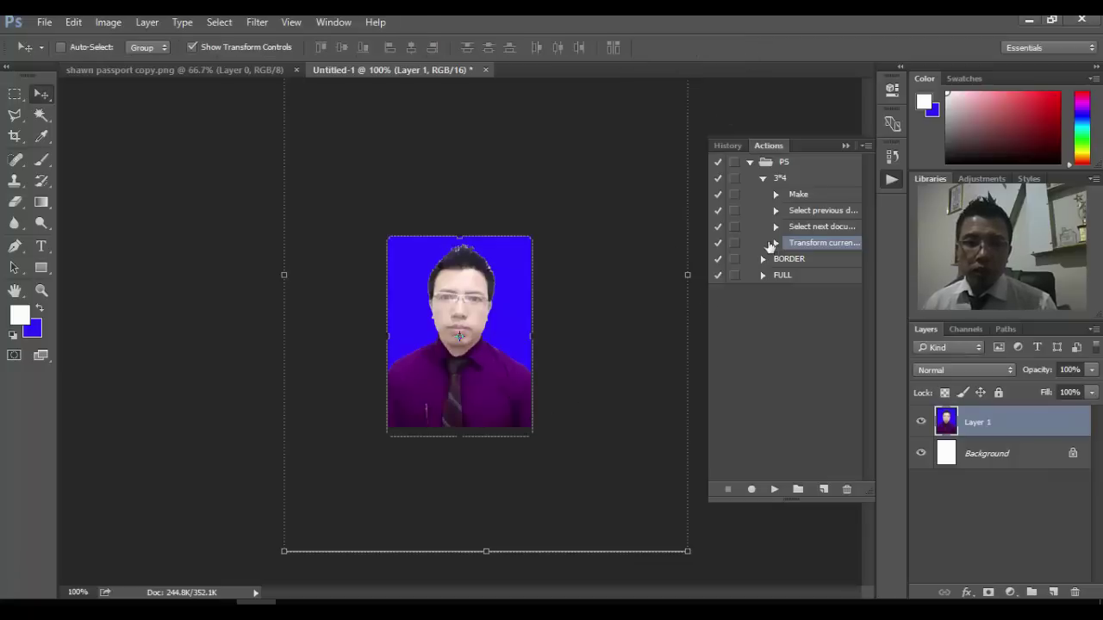
Step: Collapse the 3*4 action's command list and play the BORDER action on the resized photo
{"action": "left_click", "coordinate": [763, 178]}
{"action": "left_click", "coordinate": [784, 193]}
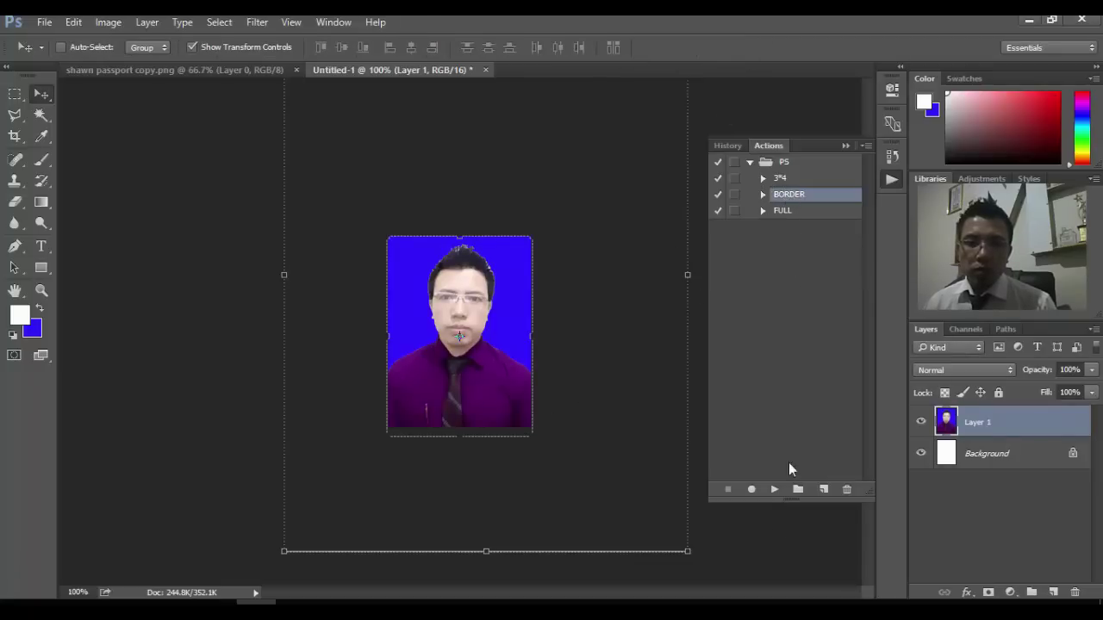
{"action": "left_click", "coordinate": [774, 490]}
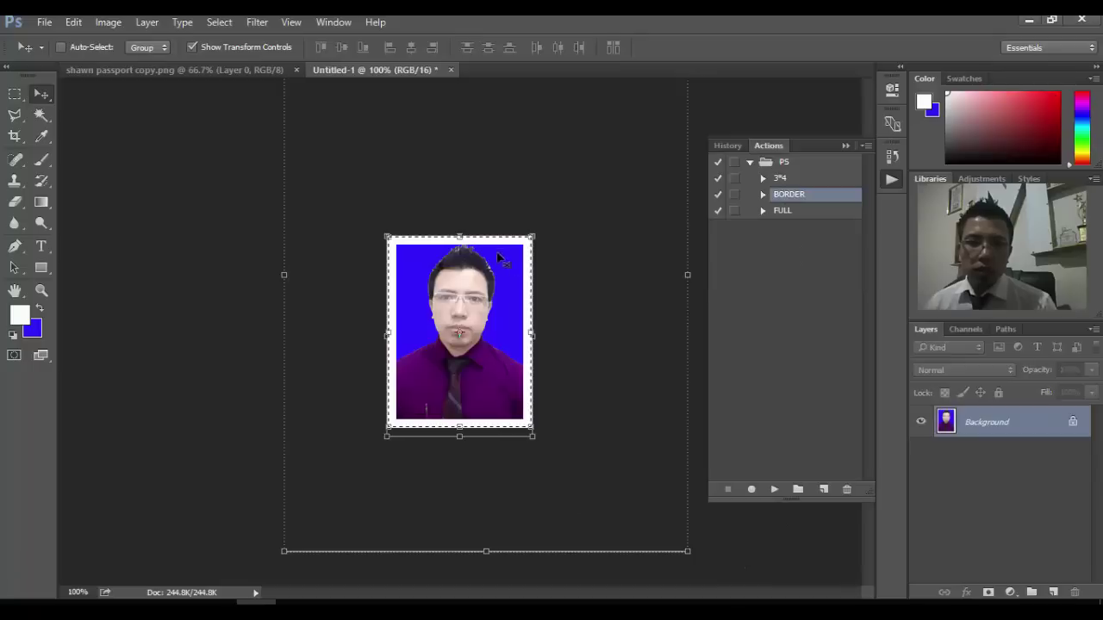
Step: Play the FULL action to tile the bordered photo across a new sheet, and collapse the PS action set
{"action": "left_click", "coordinate": [777, 210]}
{"action": "left_click", "coordinate": [774, 490]}
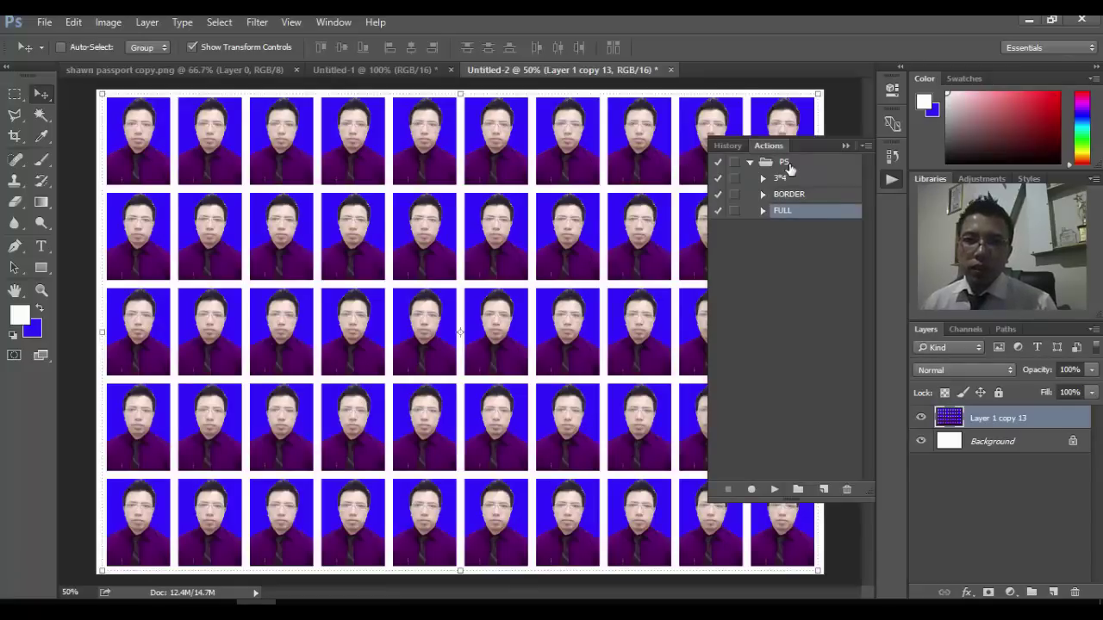
{"action": "left_click", "coordinate": [749, 163]}
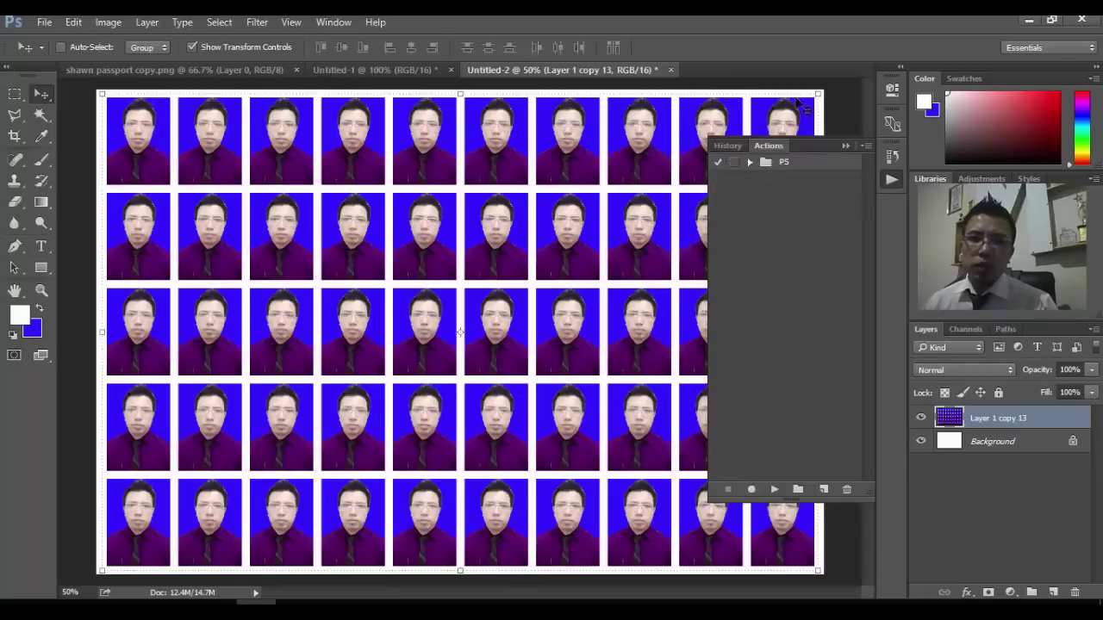
Step: Close Untitled-2, Untitled-1 and shawn passport copy.png without saving changes
{"action": "left_click", "coordinate": [670, 70]}
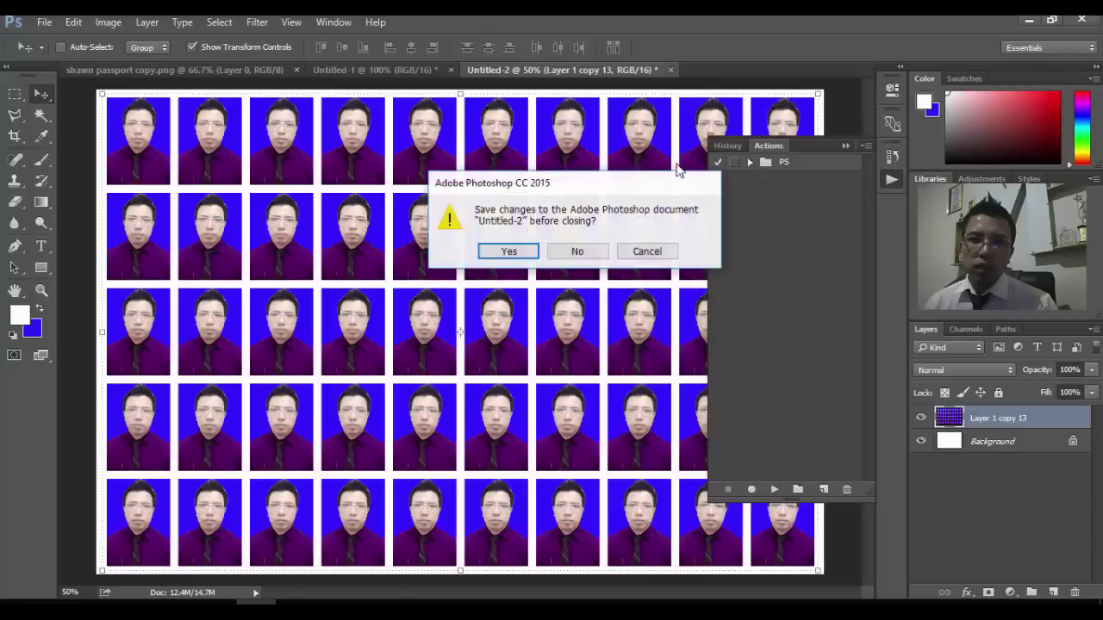
{"action": "left_click", "coordinate": [575, 252]}
{"action": "left_click", "coordinate": [449, 70]}
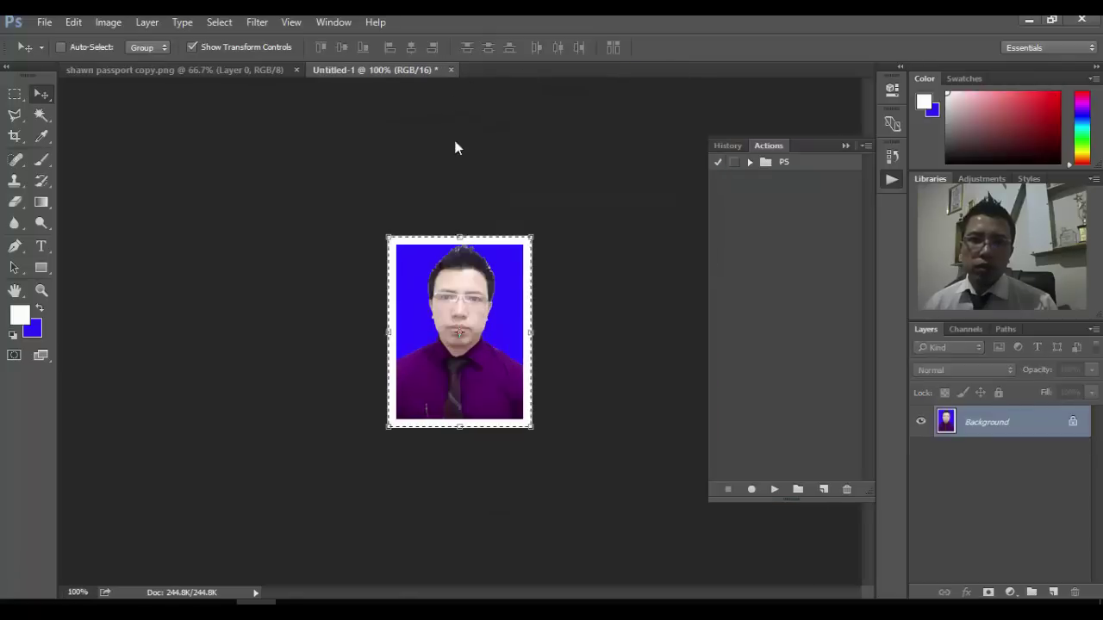
{"action": "left_click", "coordinate": [577, 250]}
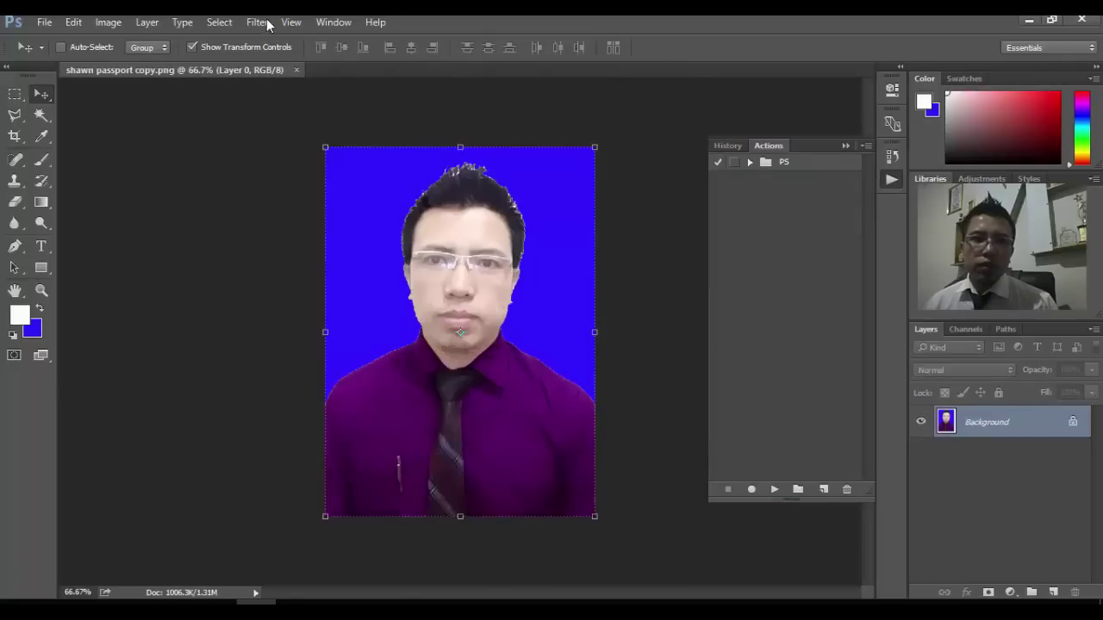
{"action": "left_click", "coordinate": [295, 70]}
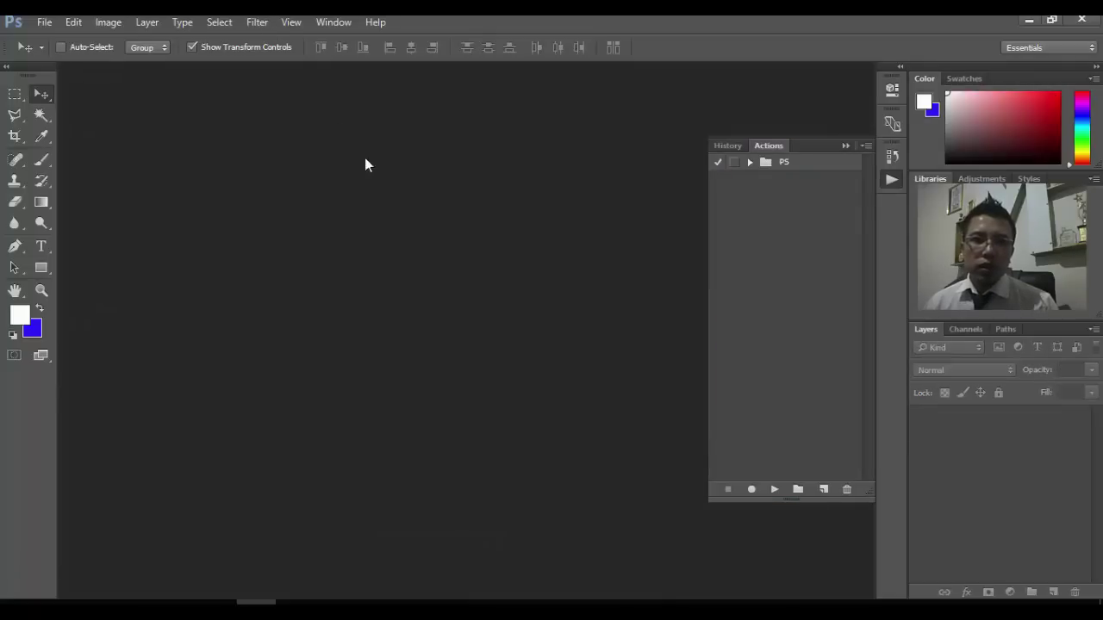
Step: Expand the PS action set and open the white-background passport photo, shawn passport copy.jpg
{"action": "left_click", "coordinate": [749, 163]}
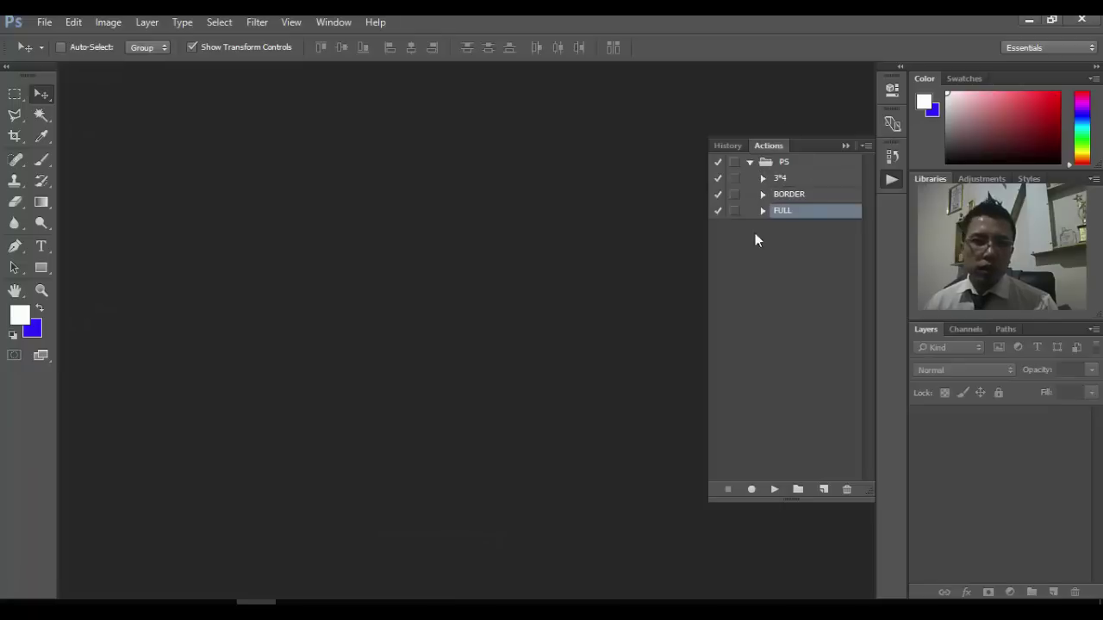
{"action": "left_click", "coordinate": [44, 21]}
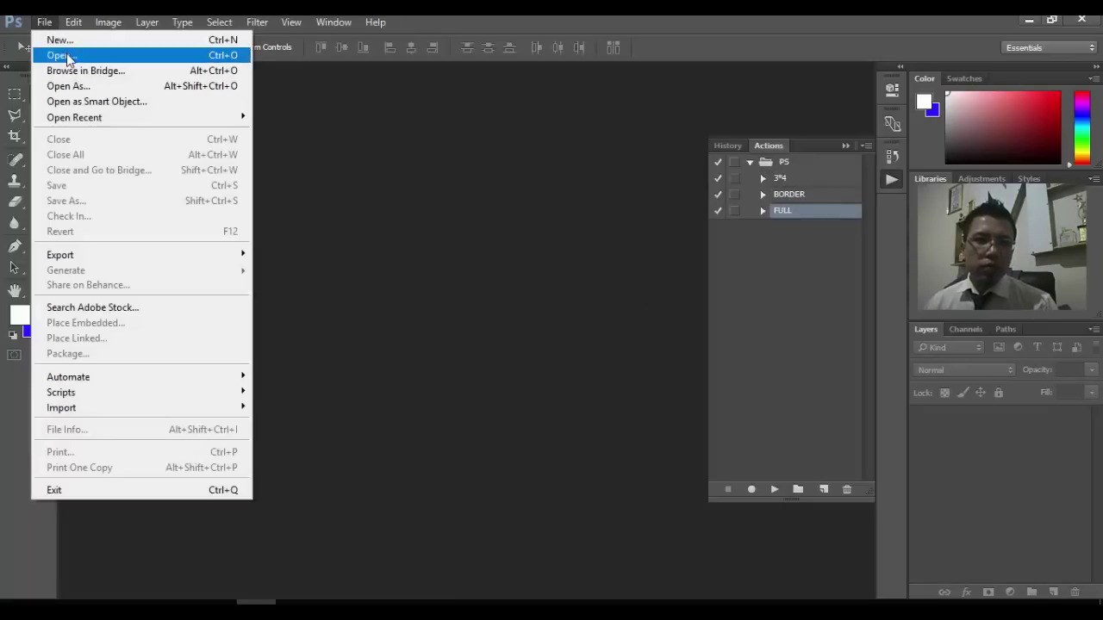
{"action": "left_click", "coordinate": [61, 55]}
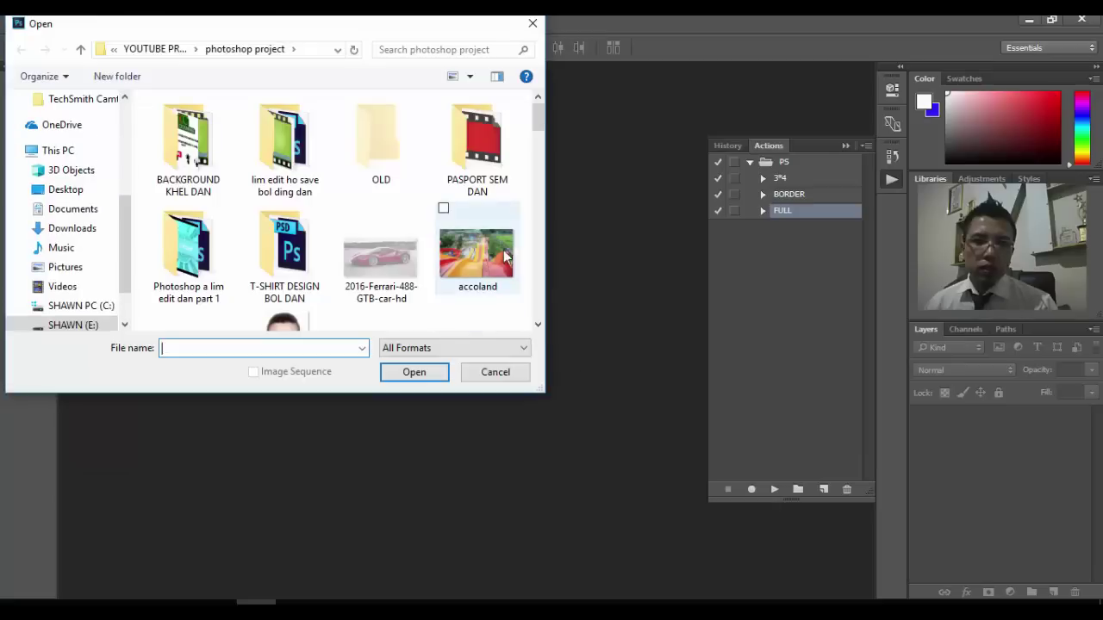
{"action": "left_click_drag", "start_coordinate": [538, 136], "coordinate": [538, 311]}
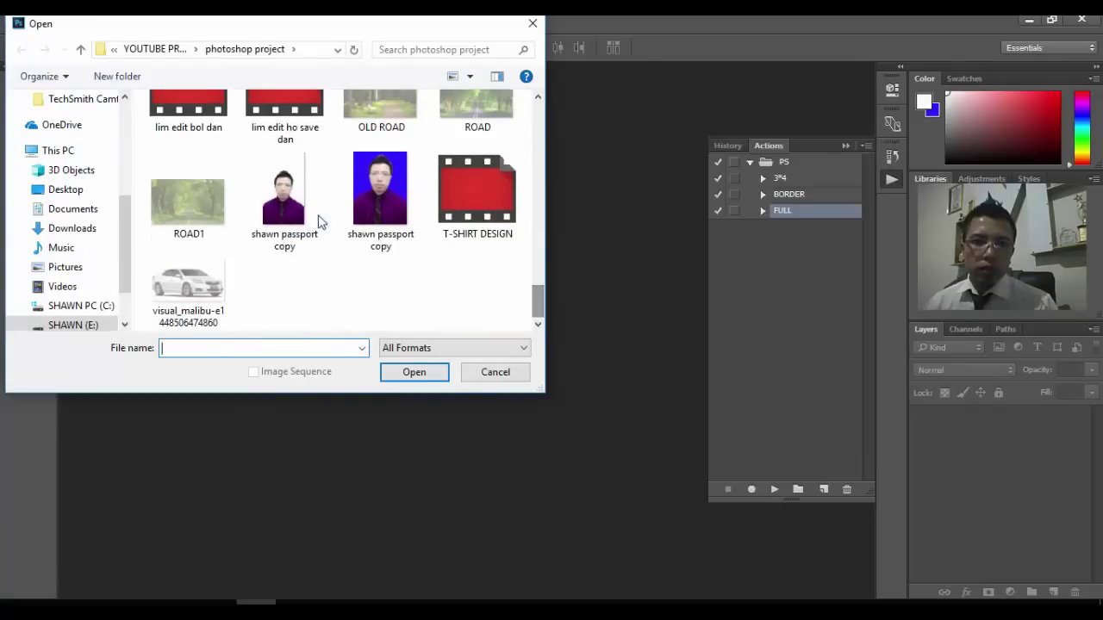
{"action": "left_click", "coordinate": [293, 209]}
{"action": "left_click", "coordinate": [399, 373]}
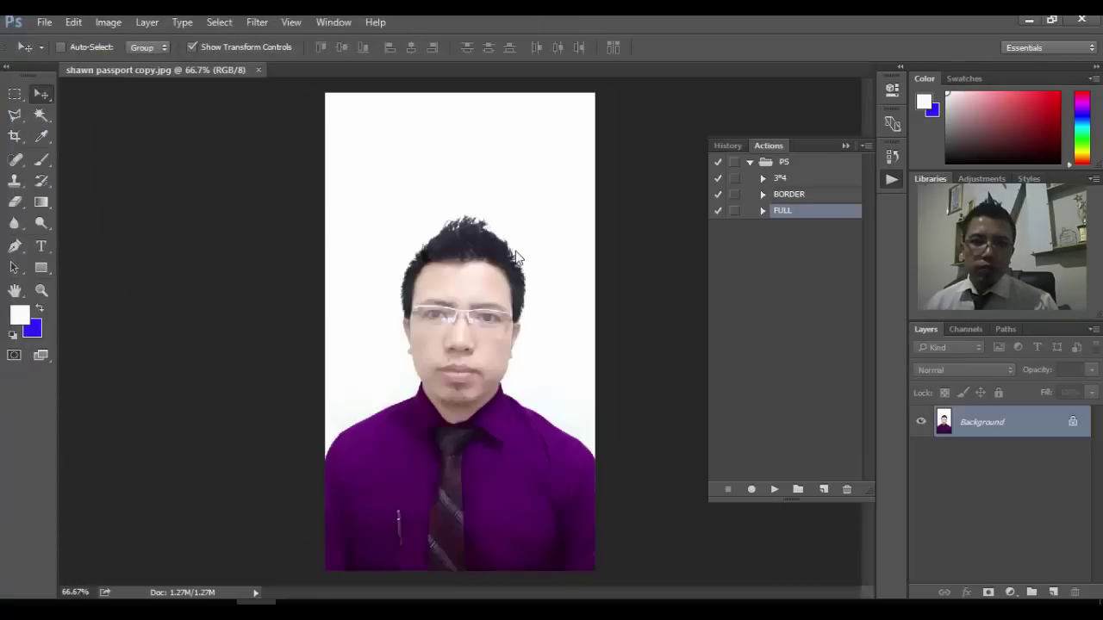
Step: Run the 3*4 action on the white-background photo, stop it at the Transform command, and copy the photo into Untitled-1
{"action": "left_click", "coordinate": [779, 180]}
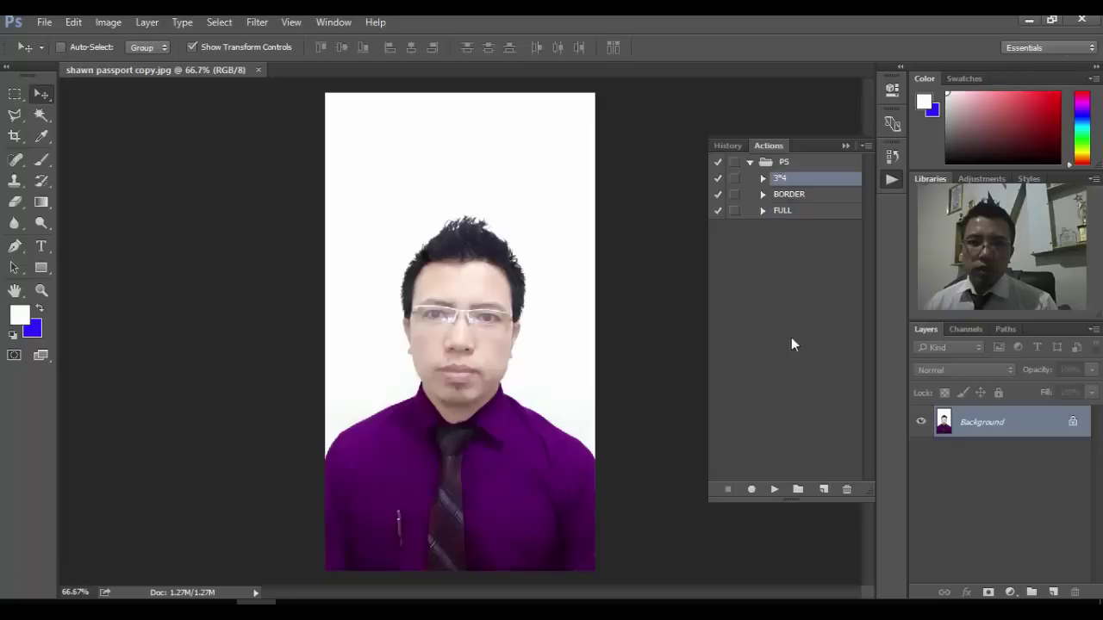
{"action": "left_click", "coordinate": [773, 488]}
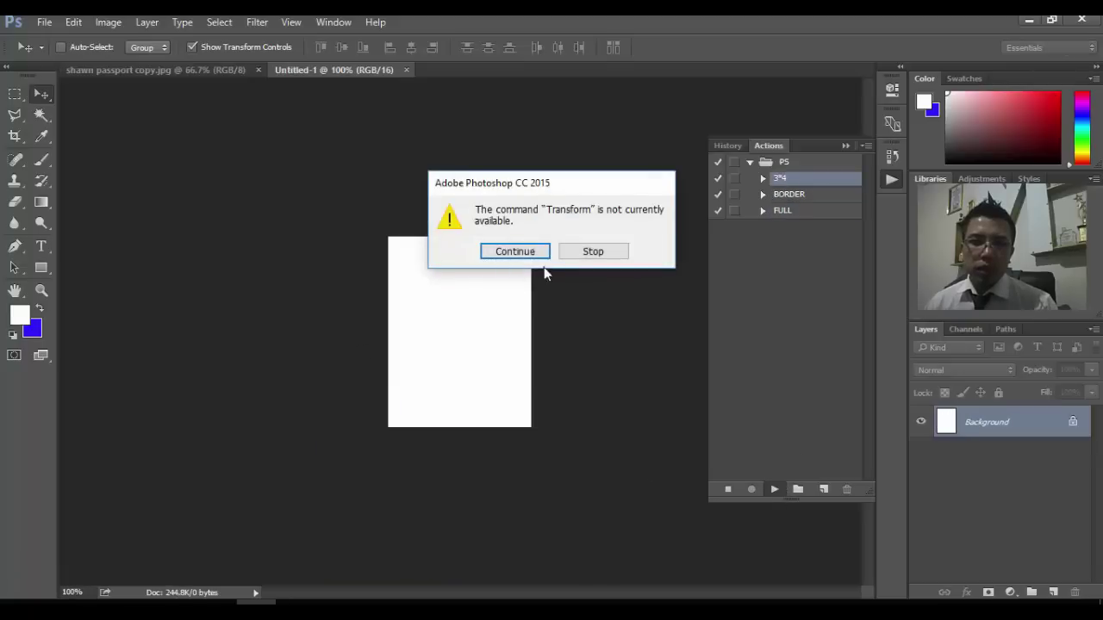
{"action": "left_click", "coordinate": [615, 251]}
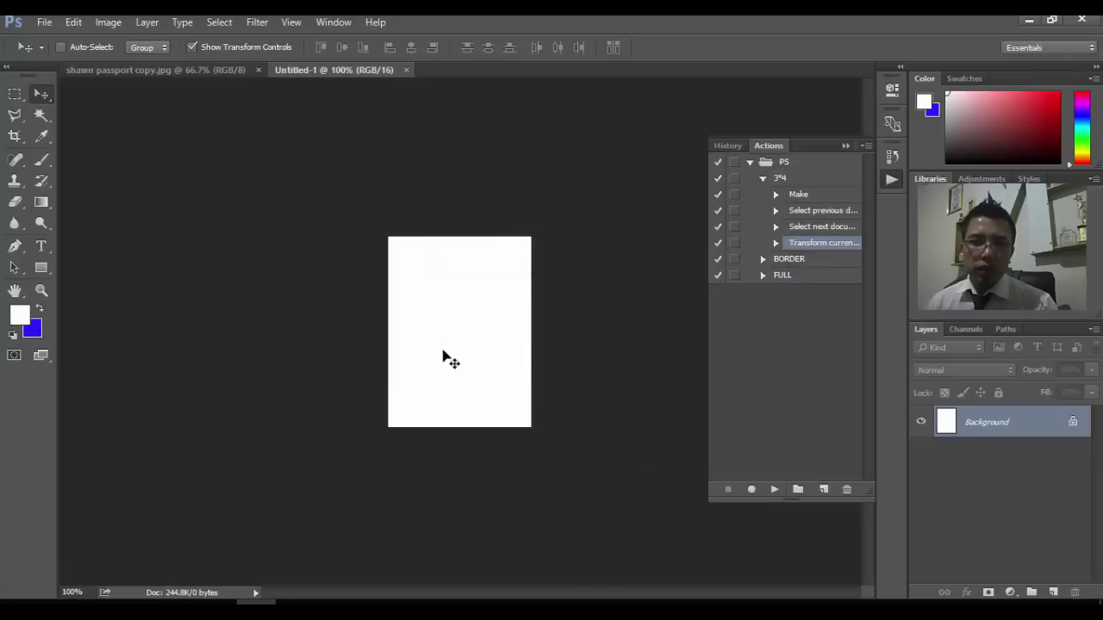
{"action": "left_click", "coordinate": [205, 72]}
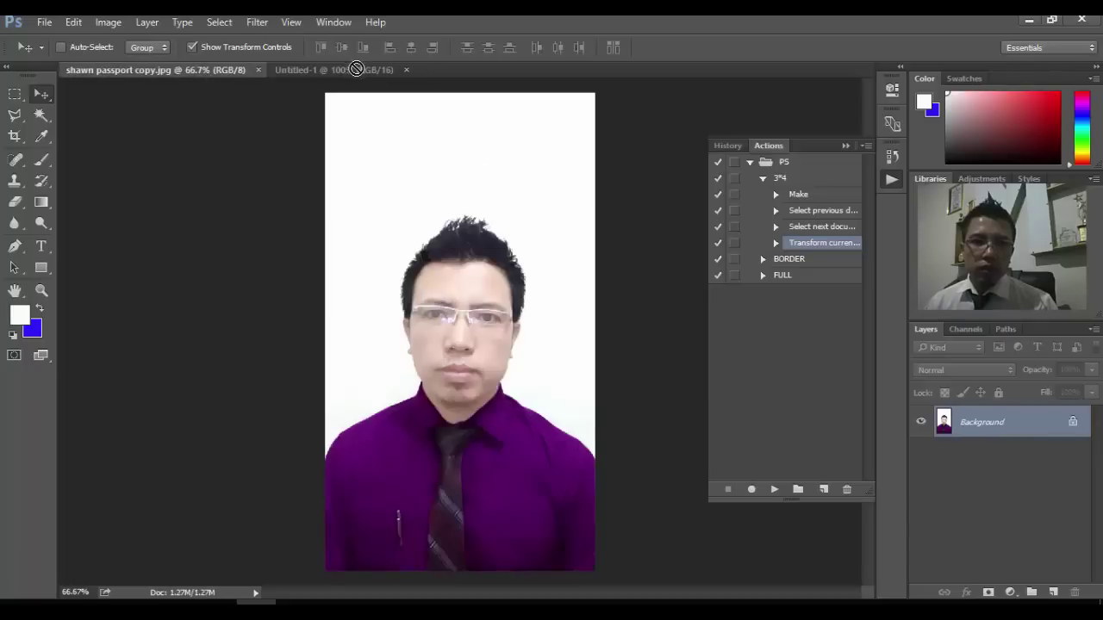
{"action": "left_click_drag", "start_coordinate": [356, 69], "coordinate": [435, 314]}
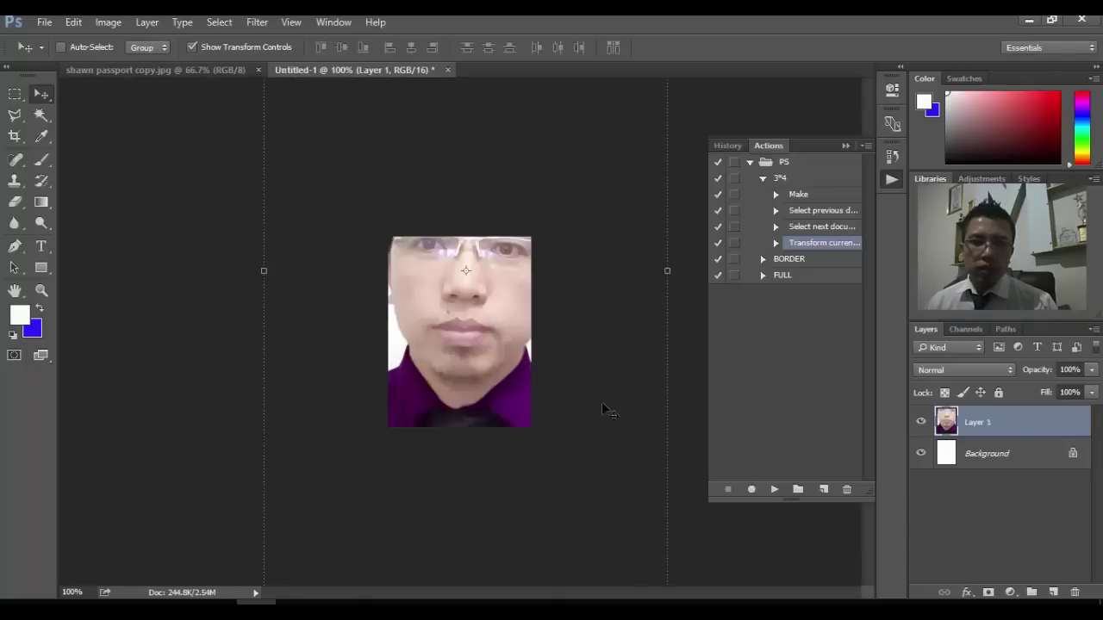
Step: Reposition the white-background photo and scale it to about 39% so it covers the canvas width, with its lower edges aligned
{"action": "left_click_drag", "start_coordinate": [603, 497], "coordinate": [595, 422]}
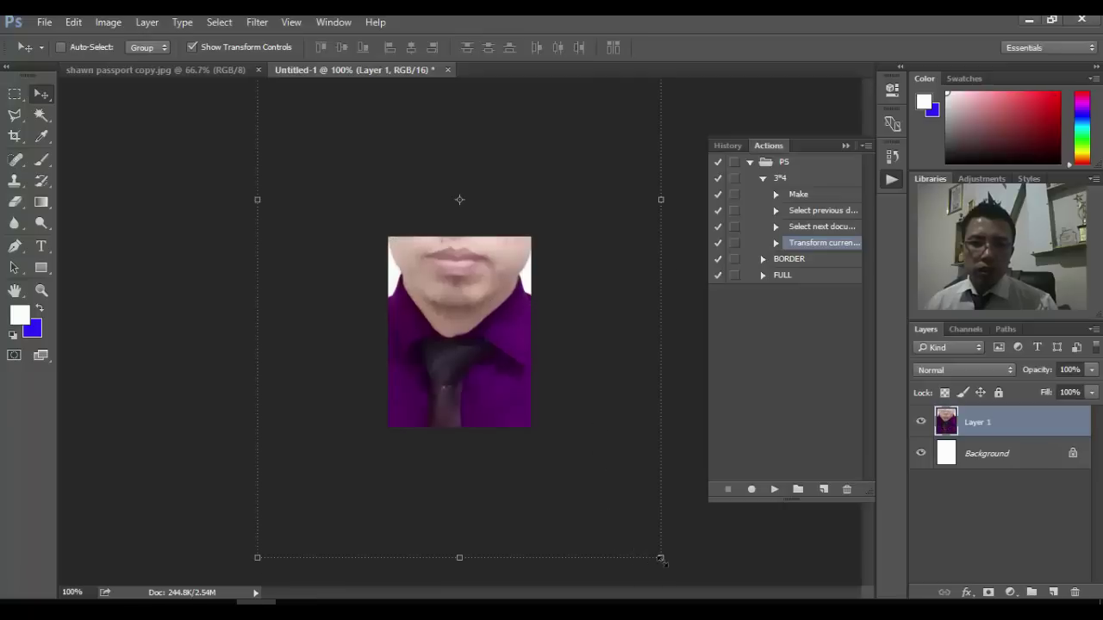
{"action": "left_click_drag", "start_coordinate": [639, 514], "coordinate": [471, 431]}
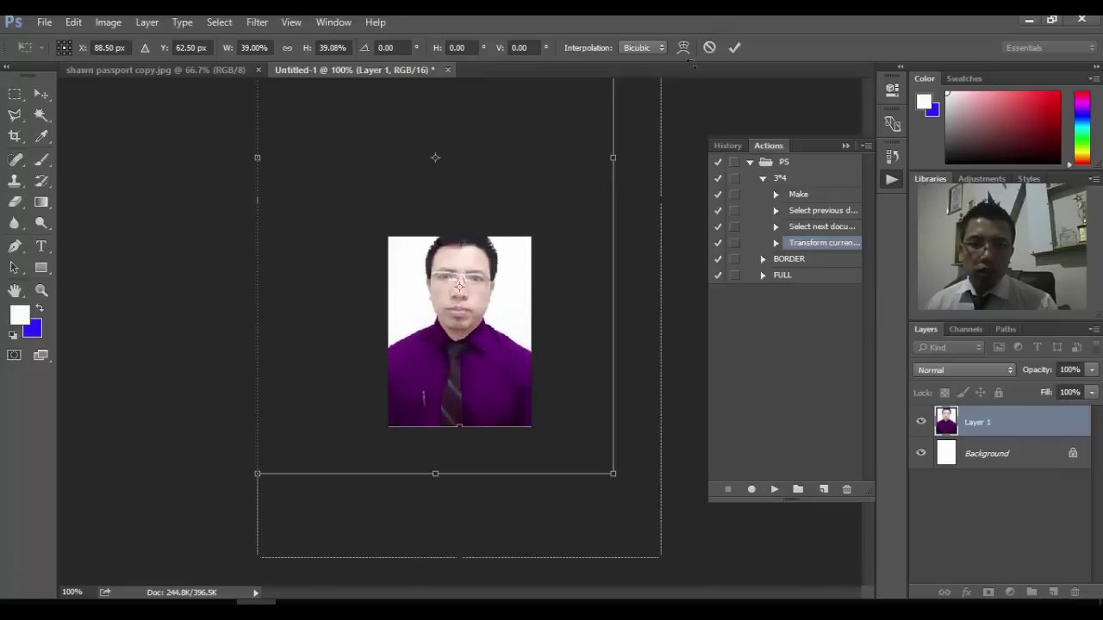
{"action": "left_click", "coordinate": [734, 49]}
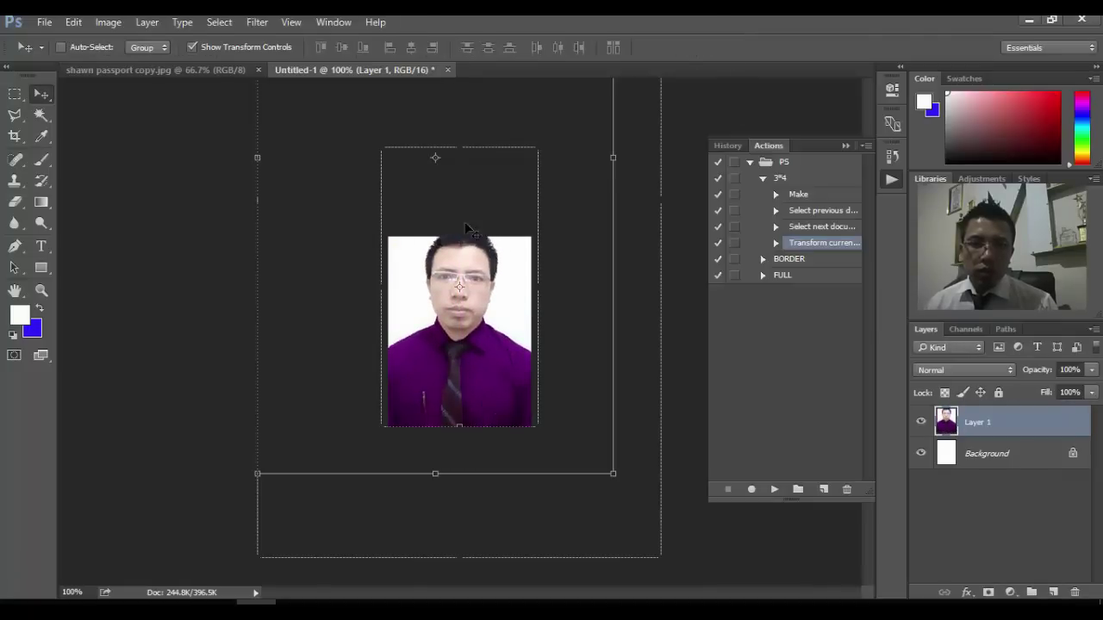
Step: Scale the white-background photo to about 93% and move it down to leave space above the head within the canvas
{"action": "key", "text": "ctrl+t"}
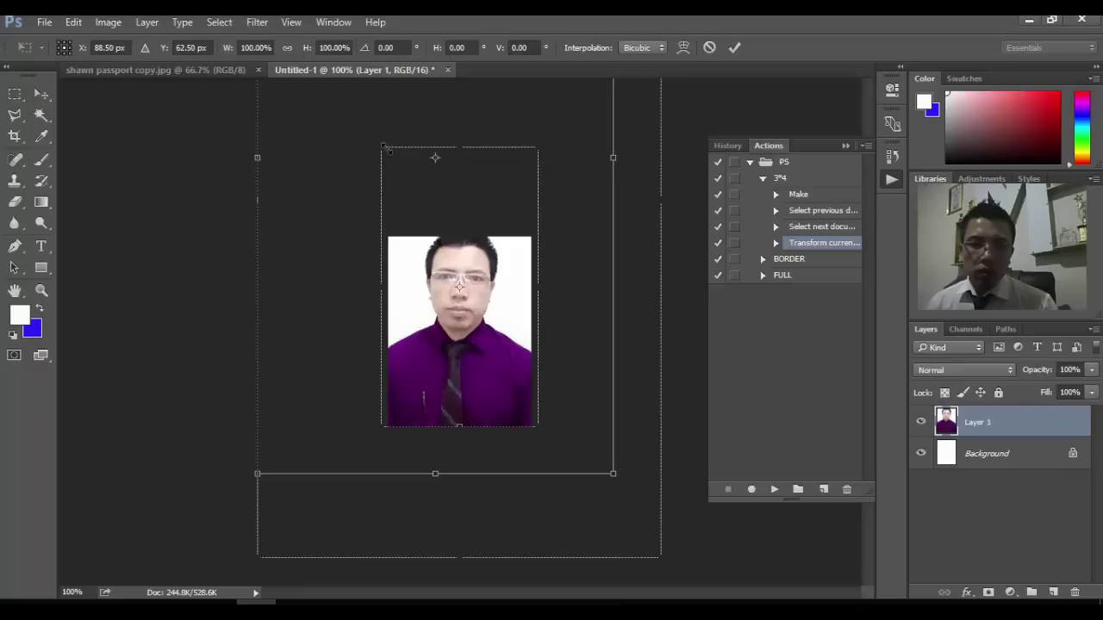
{"action": "left_click_drag", "start_coordinate": [385, 147], "coordinate": [390, 164]}
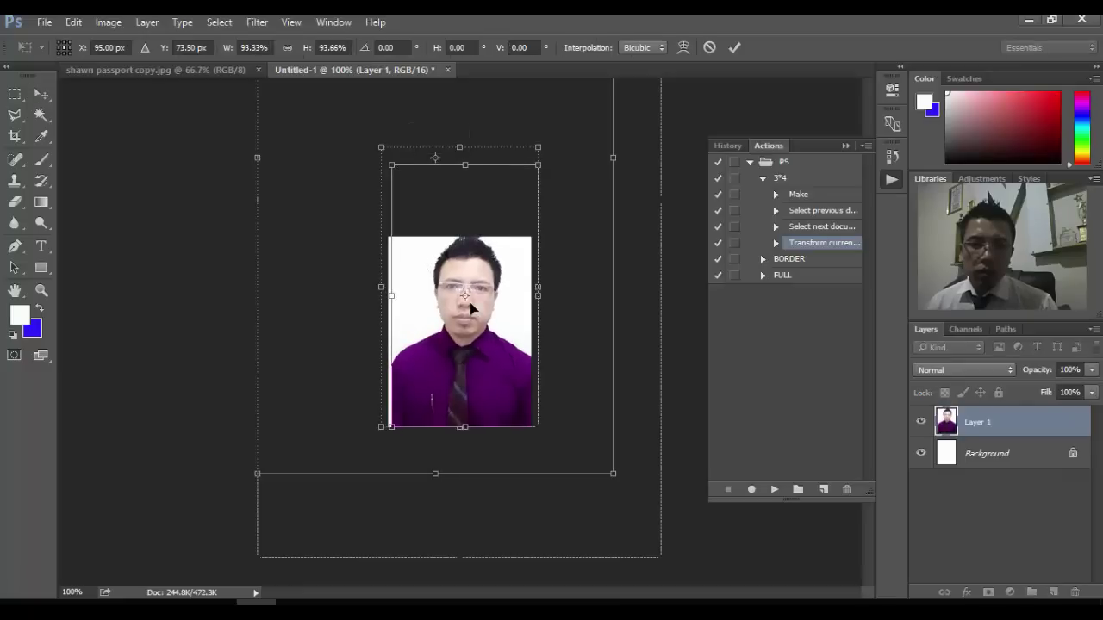
{"action": "left_click_drag", "start_coordinate": [469, 307], "coordinate": [469, 326]}
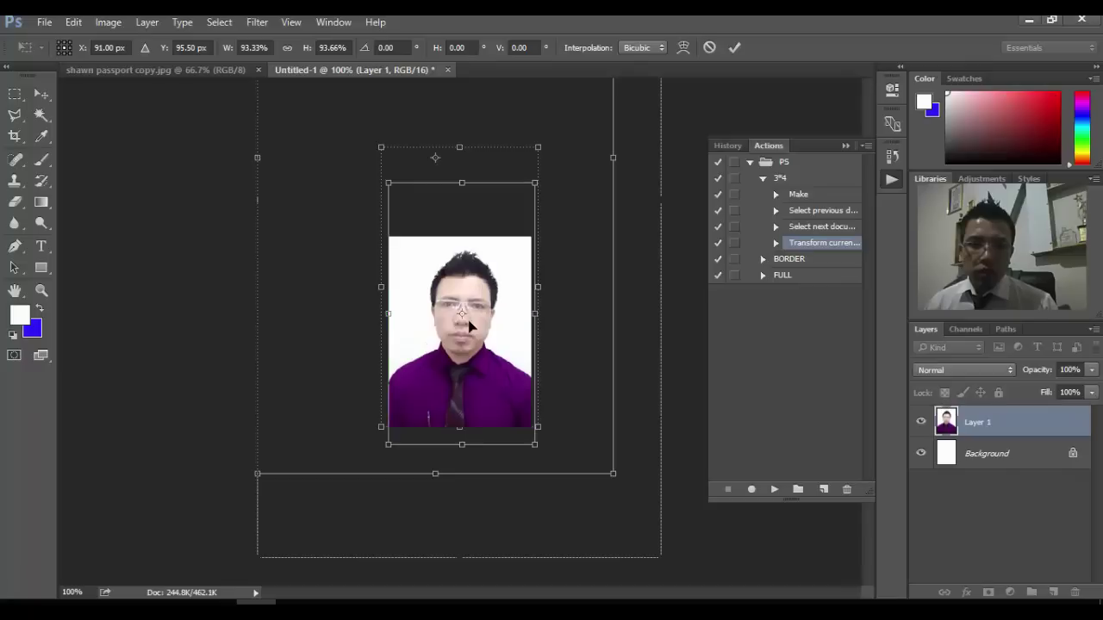
{"action": "left_click", "coordinate": [734, 48]}
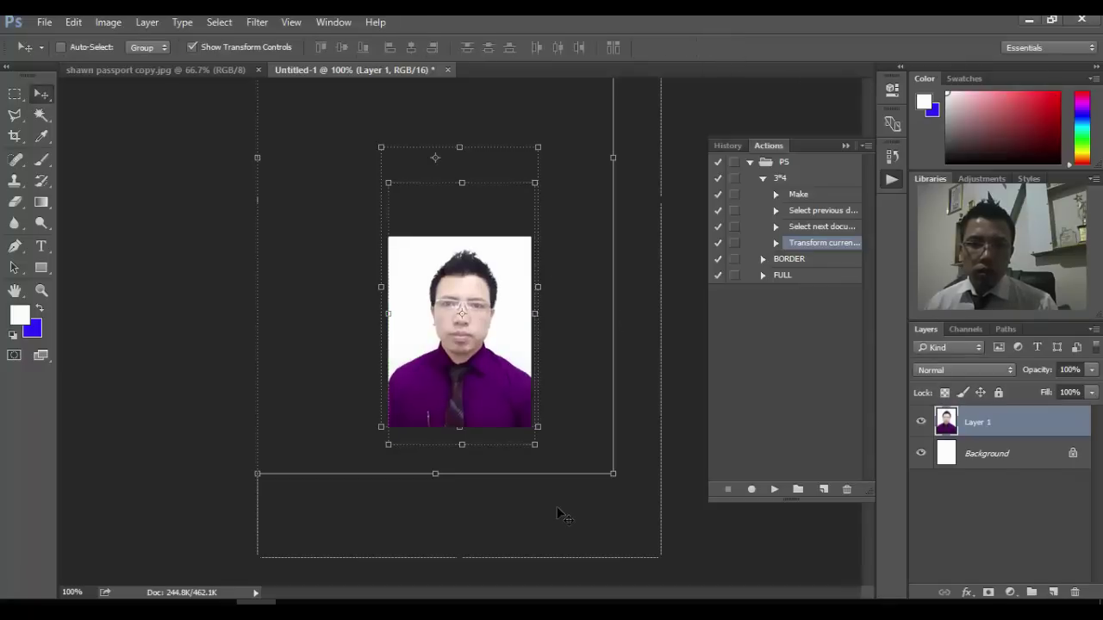
Step: Run the BORDER action on the cropped photo, followed by the FULL action to tile it across a new sheet
{"action": "left_click", "coordinate": [763, 179]}
{"action": "left_click", "coordinate": [791, 195]}
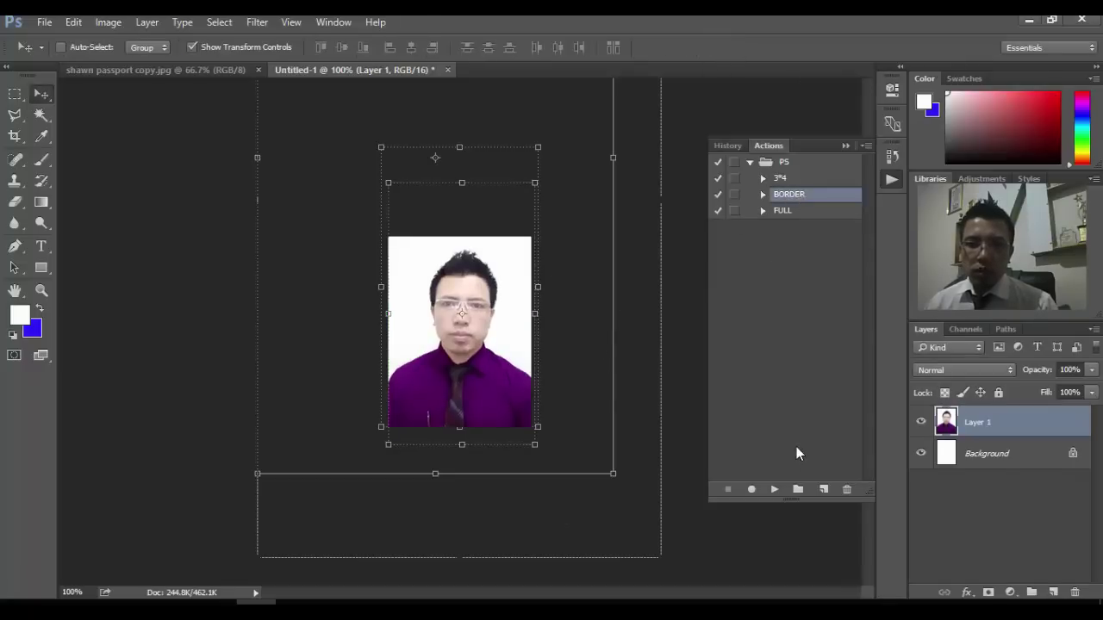
{"action": "left_click", "coordinate": [774, 489]}
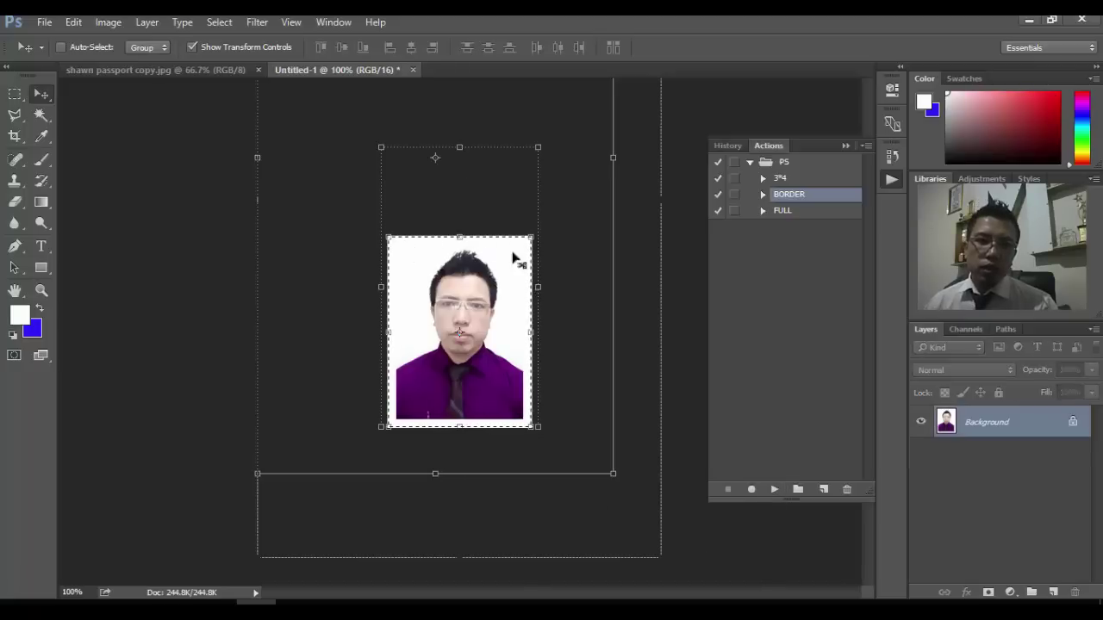
{"action": "left_click", "coordinate": [782, 211]}
{"action": "left_click", "coordinate": [774, 489]}
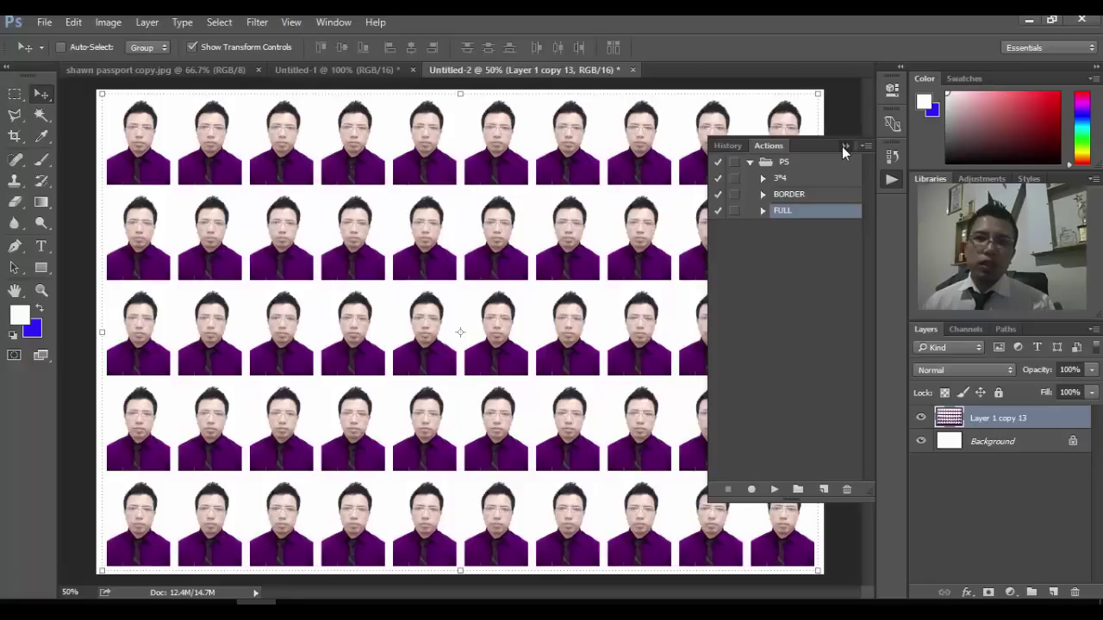
{"action": "left_click", "coordinate": [844, 147]}
Step: Close Untitled-2, Untitled-1 and the source passport photo, discarding unsaved changes
{"action": "left_click", "coordinate": [633, 70]}
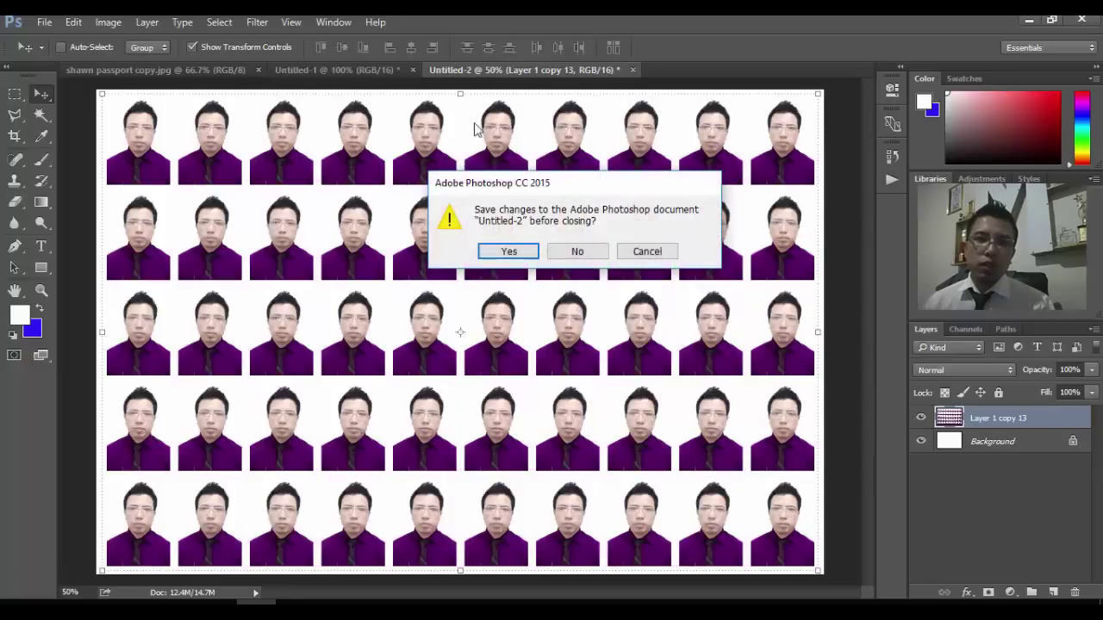
{"action": "left_click", "coordinate": [567, 251]}
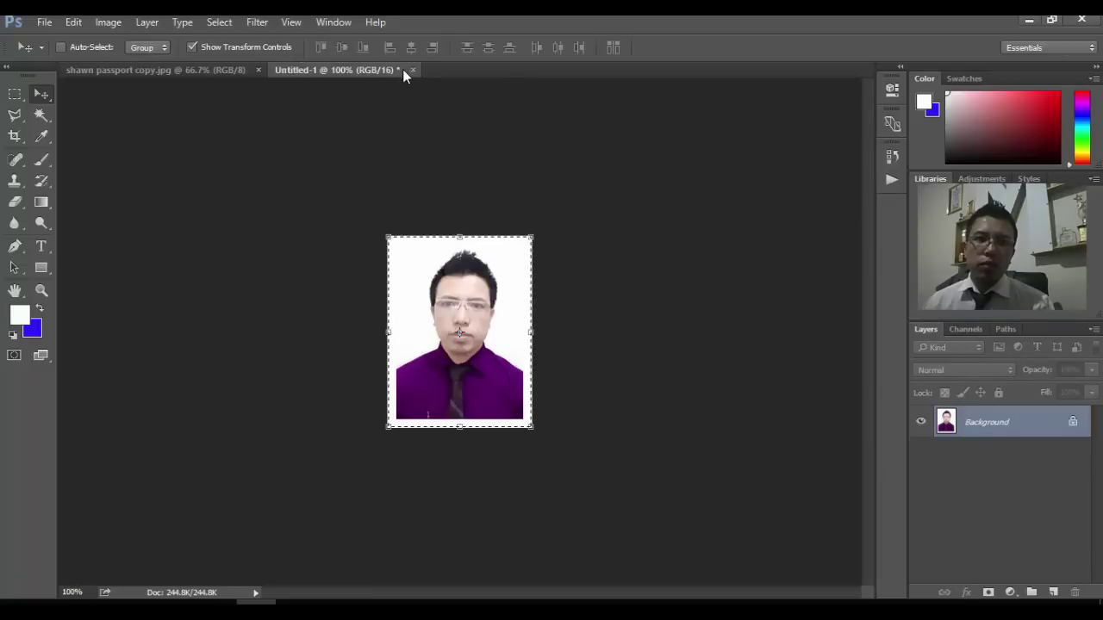
{"action": "left_click", "coordinate": [413, 70]}
{"action": "left_click", "coordinate": [596, 257]}
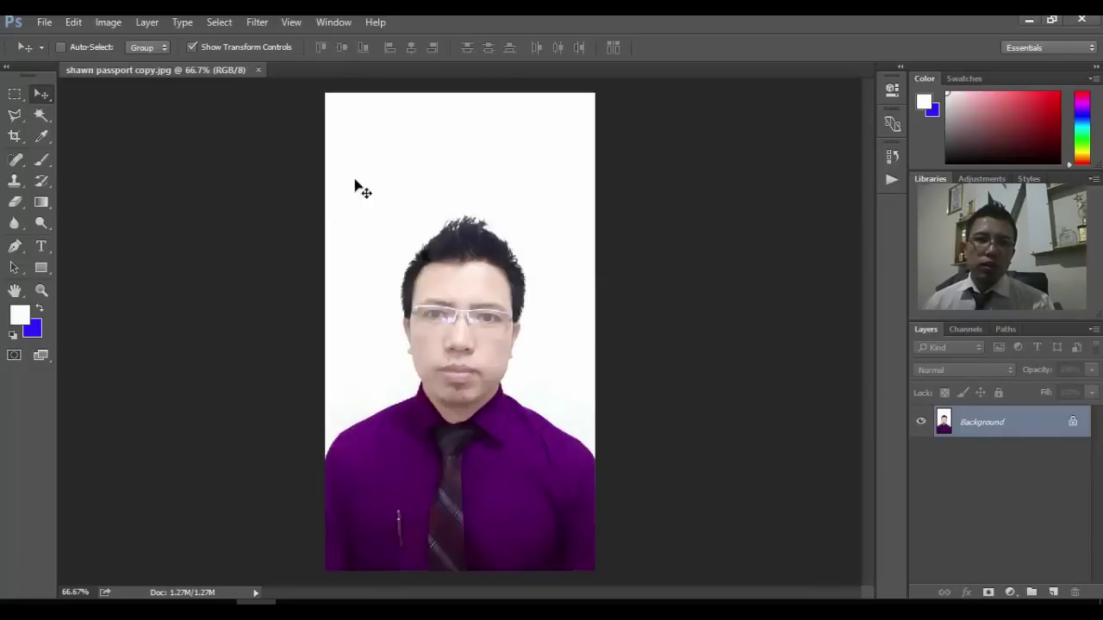
{"action": "left_click", "coordinate": [258, 70]}
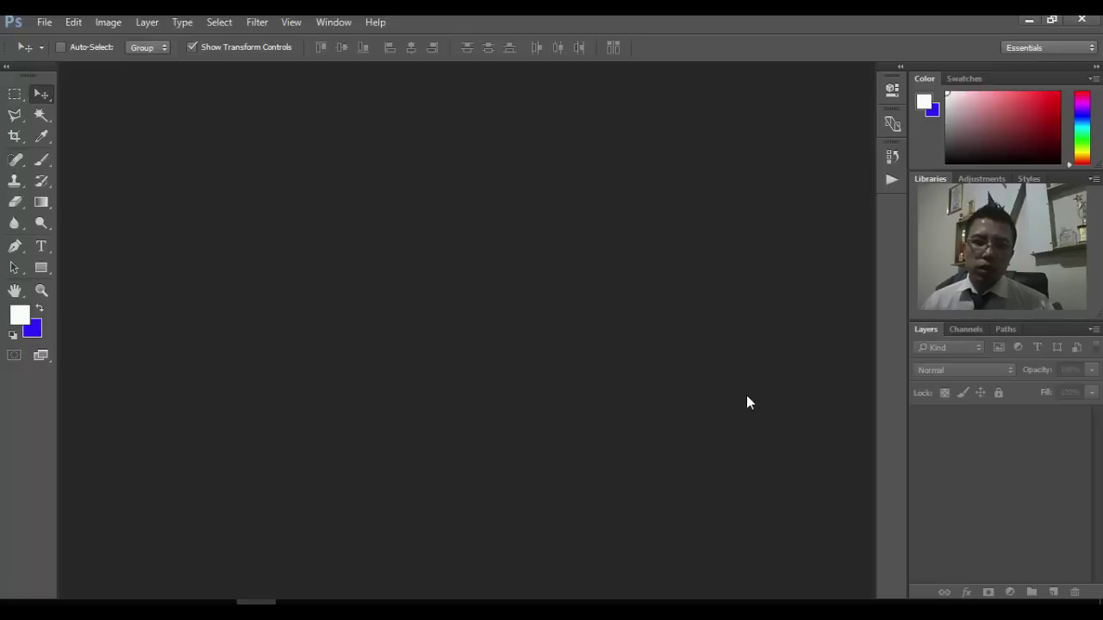
Step: Show the recorded actions in the PS set, collapse the set and hide the actions list again
{"action": "left_click", "coordinate": [333, 21]}
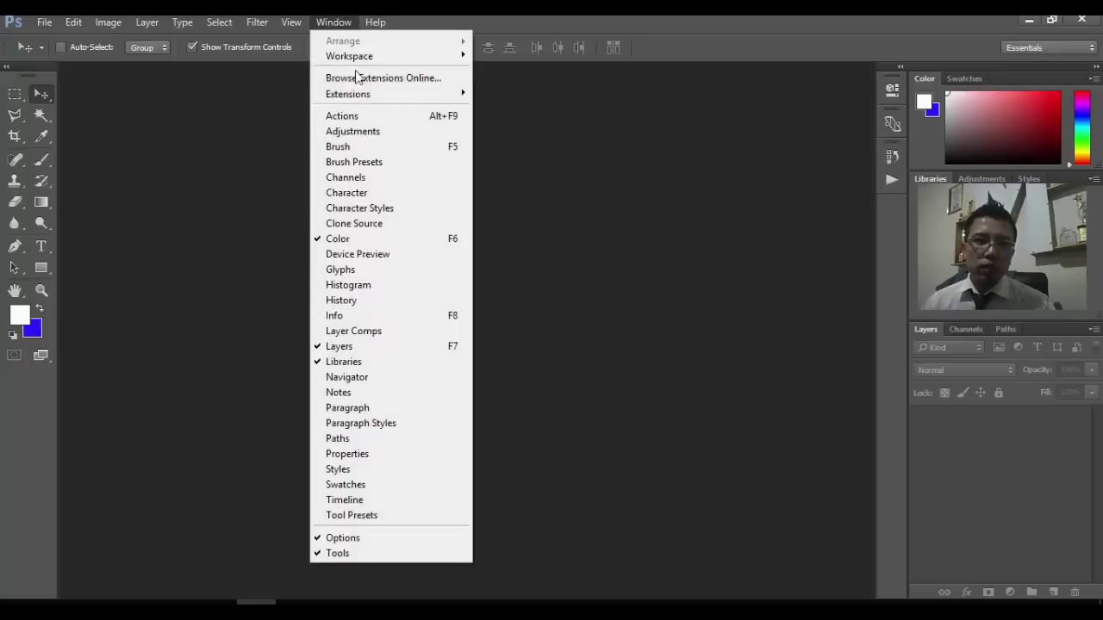
{"action": "left_click", "coordinate": [344, 116]}
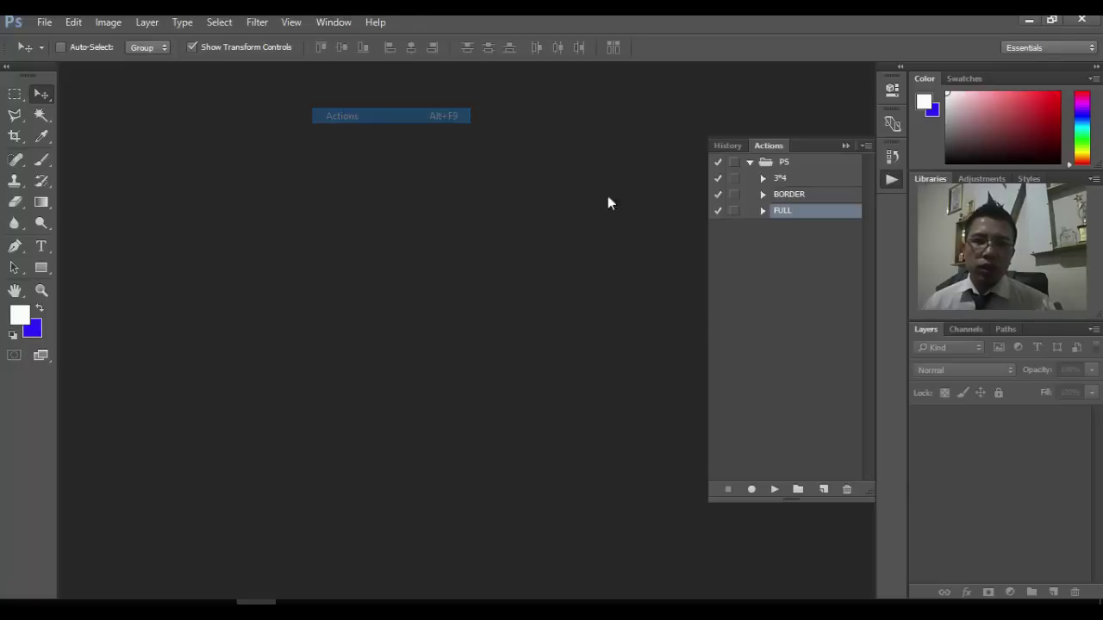
{"action": "left_click", "coordinate": [748, 163]}
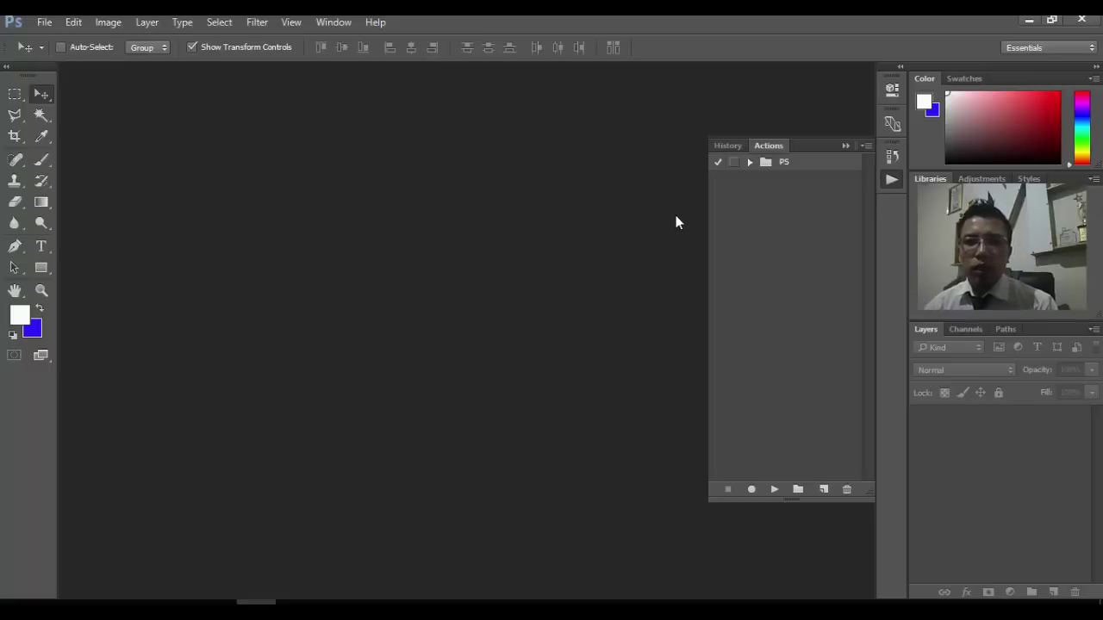
{"action": "left_click", "coordinate": [848, 145]}
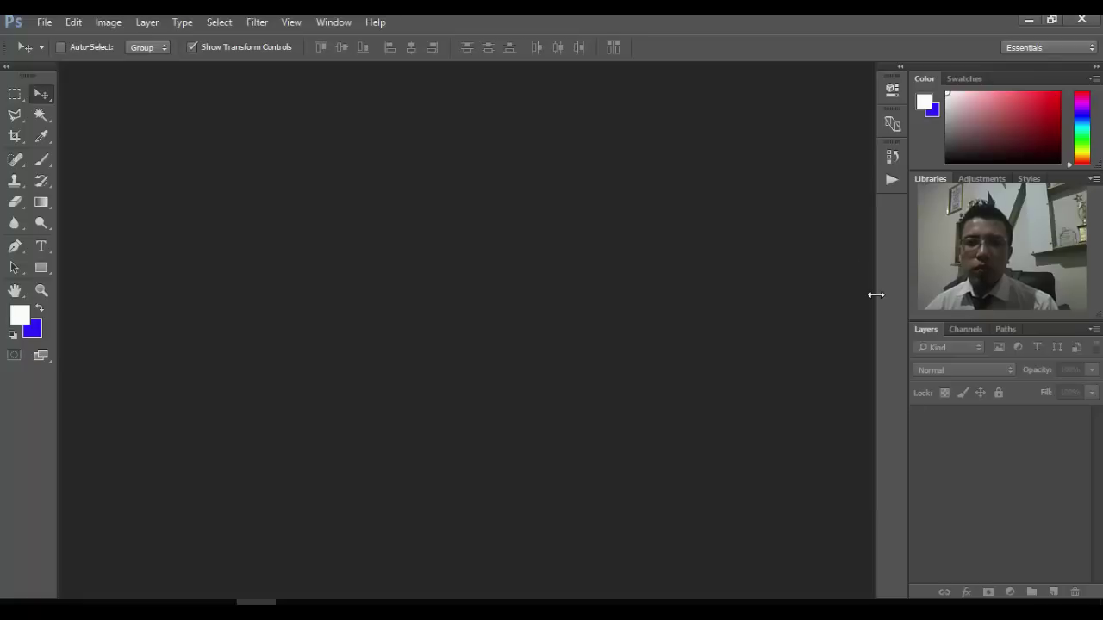